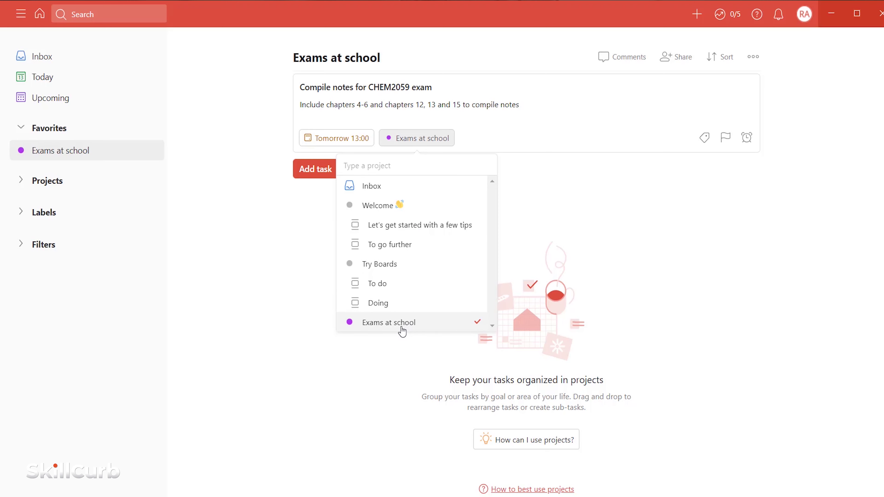
- Tag the CHEM2059 notes task title with the Exams at school project using #Ex
left_click(445, 86)
type("#Ex")
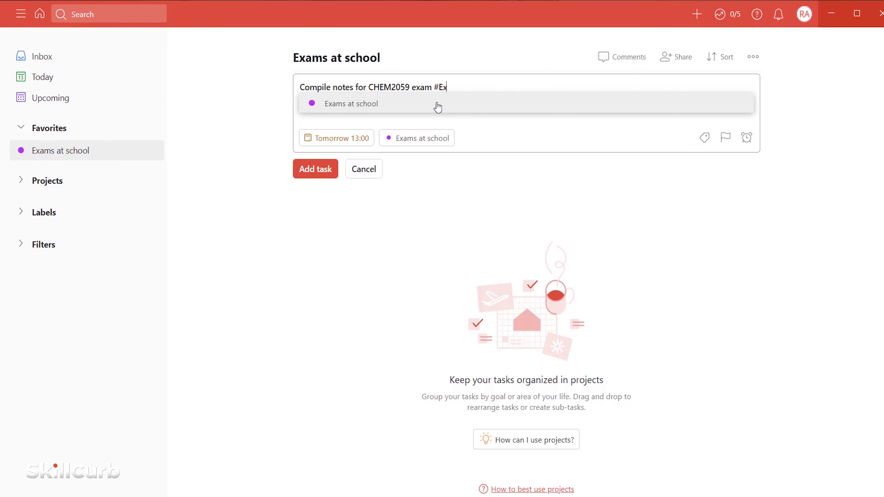
left_click(436, 110)
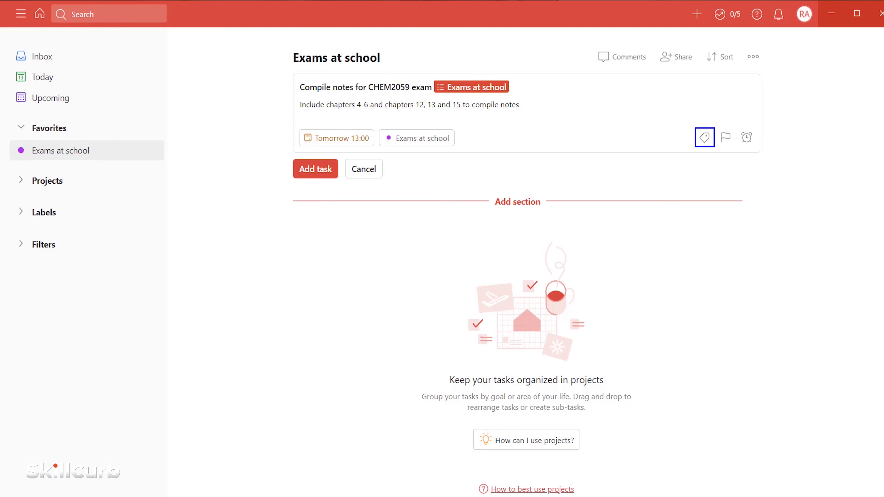
- Create a new 'education' label and attach it to the CHEM2059 notes task
left_click(704, 138)
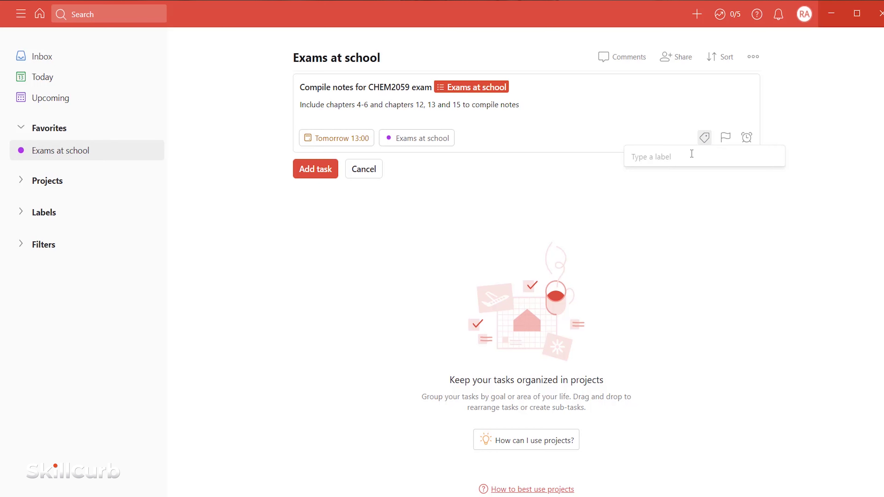
type("Education")
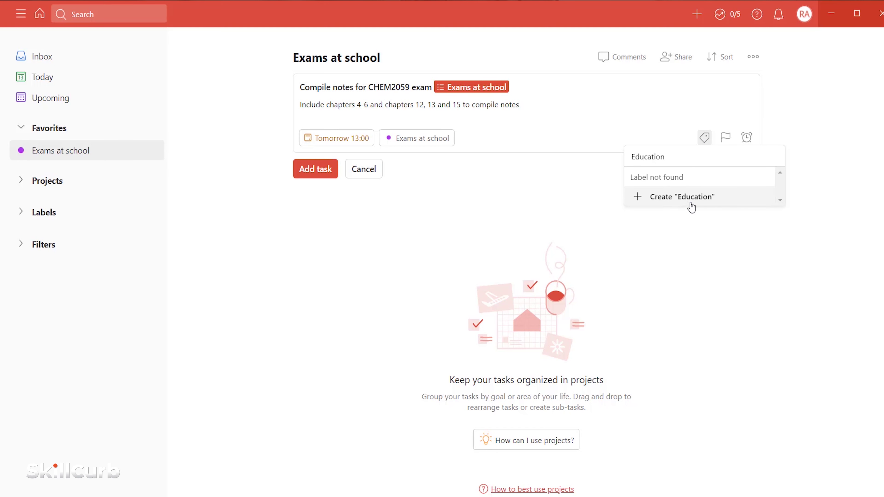
left_click(549, 87)
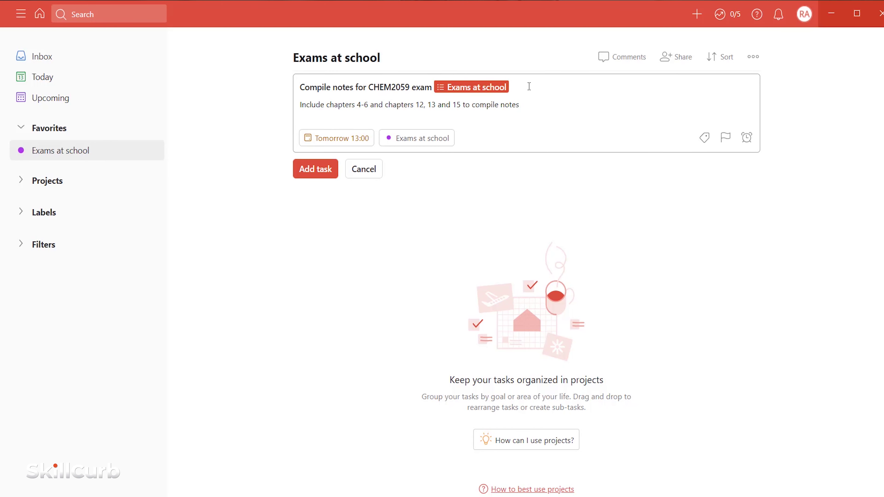
type("@education")
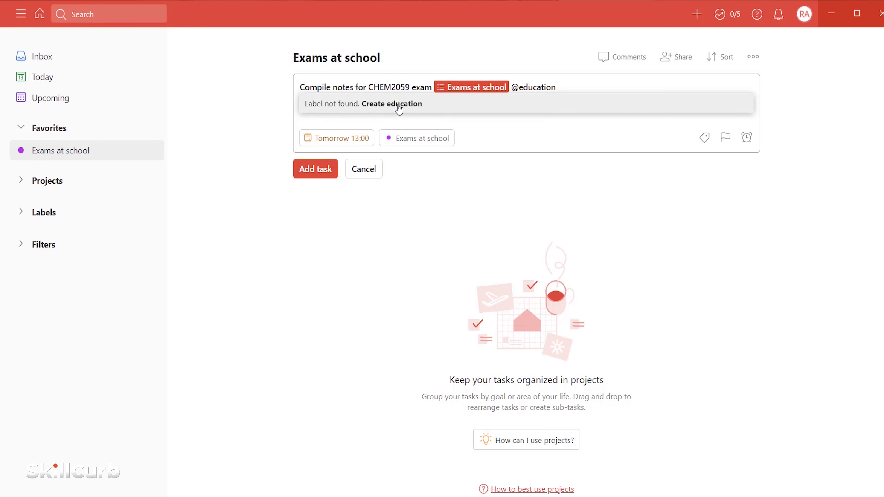
left_click(399, 104)
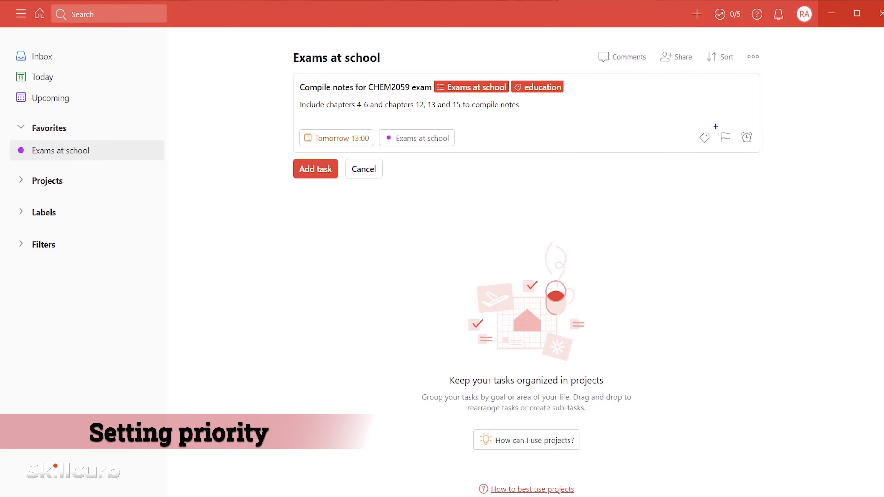
- Give the task priority 1 via p1 and dismiss the reminders Go Pro prompt
left_click(726, 140)
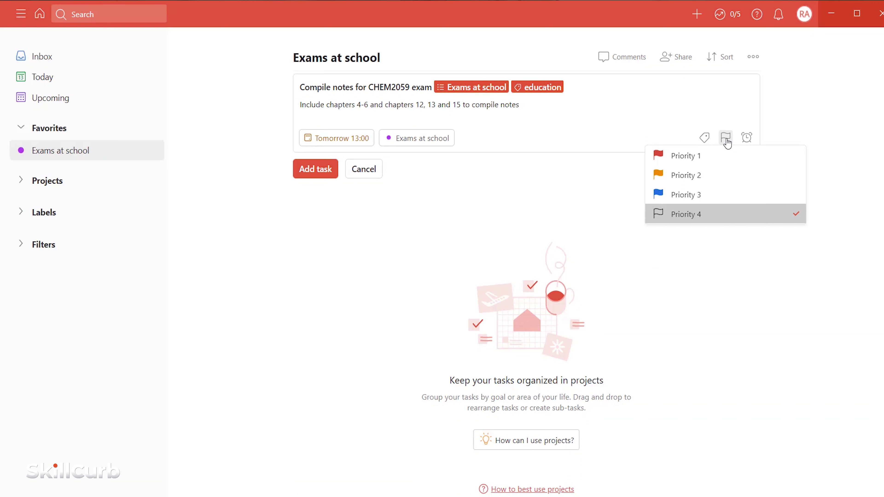
left_click(591, 87)
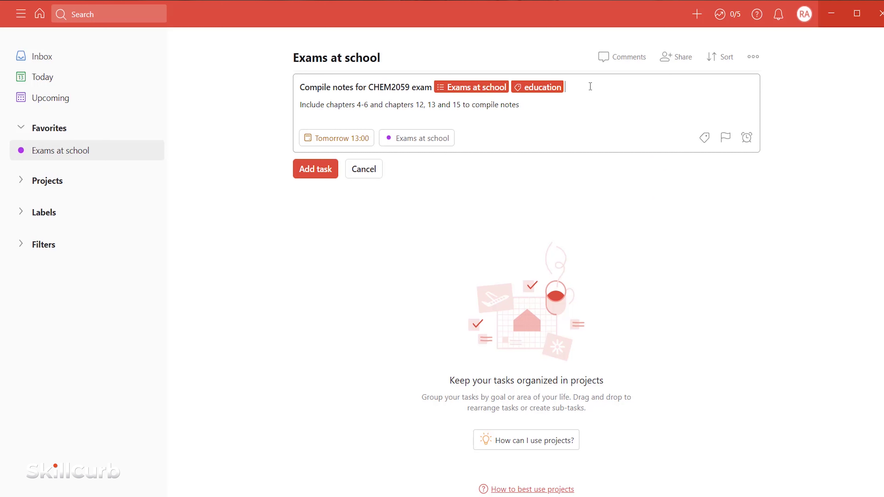
type("p")
type("1")
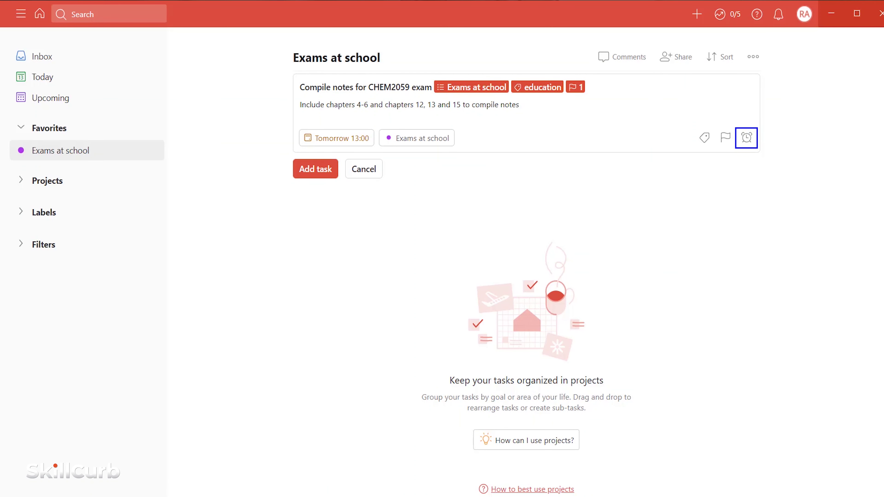
left_click(747, 142)
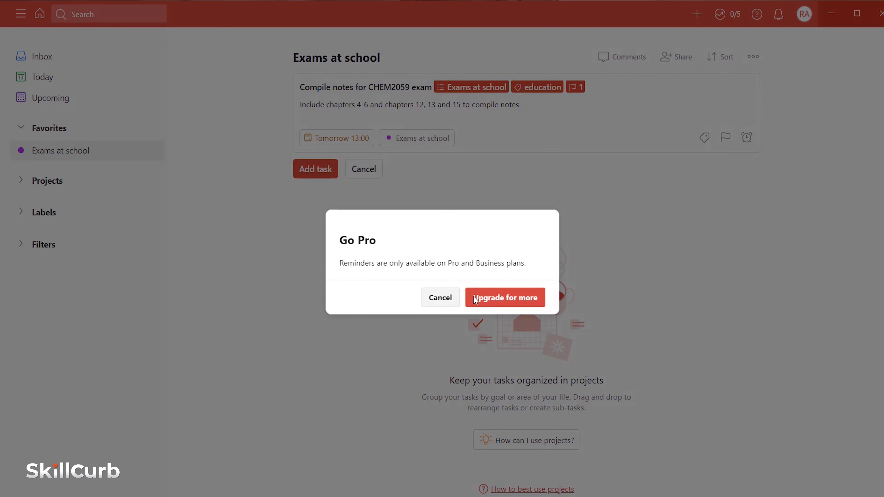
left_click(445, 306)
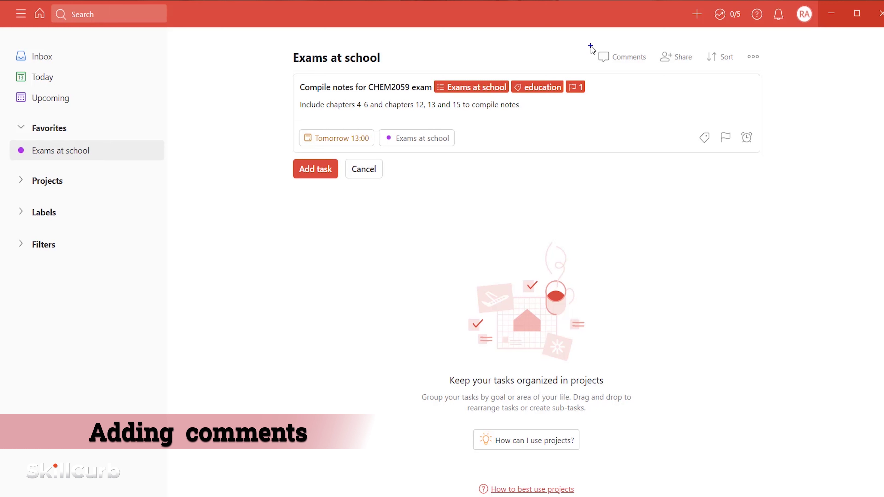
- Post the comment 'Have to get this done ASAP' on the Exams at school project
left_click_drag(590, 46, 651, 68)
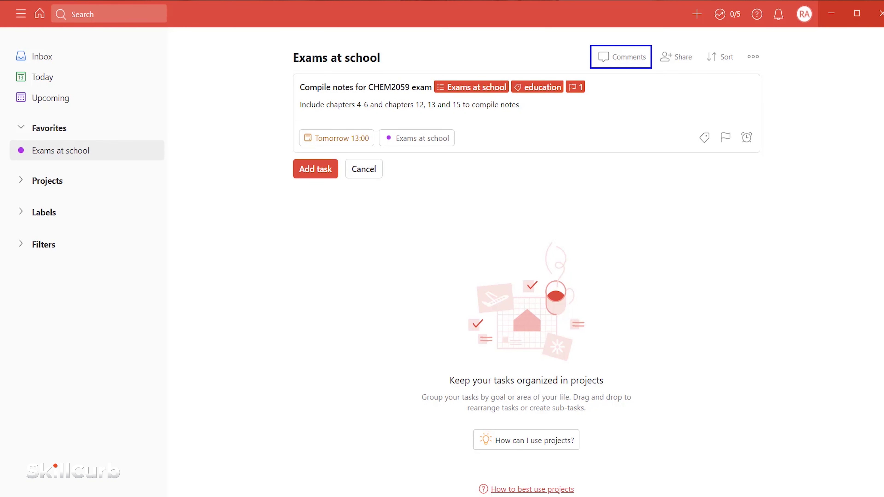
left_click(632, 62)
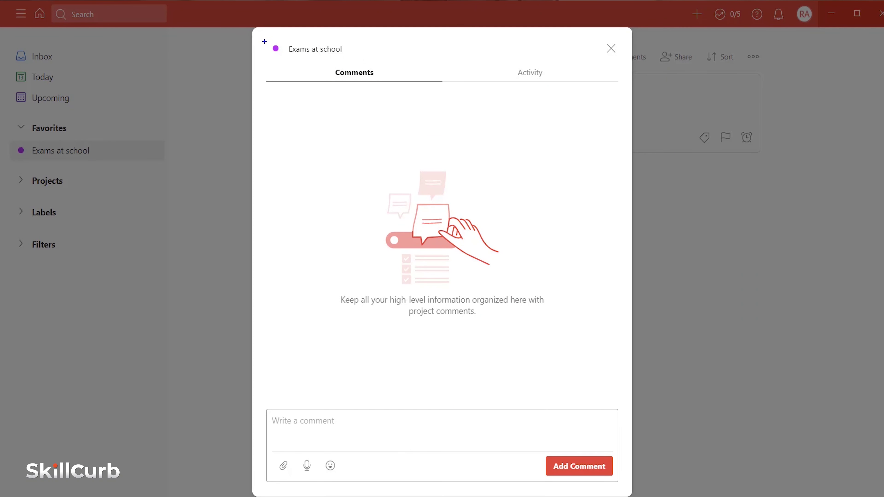
left_click_drag(265, 41, 346, 58)
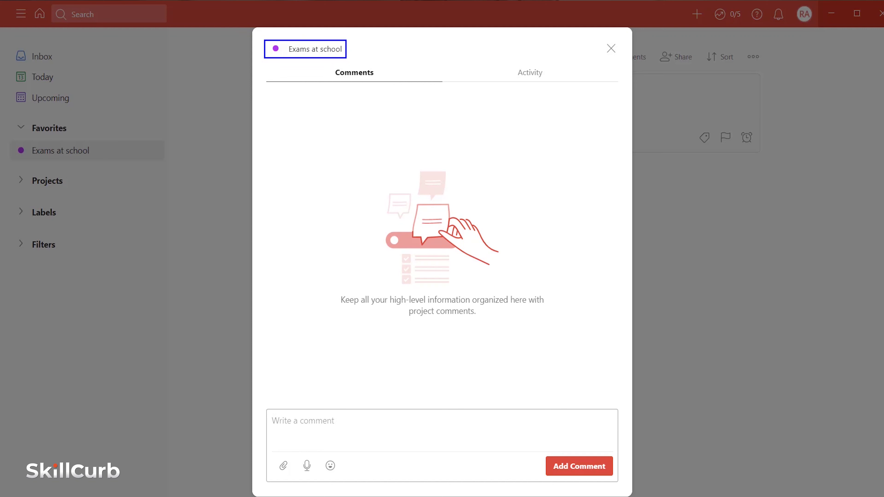
key("Escape")
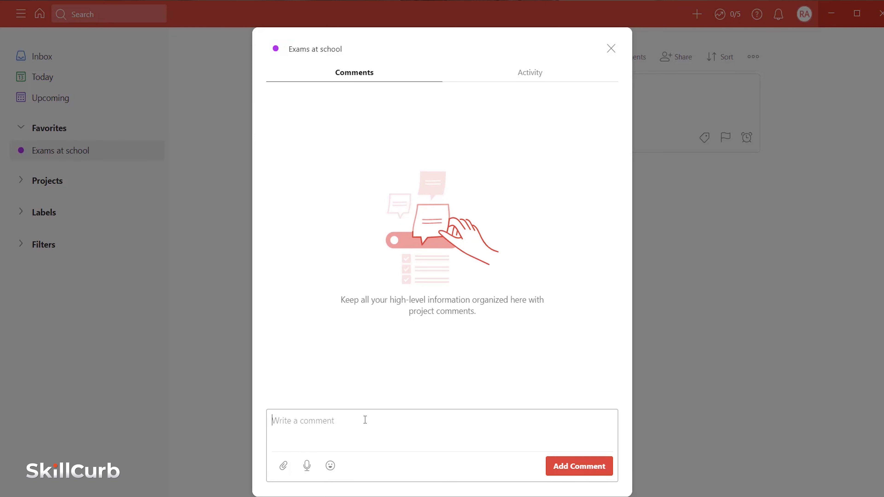
type("Have to get this done ASAP")
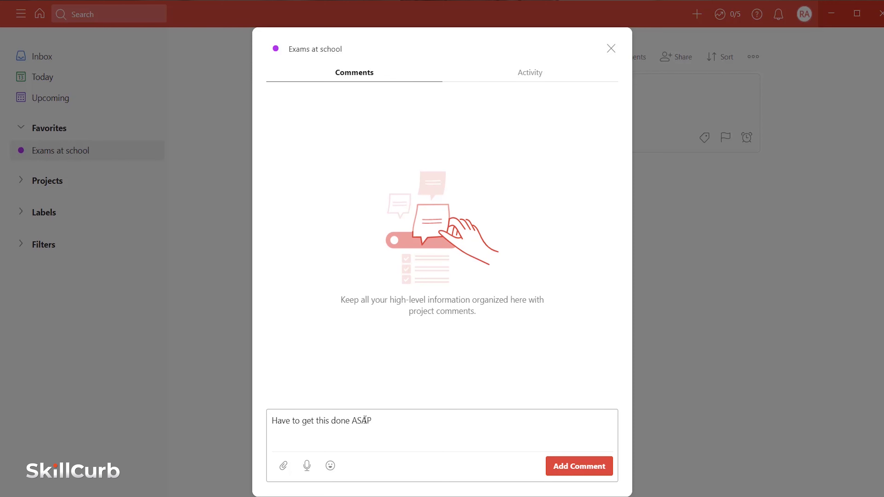
left_click(582, 468)
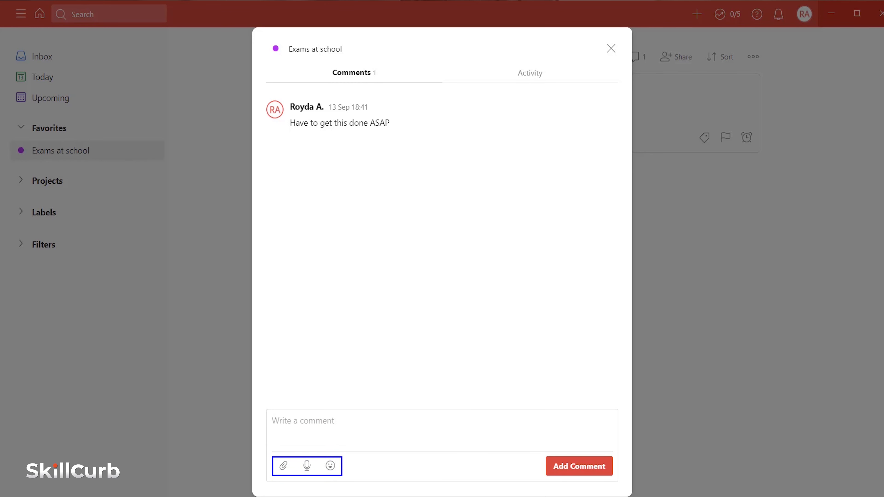
- Attach a jpg image and a recorded voice note to a new project comment
left_click(283, 465)
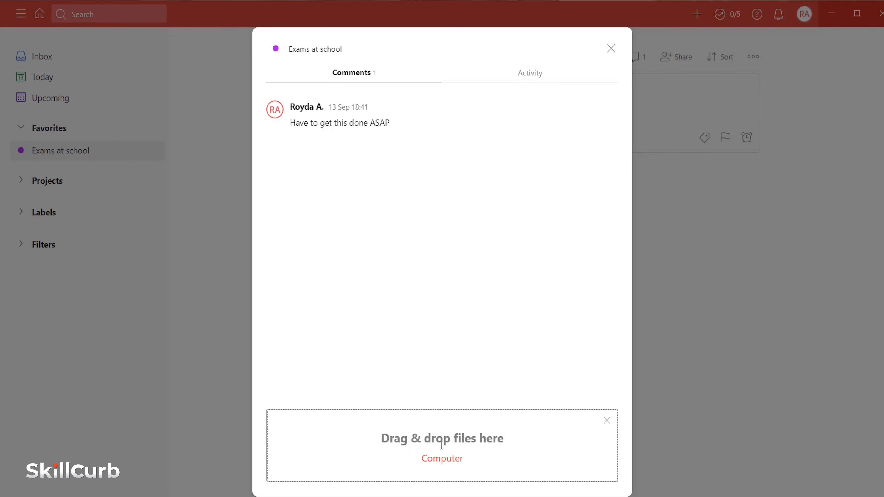
left_click(442, 459)
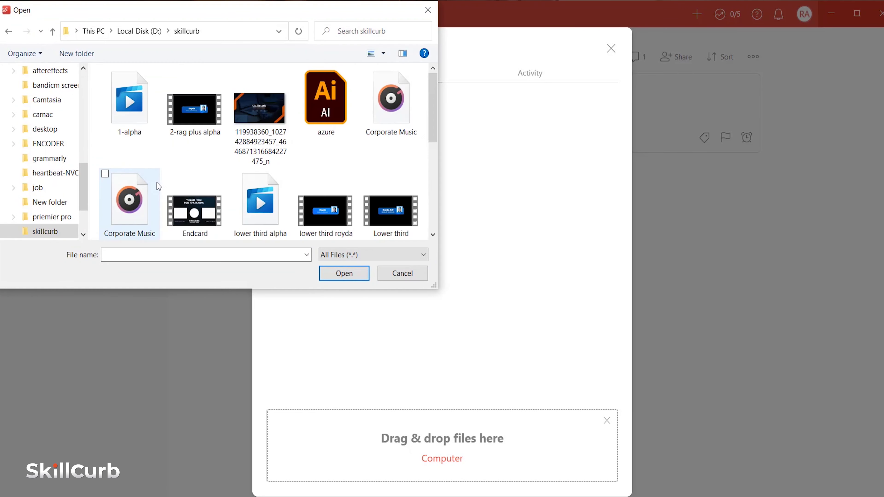
double_click(262, 111)
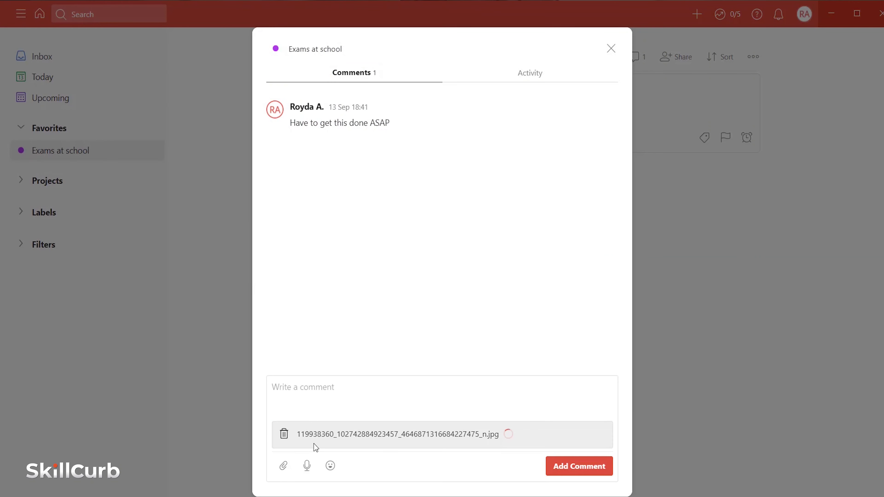
left_click(307, 465)
left_click(449, 441)
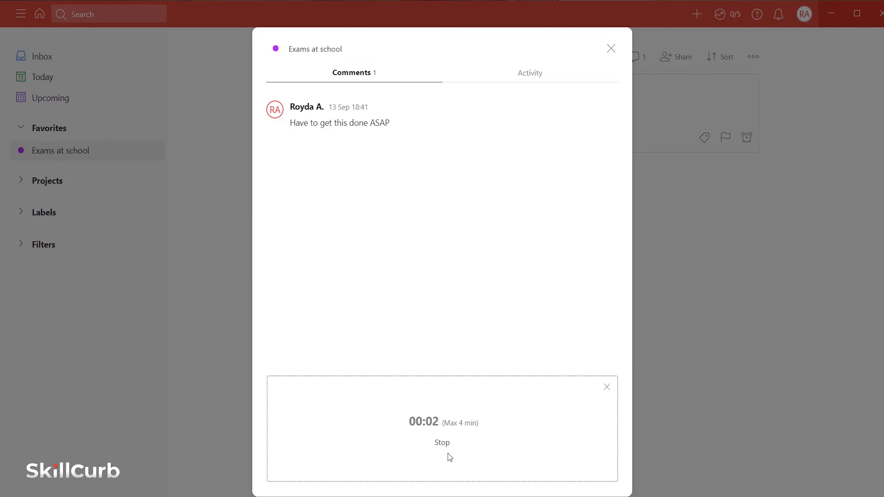
left_click(447, 448)
left_click(507, 449)
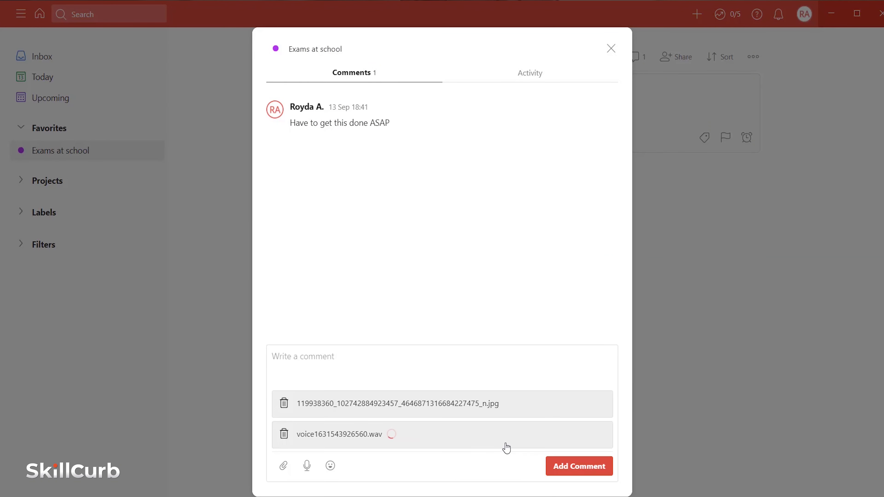
- Add a thumbs-up emoji, post the comments, and check the project's activity log
left_click(330, 465)
left_click(389, 418)
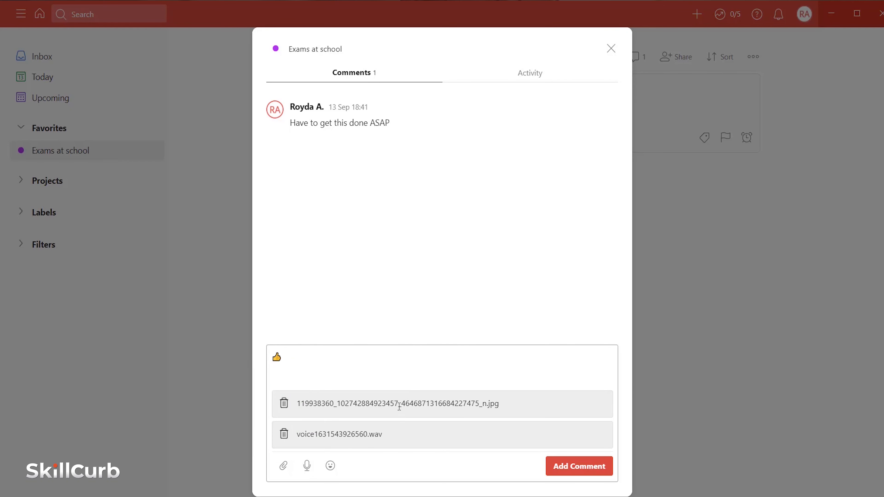
left_click(567, 466)
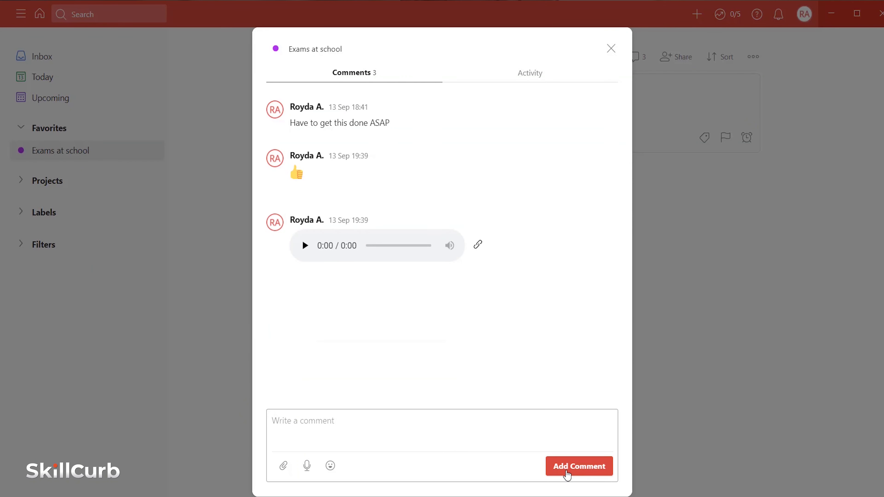
left_click(540, 78)
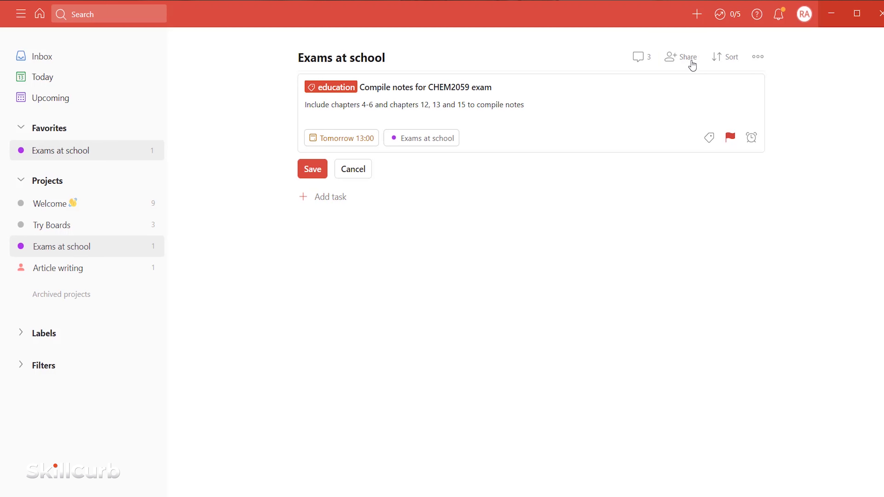
- Invite a collaborator to share the project by entering their e-mail address
left_click(681, 57)
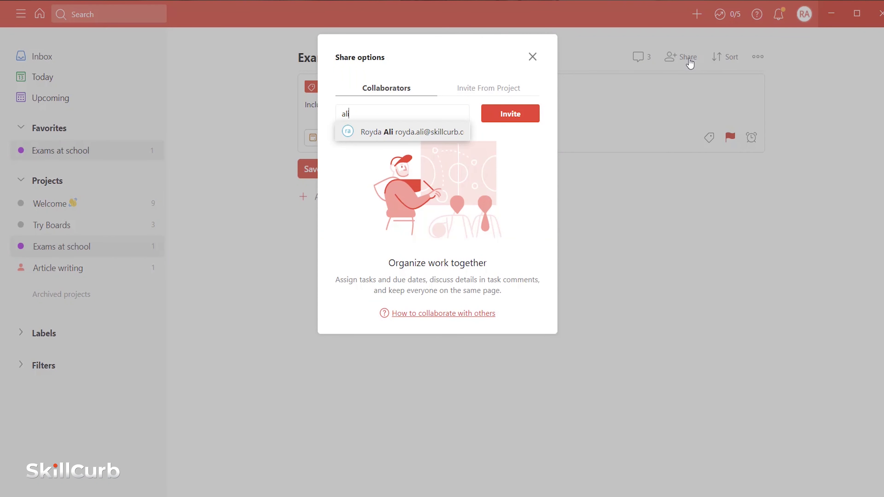
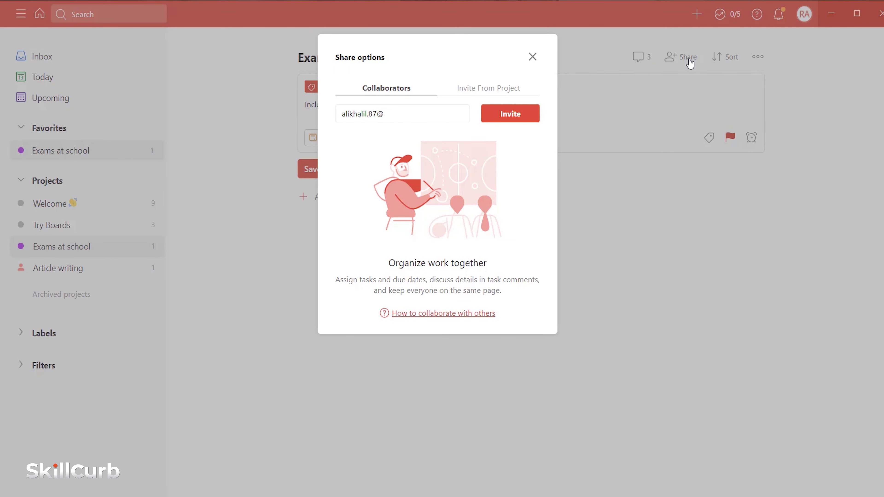
left_click(514, 116)
left_click(532, 57)
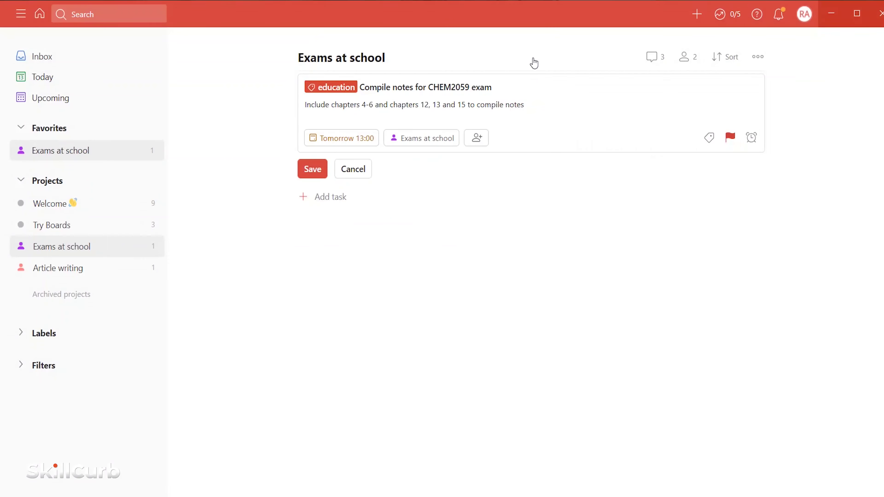
- Move the draft task to Article writing and assign it to the collaborator
type("#")
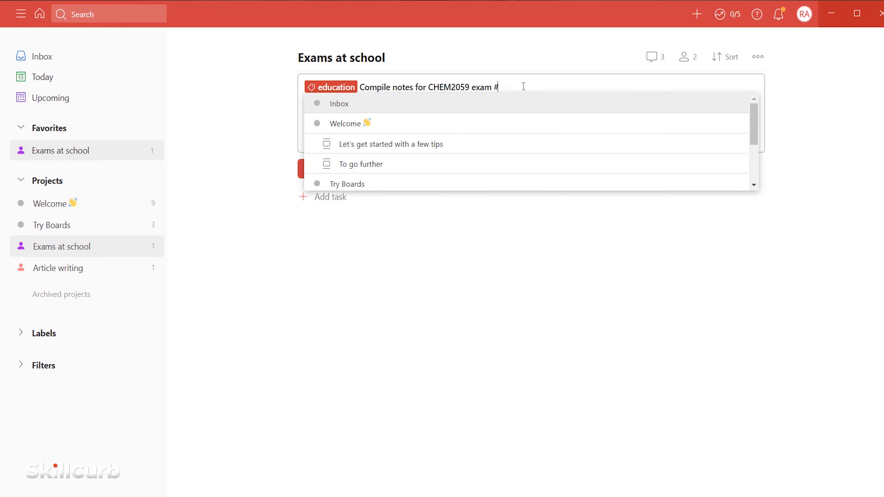
type("ar")
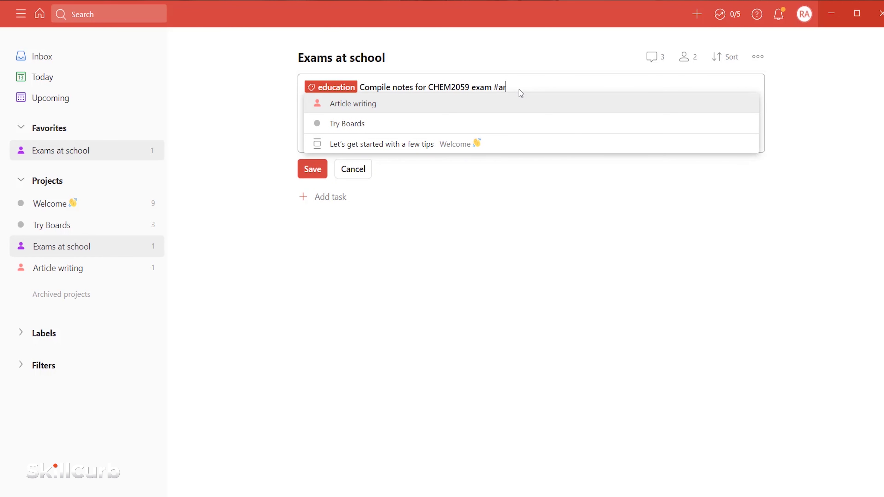
left_click(510, 106)
type("+")
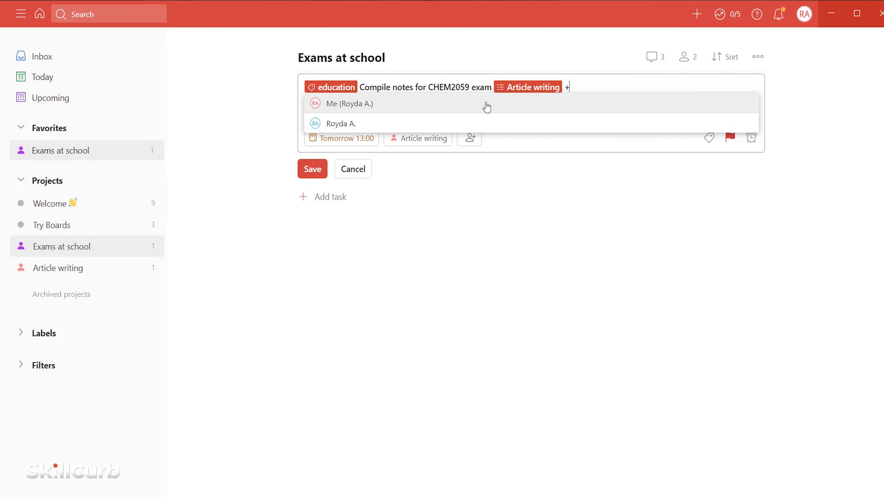
left_click(466, 126)
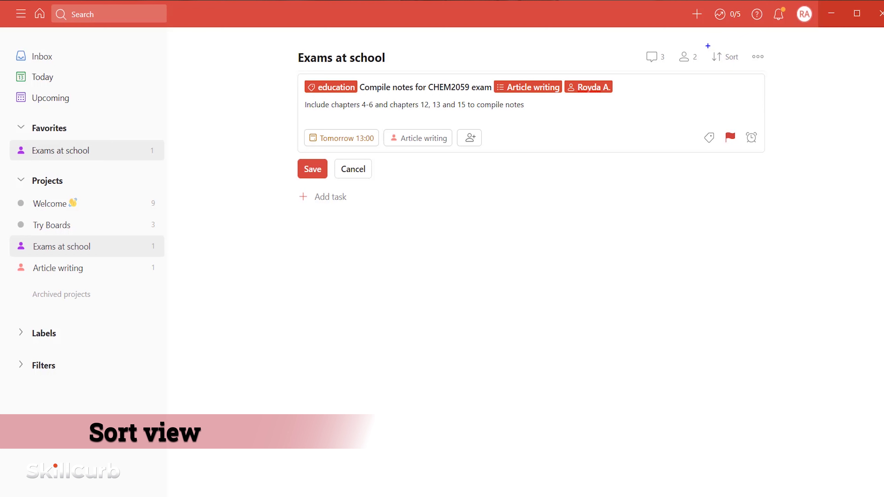
mouse_move(706, 46)
left_mouse_down()
mouse_move(726, 65)
mouse_move(743, 68)
left_mouse_up()
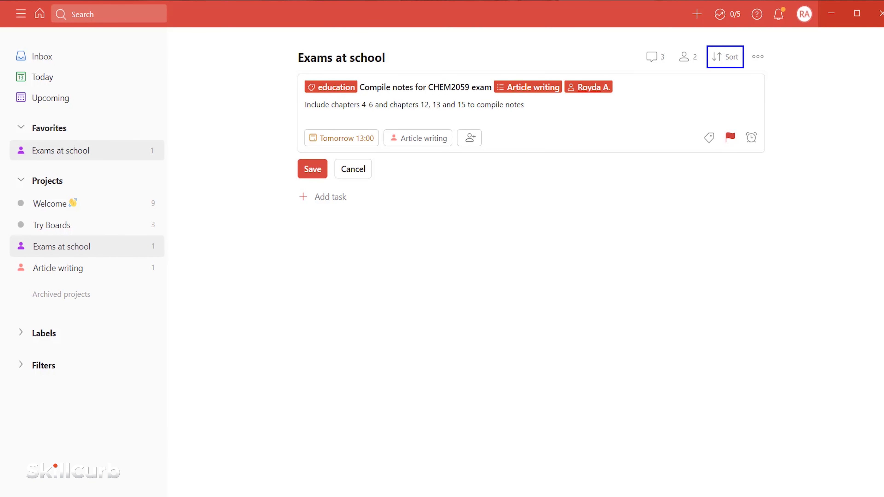
left_click(726, 60)
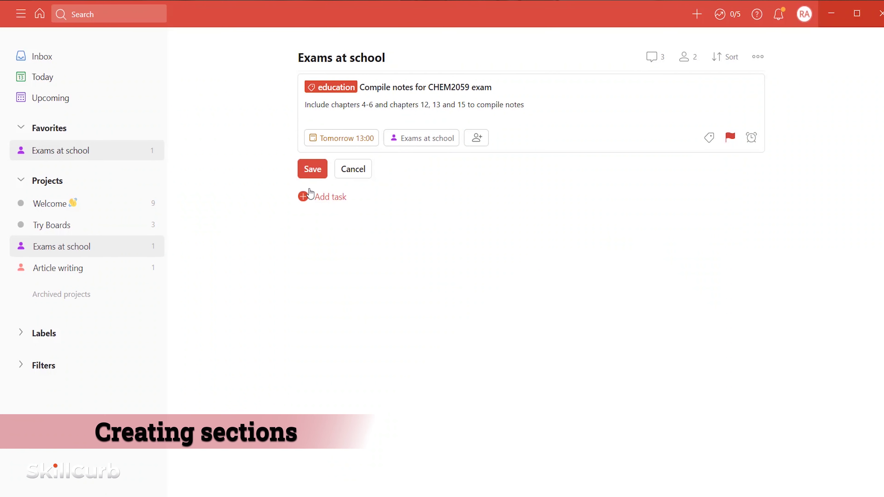
- Save the edited CHEM2059 notes task, abandoning a first attempt at a new section
left_click(312, 169)
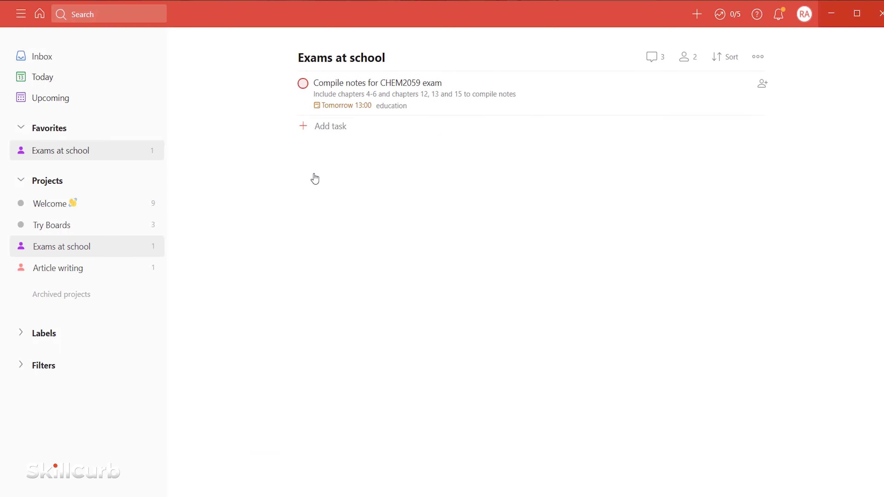
mouse_move(462, 150)
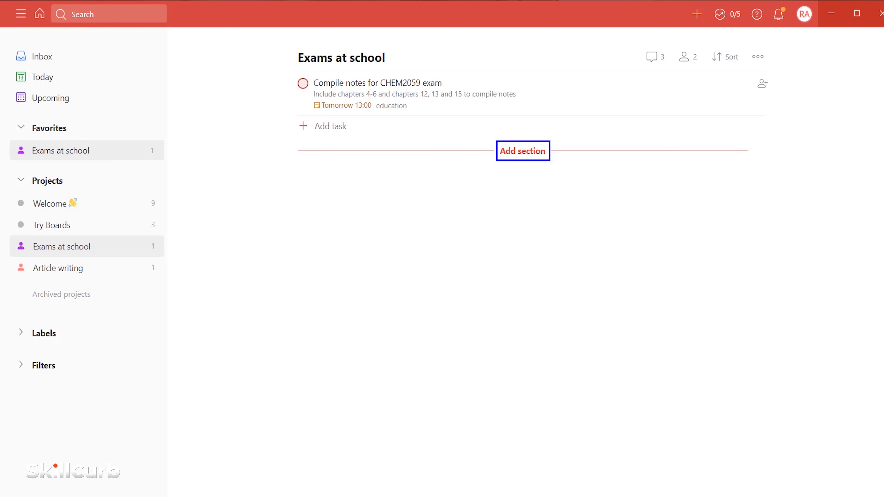
left_click(529, 154)
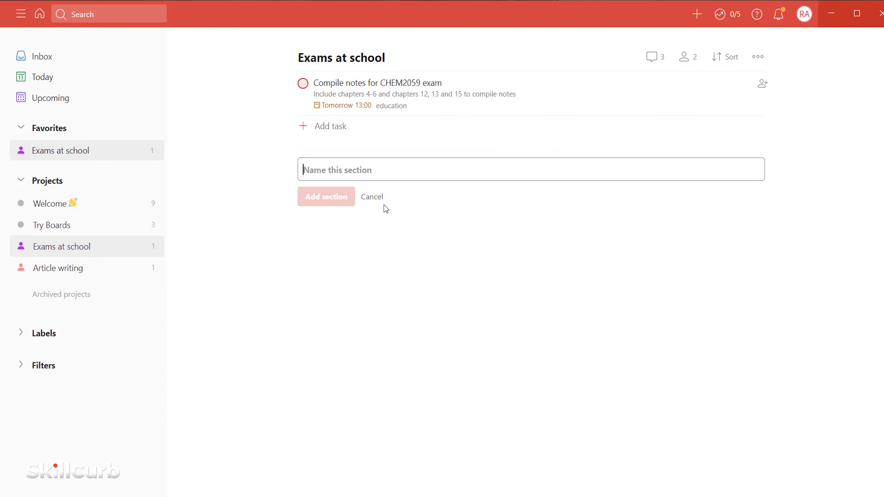
left_click(375, 198)
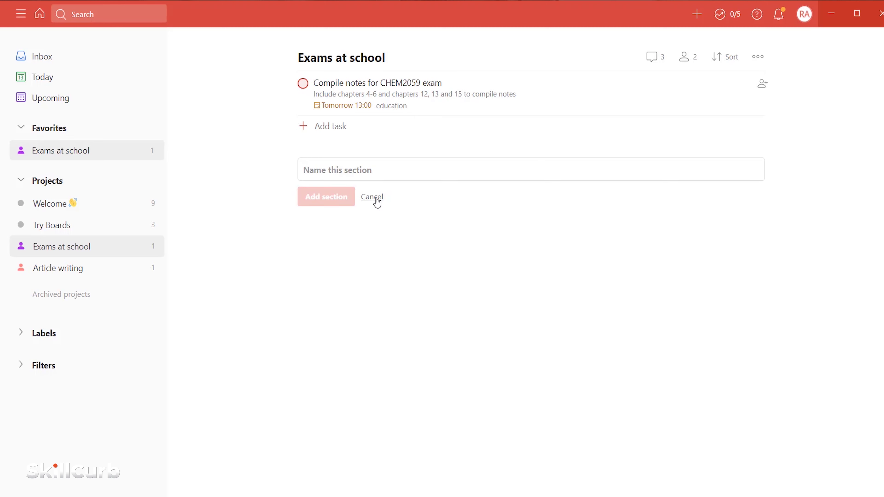
- Create a Group study section containing the task 'Study for Biology'
left_click(757, 57)
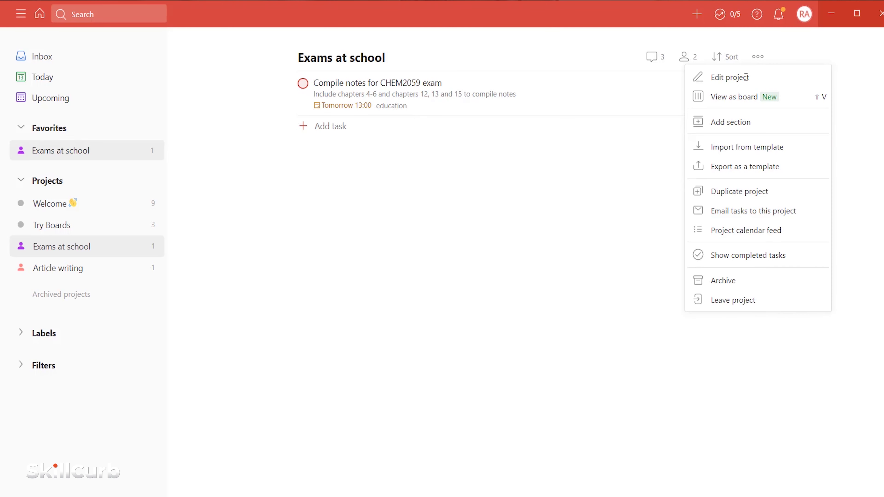
left_click(731, 122)
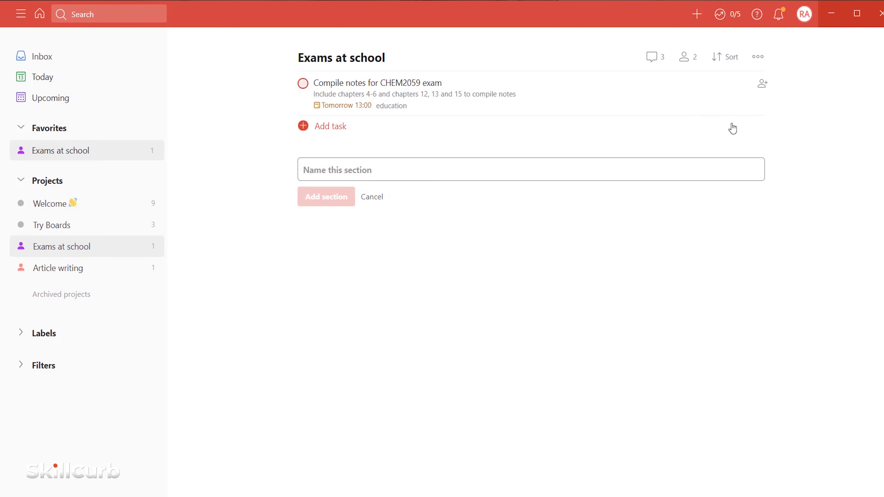
type("Group study")
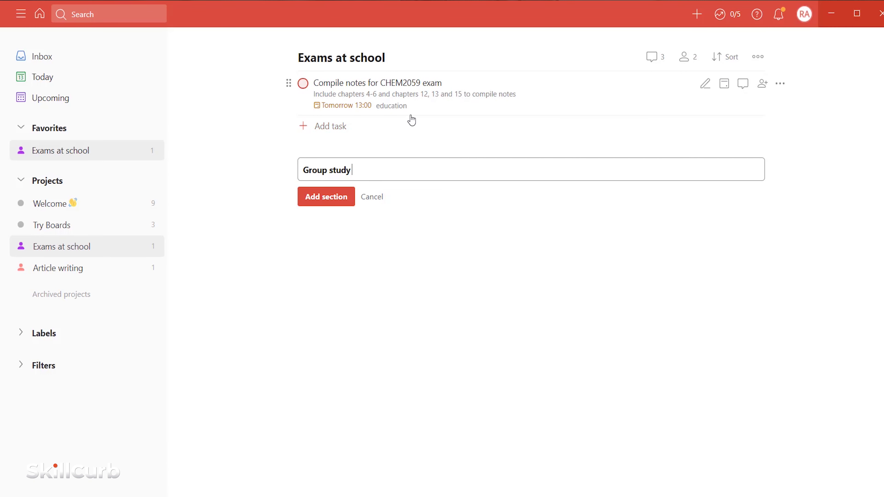
left_click(327, 196)
left_click(303, 193)
type("Stu")
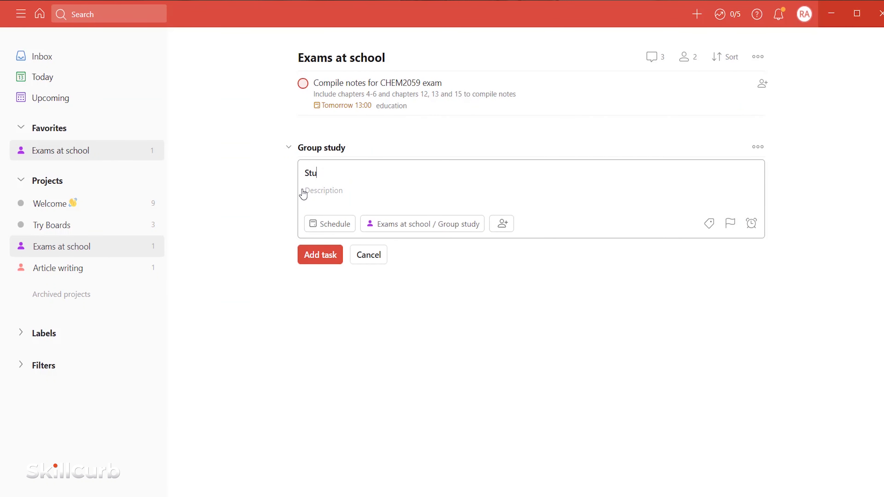
type("dy for Biology")
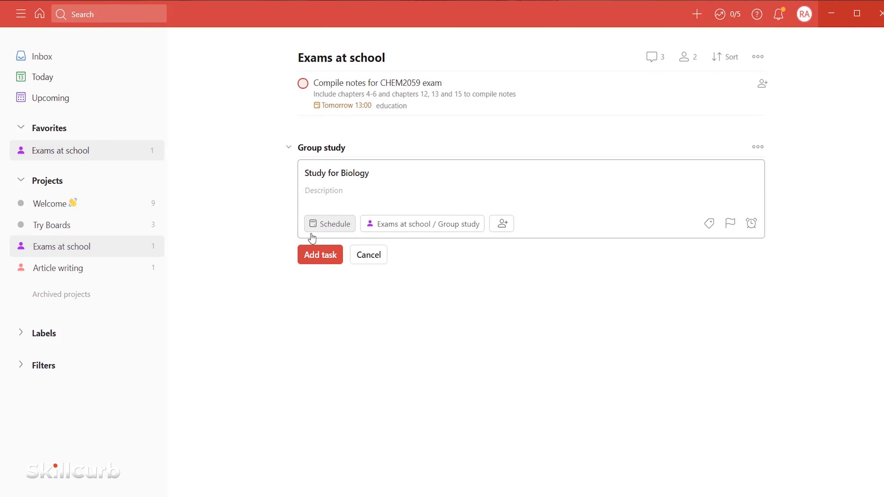
key("Return")
left_click(361, 284)
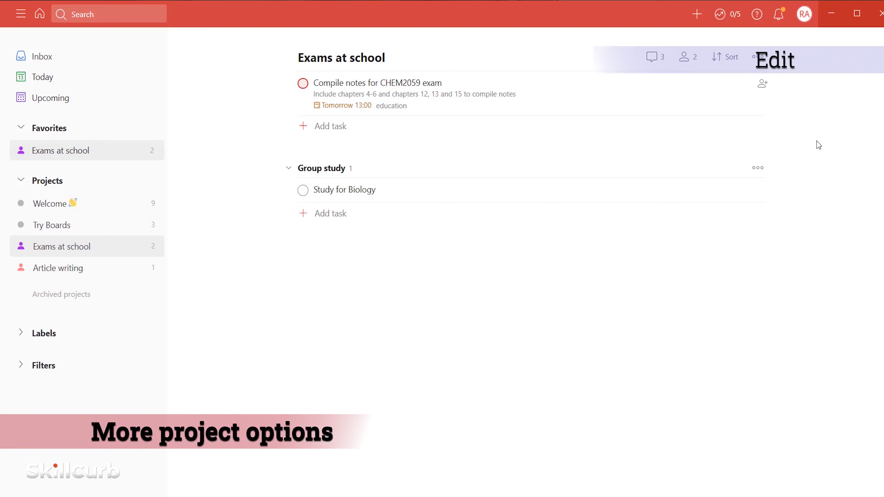
- Open the Exams at school project settings and cancel without changing anything
left_click(760, 60)
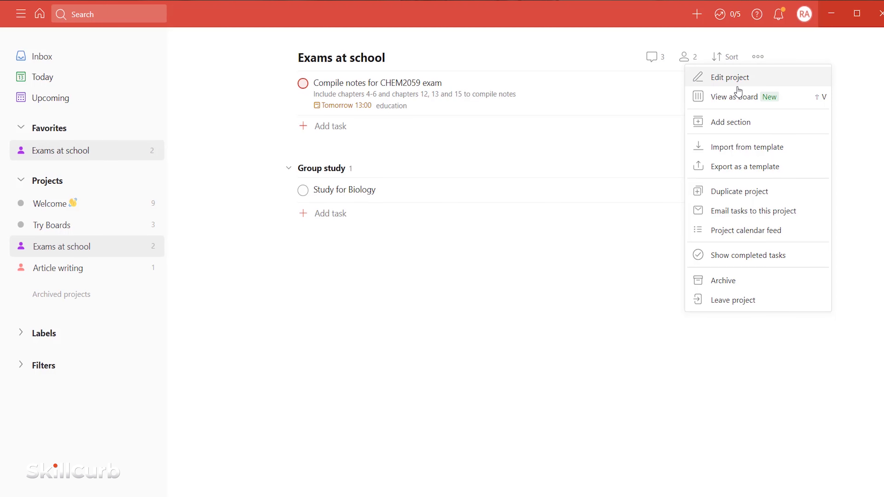
left_click(735, 80)
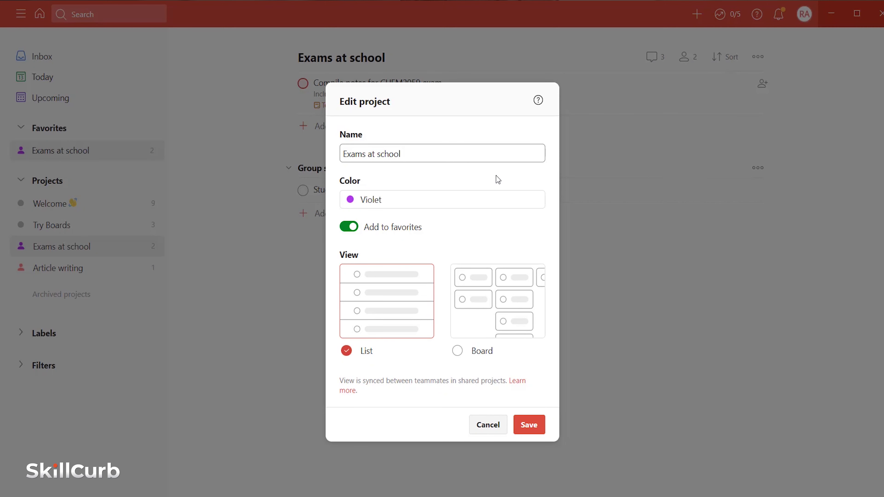
left_click(499, 431)
left_click(758, 57)
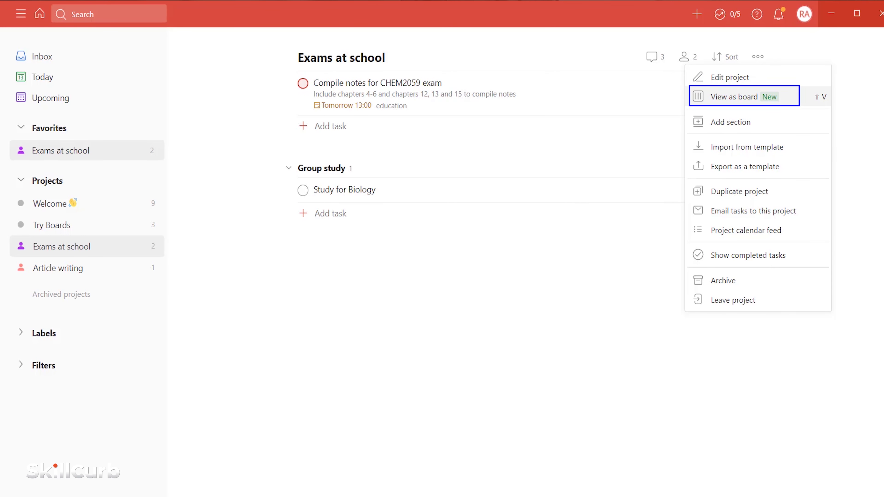
- Switch Exams at school to board view and duplicate it as 'Copy of Exams at school'
left_click(752, 98)
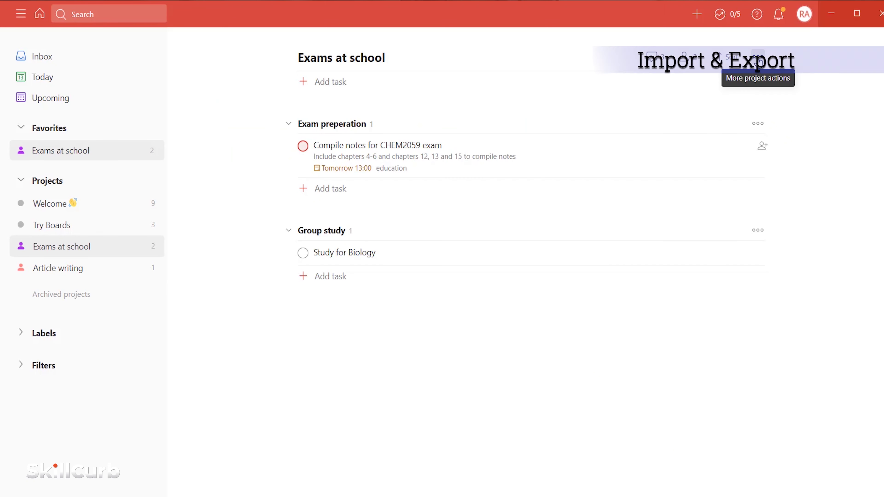
left_click(759, 58)
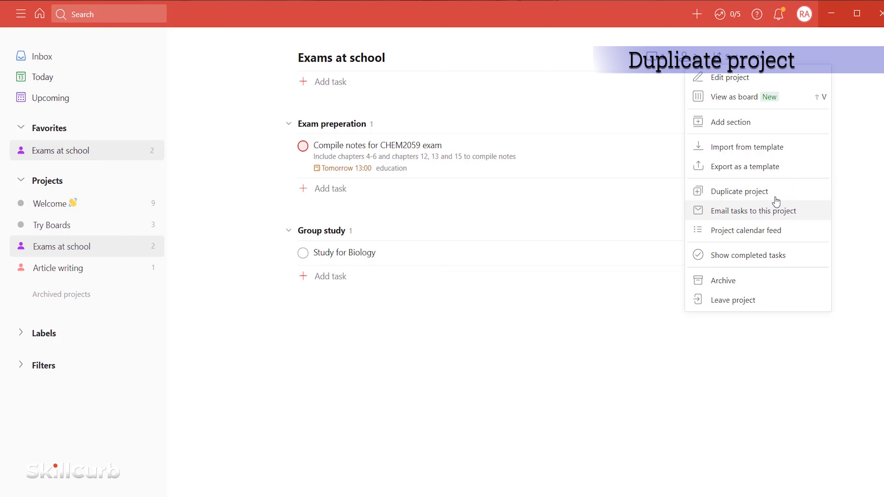
left_click(760, 196)
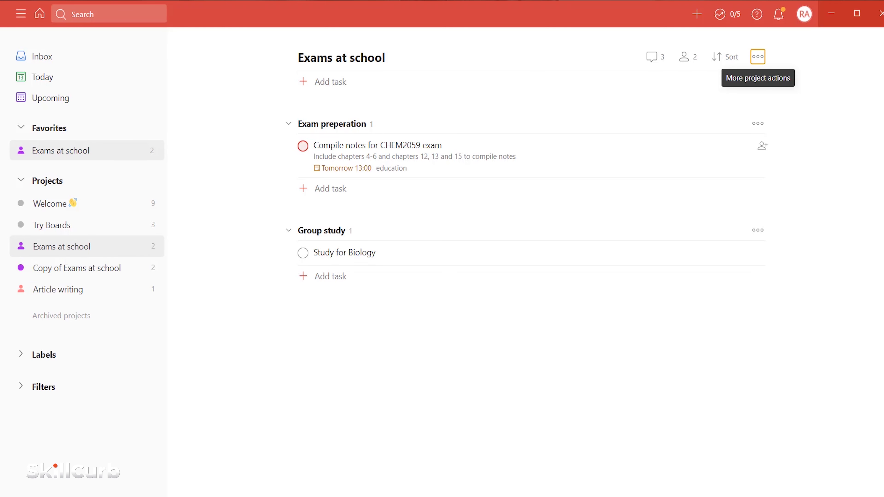
- Copy the project's task-email address and calendar feed URL, then complete Study for Biology
left_click(757, 56)
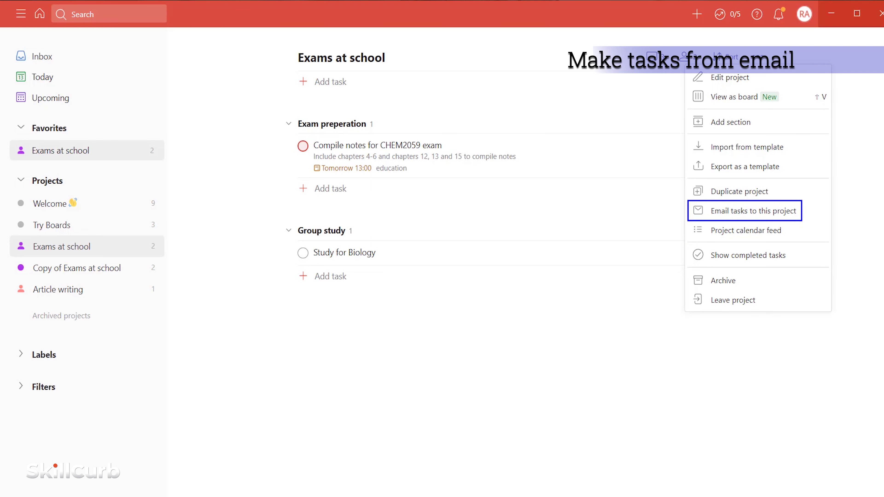
left_click(765, 212)
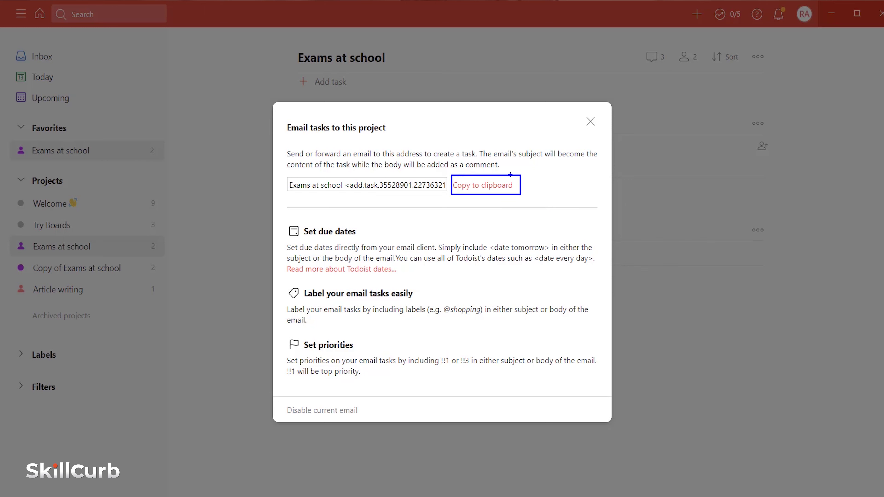
left_click(486, 188)
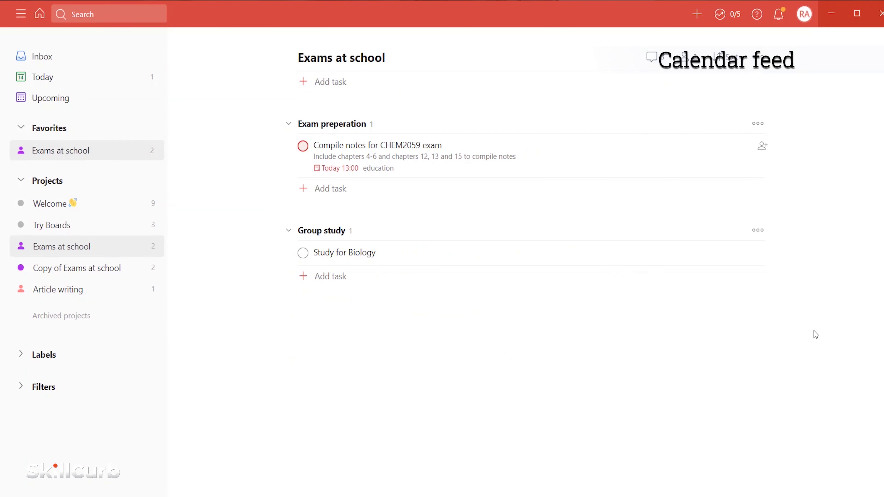
left_click(761, 56)
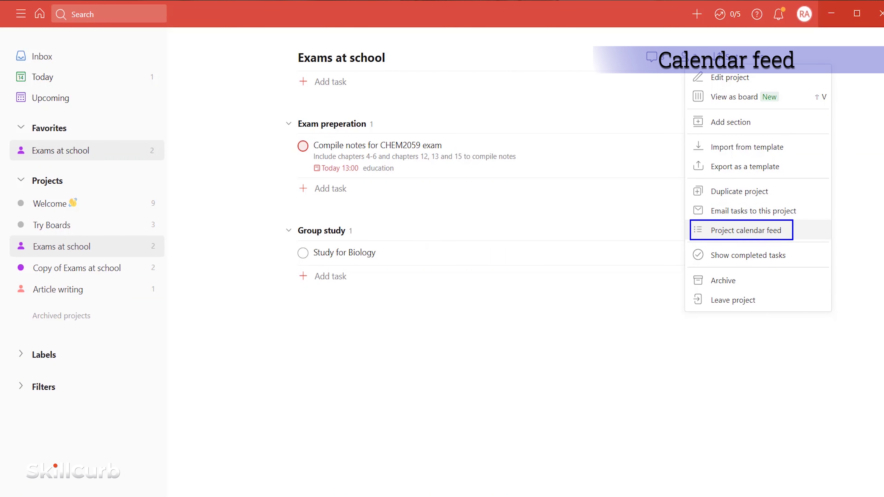
left_click(775, 238)
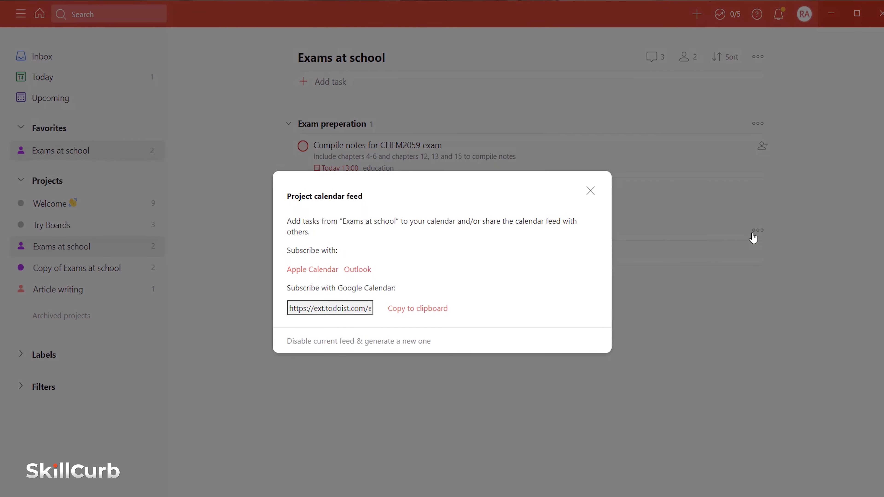
left_click(416, 314)
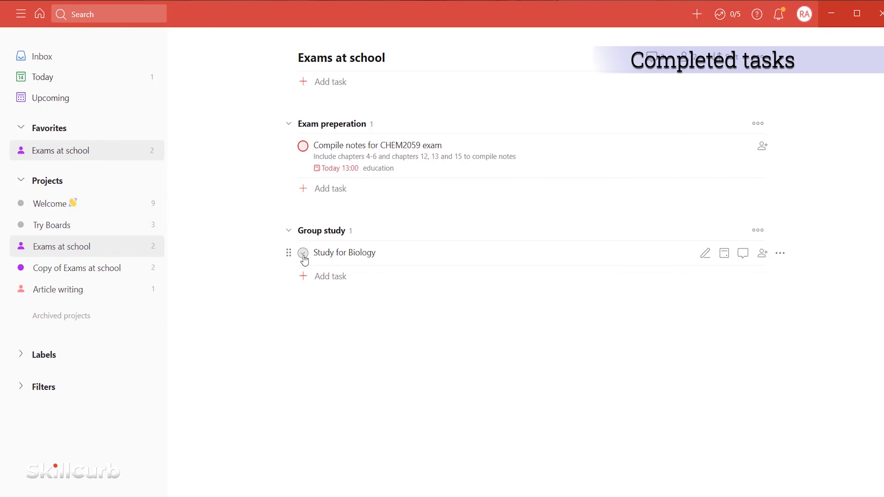
left_click(303, 253)
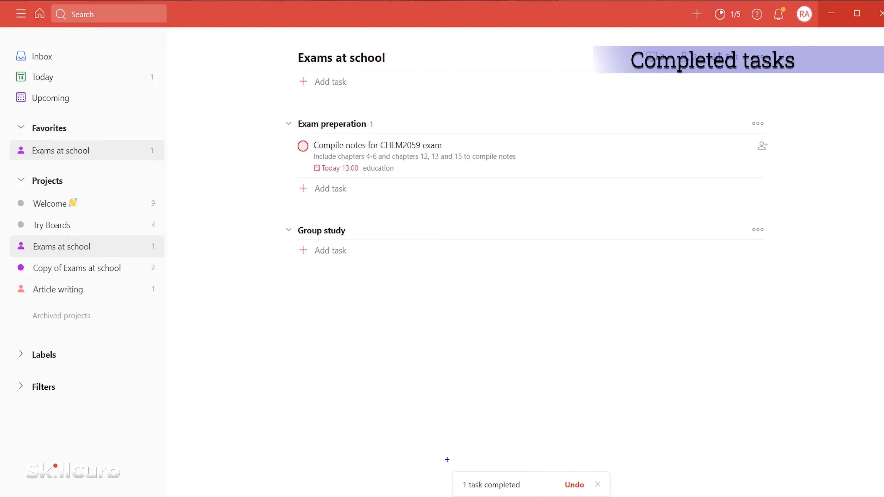
- Show the completed tasks in the Exams at school project
left_click(757, 57)
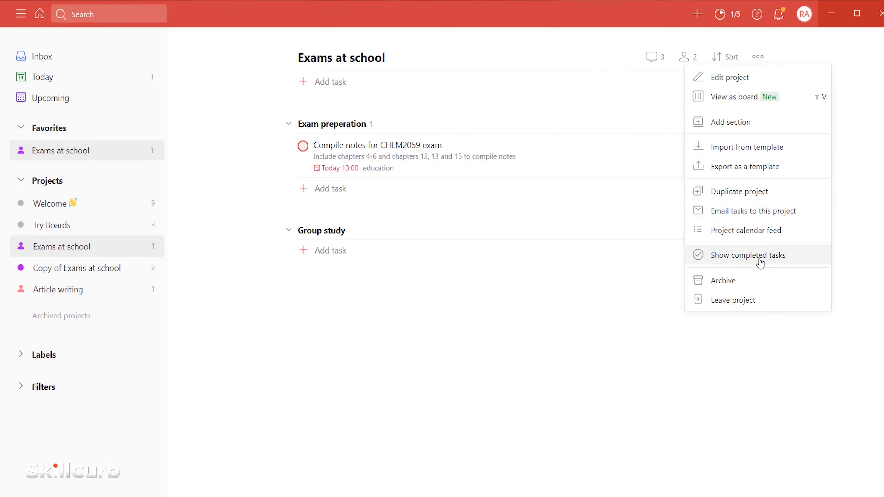
left_click_drag(688, 245, 804, 265)
left_click(716, 255)
left_click_drag(289, 263, 386, 283)
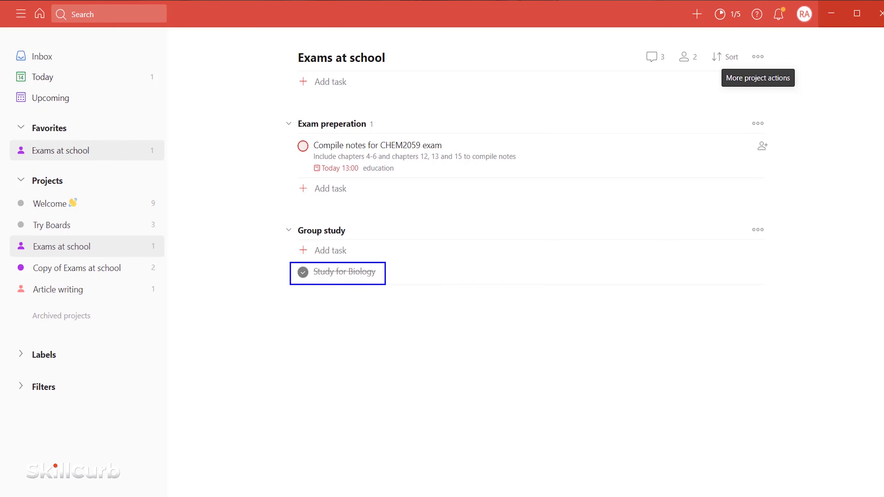
- Archive the Exams at school project
left_click(757, 56)
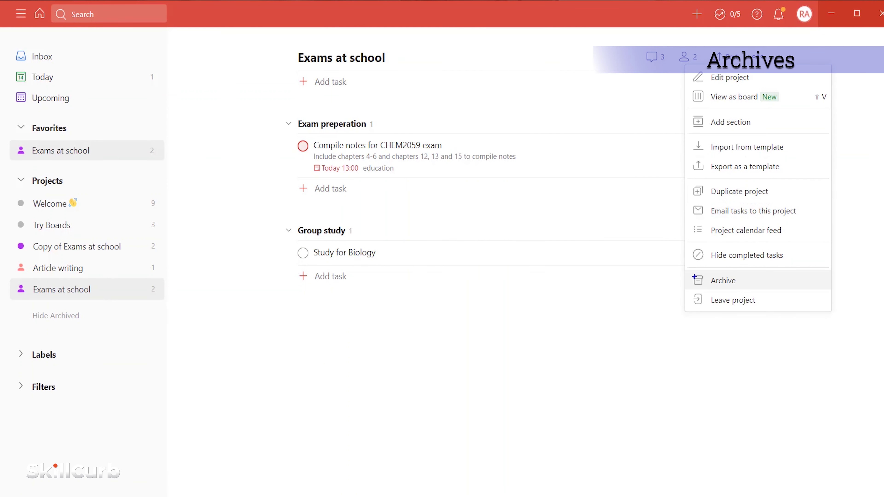
left_click_drag(688, 268, 744, 288)
left_click(730, 286)
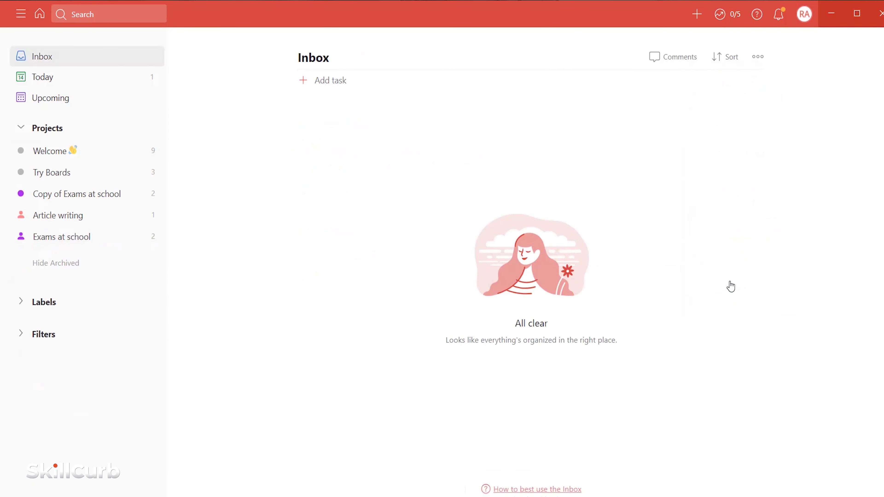
- Reveal archived projects and open the archived Exams at school to unarchive it
left_click(66, 244)
left_click(66, 244)
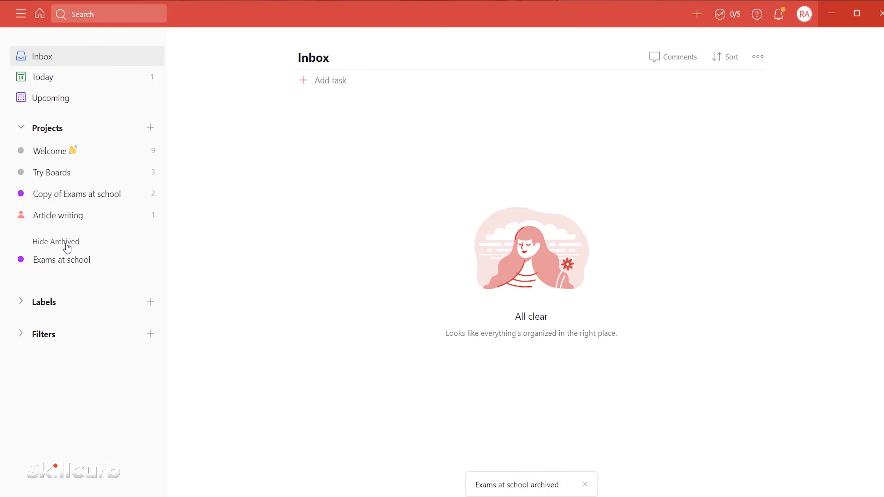
left_click(60, 260)
left_click_drag(1, 231, 95, 271)
left_click_drag(286, 36, 424, 77)
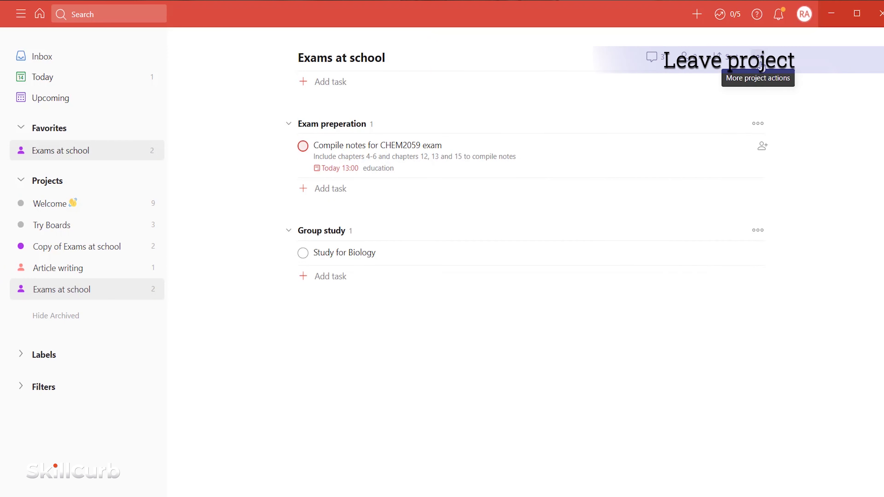
left_click(759, 64)
- Download the CSV template from the 'How to format your CSV file' article
mouse_move(690, 290)
left_mouse_down()
mouse_move(737, 310)
mouse_move(771, 309)
left_mouse_up()
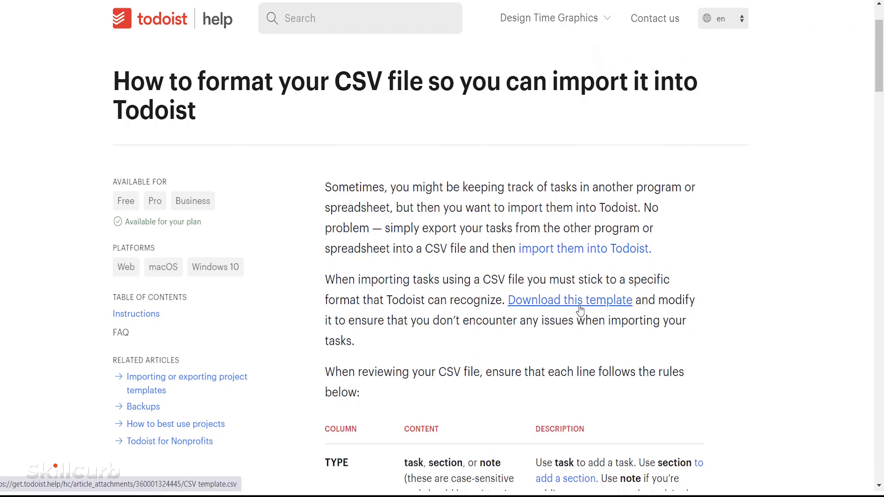
left_click_drag(503, 291, 637, 310)
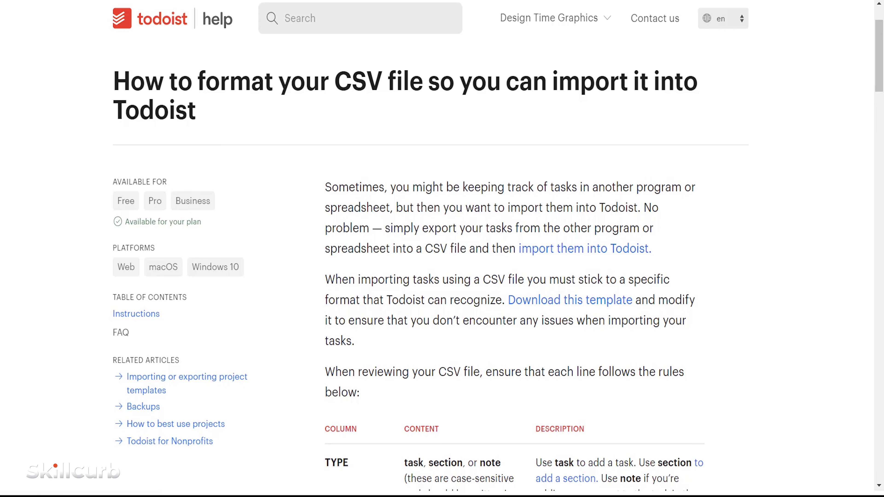
left_click(573, 303)
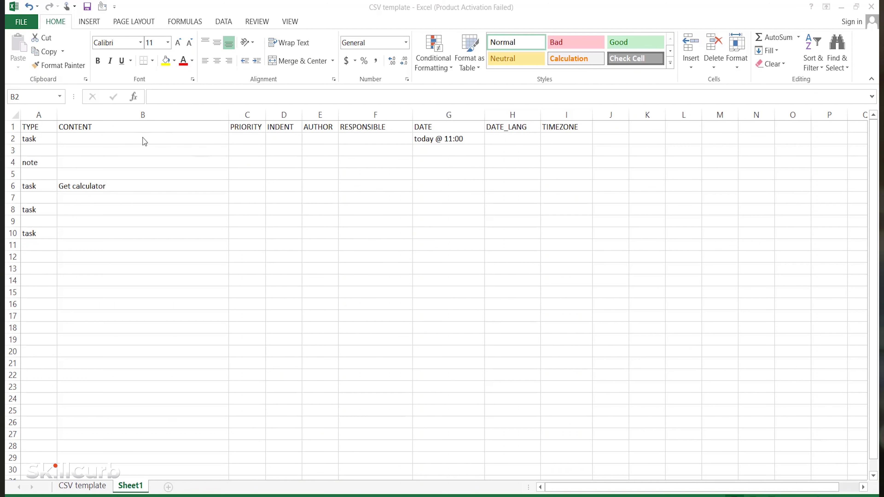
- Enter task 'Do mathematical problem solving' in B2 and a book-borrowing note in B4
left_click(36, 128)
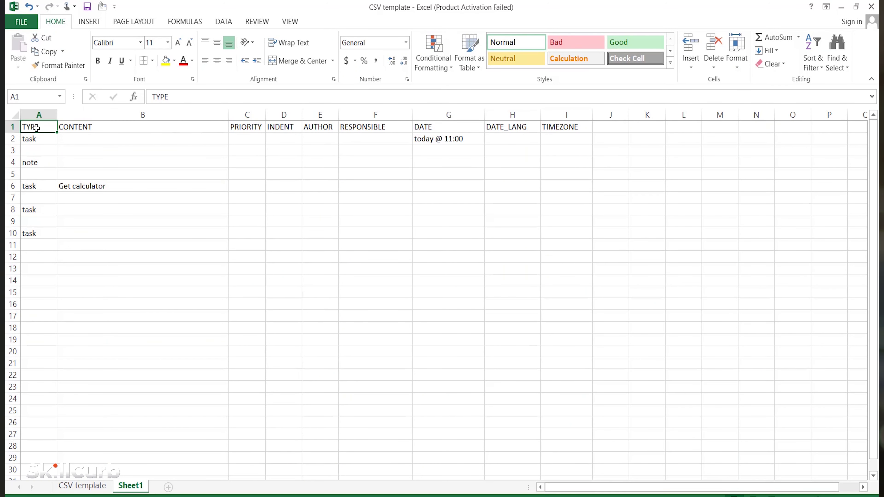
left_click(45, 142)
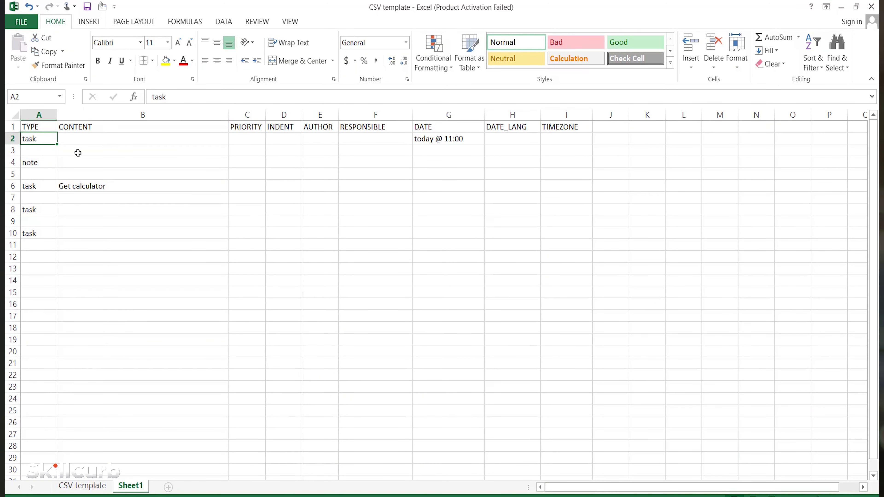
double_click(78, 139)
type("B")
key("BackSpace")
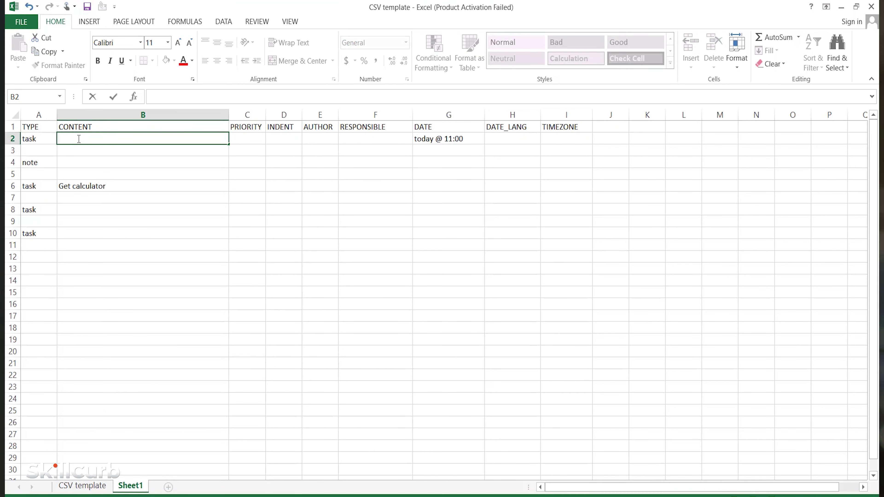
type("Do mathemati")
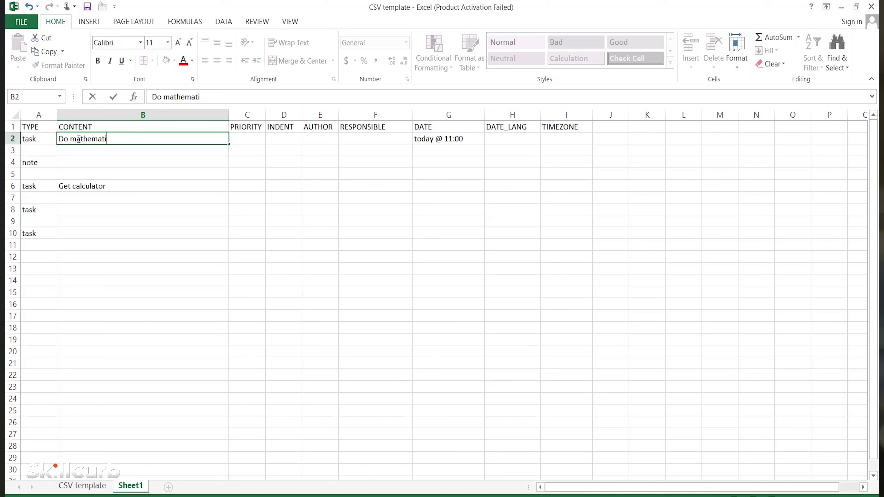
type("cal problem solving")
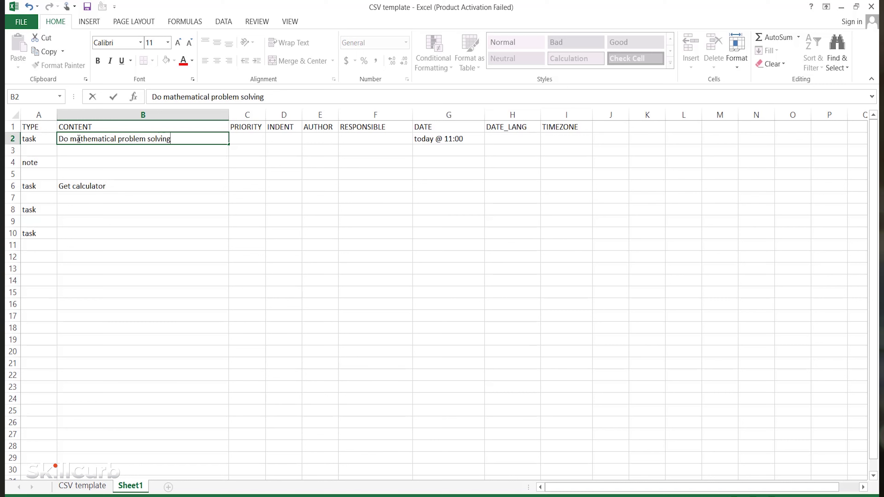
left_click(72, 162)
type("B")
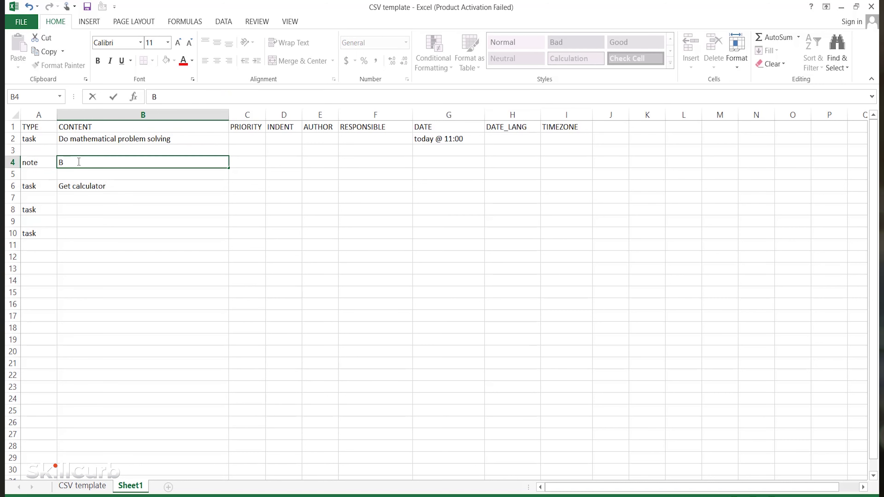
type("orrow book from Ali")
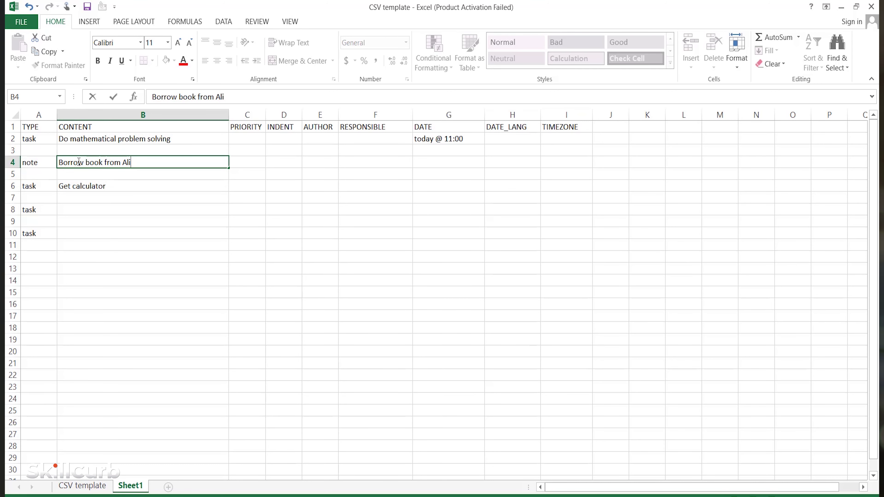
left_click(132, 186)
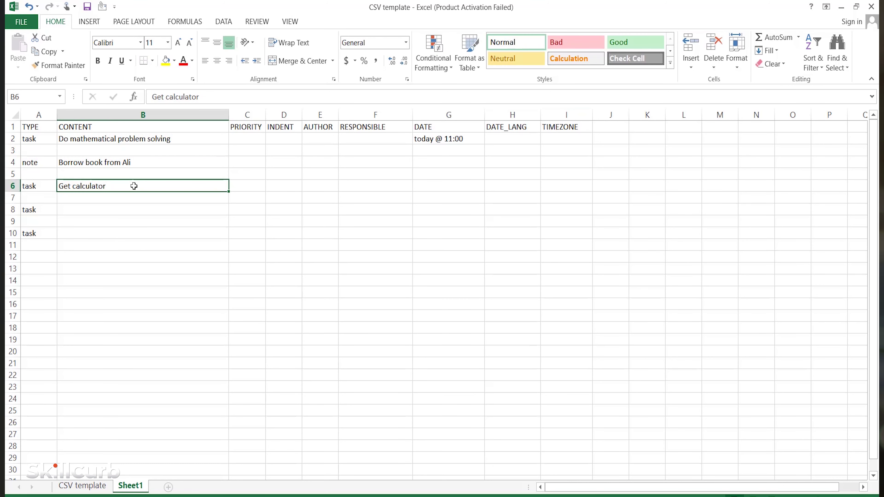
- Set priorities 1 and 2 and indents 1 and 2 for the two task rows
left_click(252, 138)
double_click(252, 137)
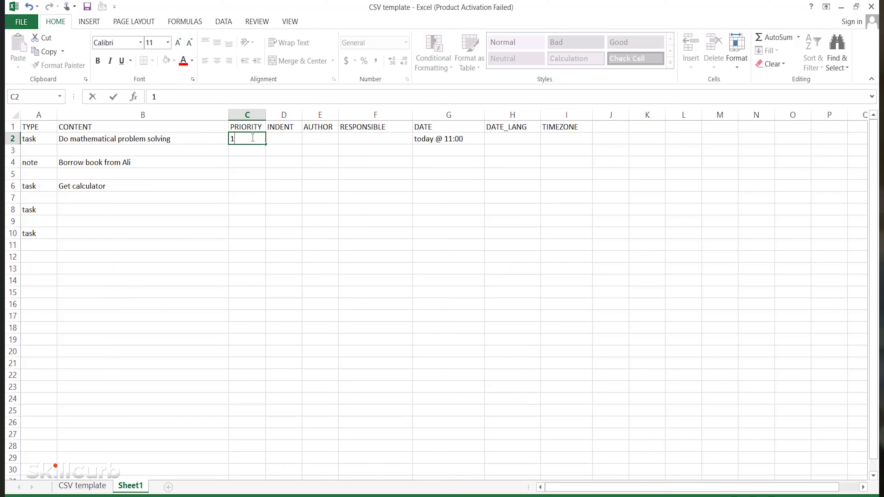
left_click(251, 185)
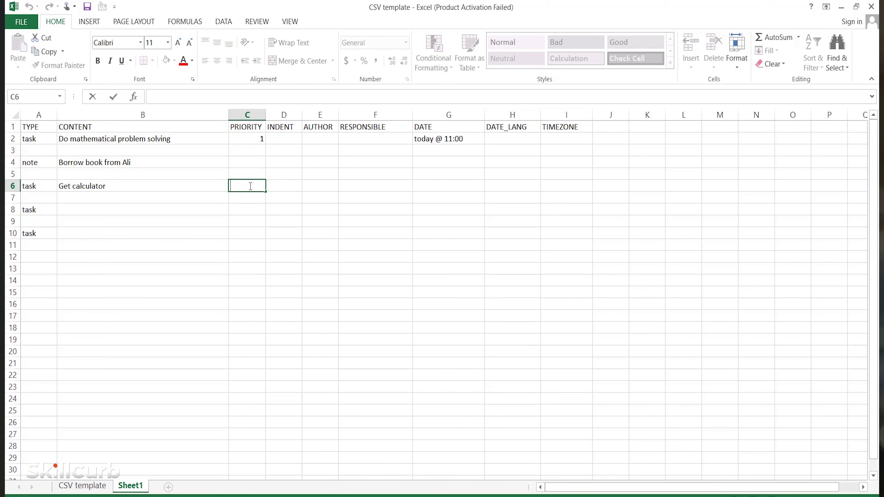
type("2")
left_click(292, 135)
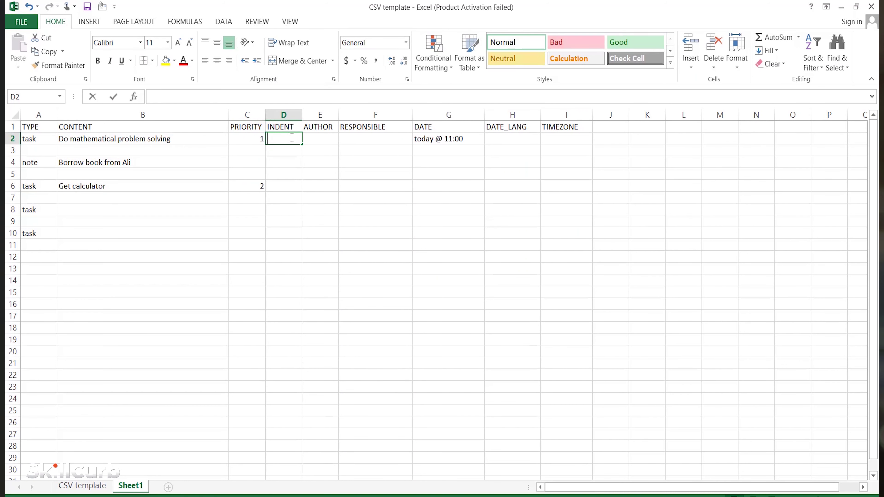
type("1")
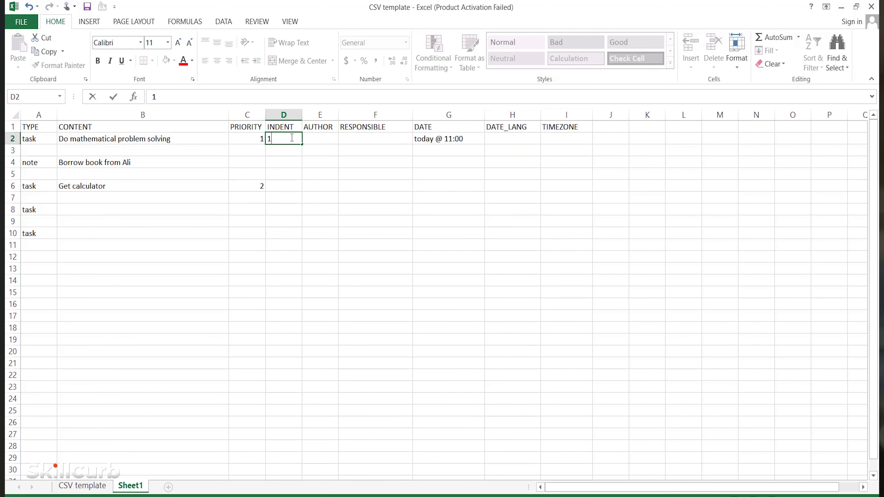
left_click(293, 184)
type("2")
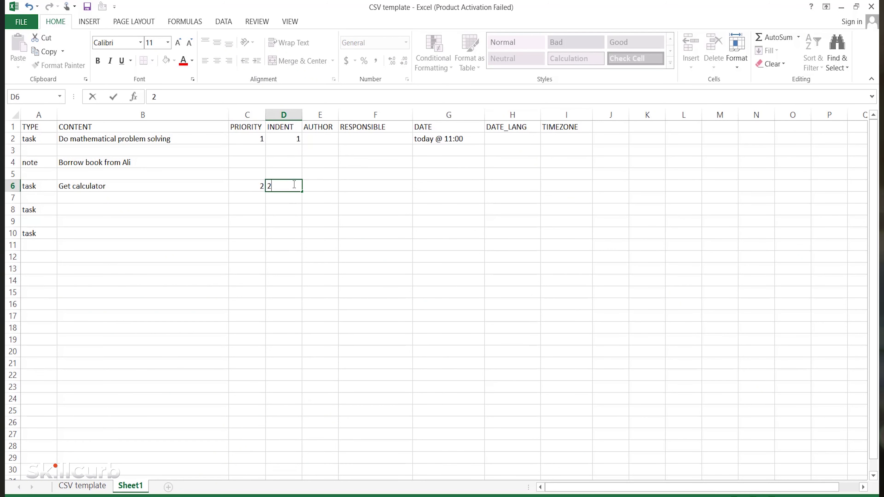
left_click(360, 188)
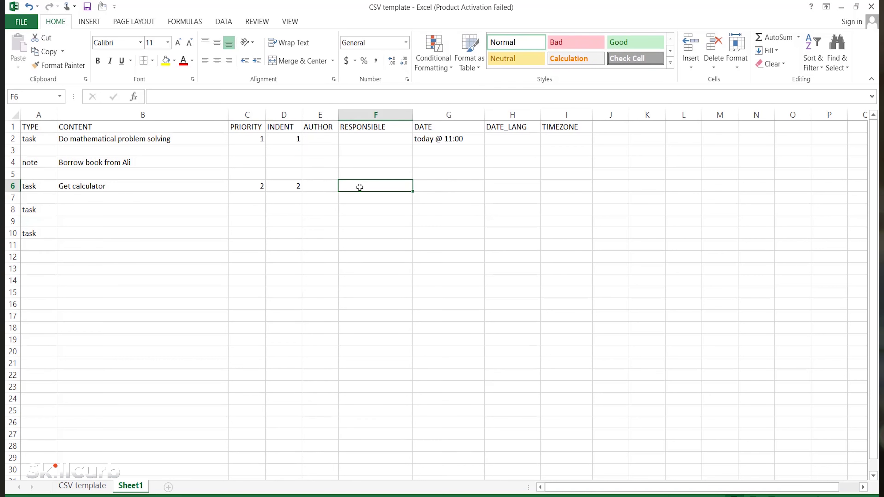
- Give Get calculator the date 'today @ 10:00' and set DATE_LANG to en for both rows
left_click(434, 187)
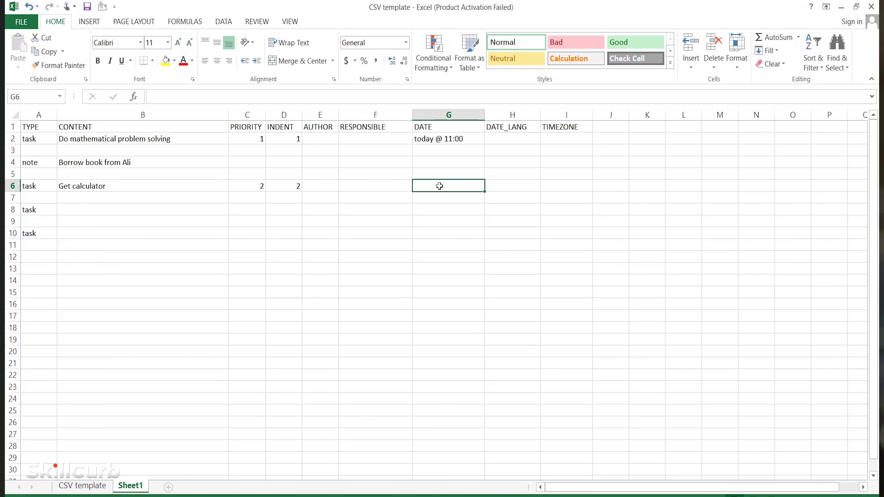
type("today @ 10:00")
left_click(499, 139)
type("en")
left_click(500, 186)
type("en")
key("Return")
- Add row 'Study meet for math exam' with priority 1, date 'every Friday', language en
double_click(72, 208)
type("Study meet for math exam")
key("Tab")
type("1")
key("Tab")
type("1")
left_click(452, 208)
type("every Friday")
key("Tab")
type("en")
- Save the CSV template into the Downloads folder
left_click(21, 22)
left_click(25, 131)
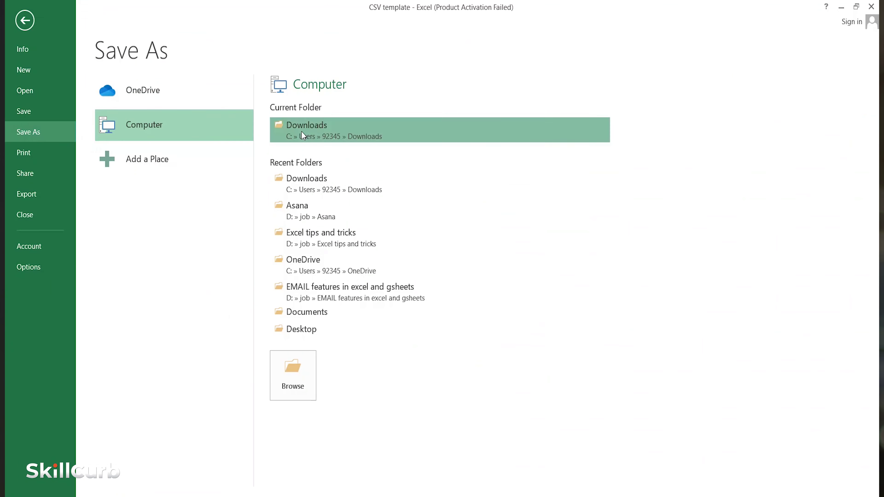
left_click(302, 135)
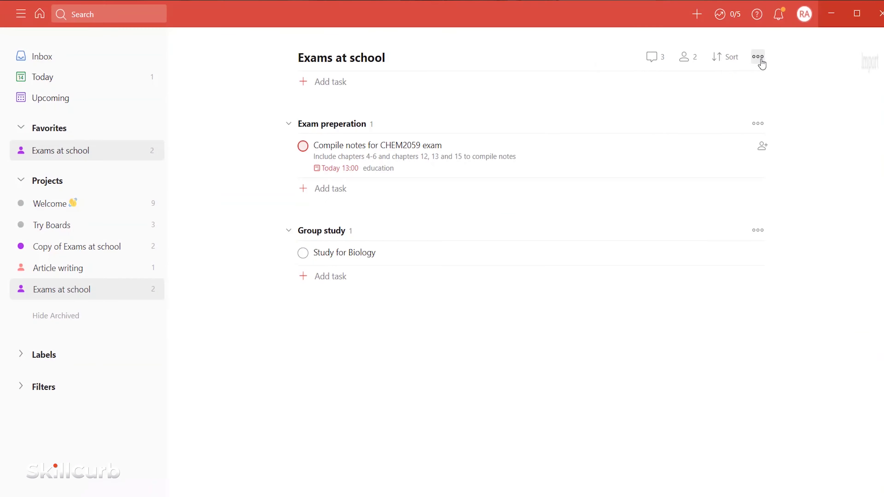
left_click(759, 59)
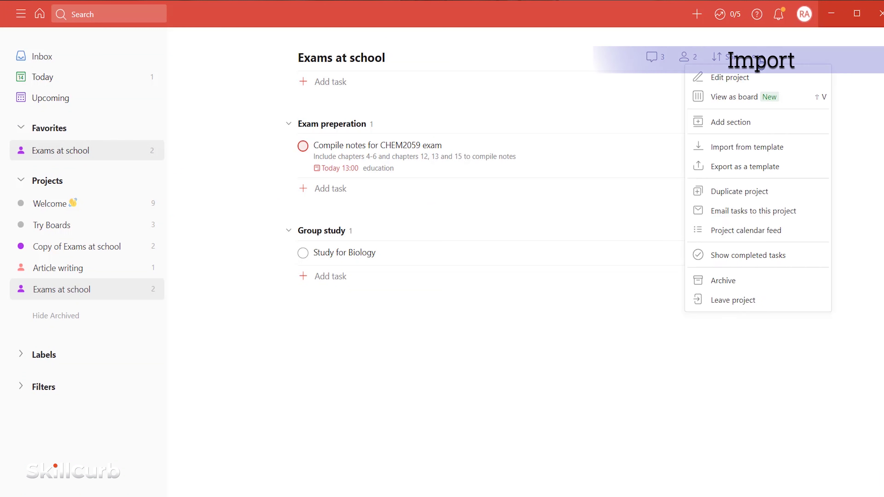
- Import CSV new from Downloads into Exams at school as a template
left_click(747, 147)
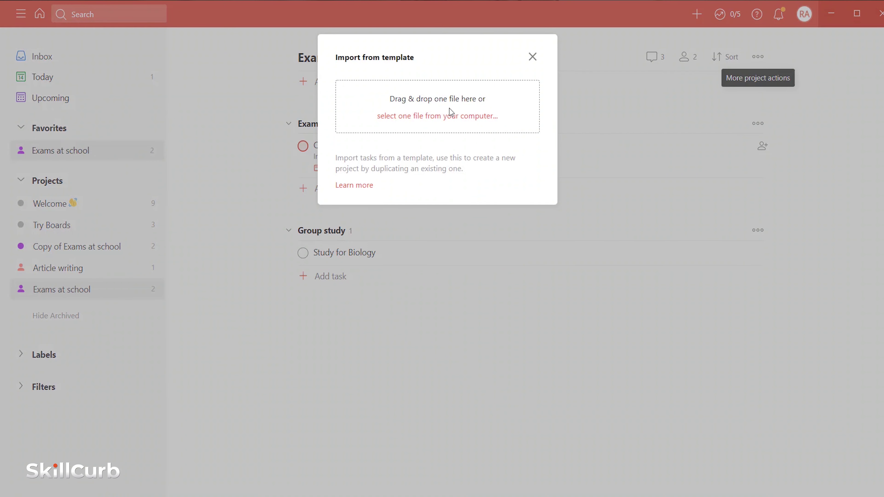
left_click(446, 120)
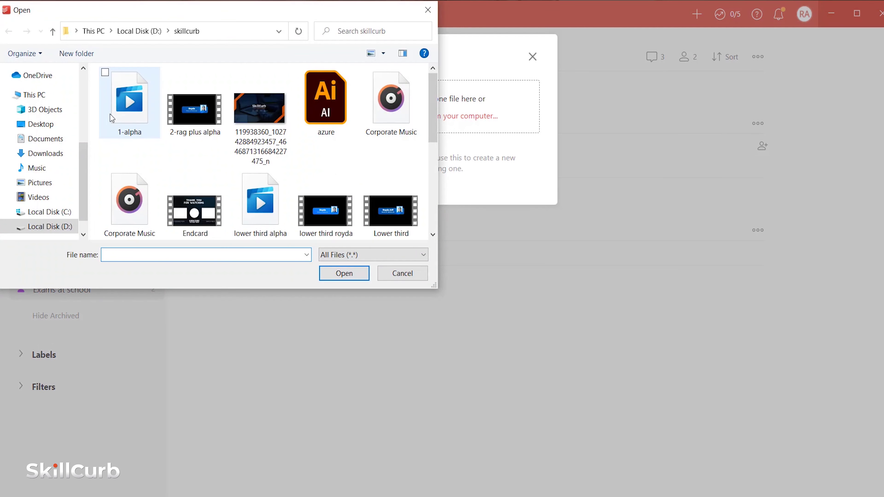
left_click(59, 157)
left_click(145, 130)
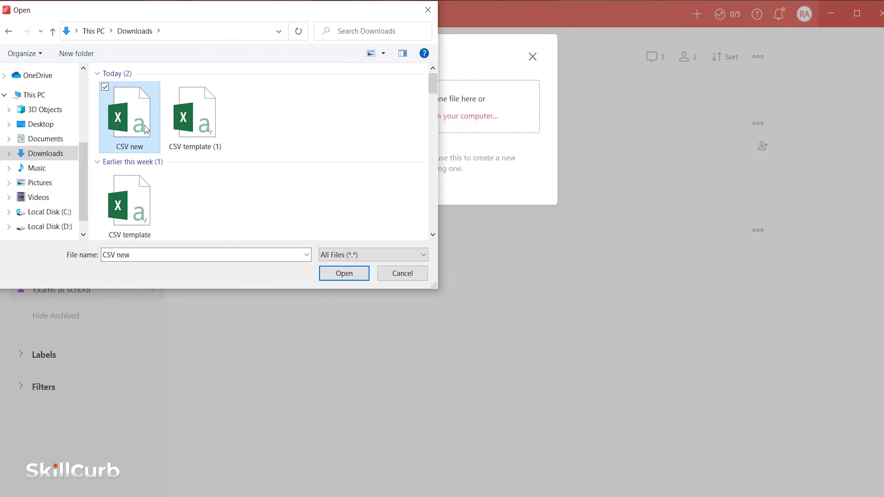
left_click(340, 268)
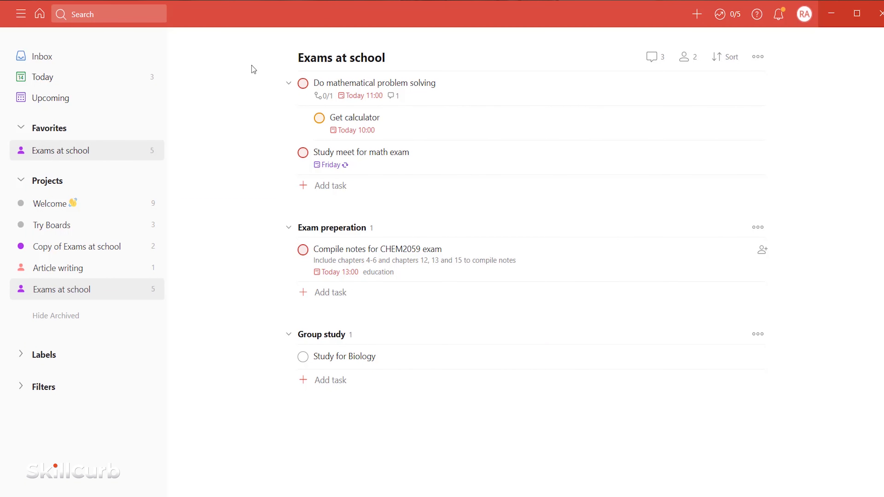
mouse_move(271, 68)
left_mouse_down()
mouse_move(445, 192)
mouse_move(452, 206)
left_mouse_up()
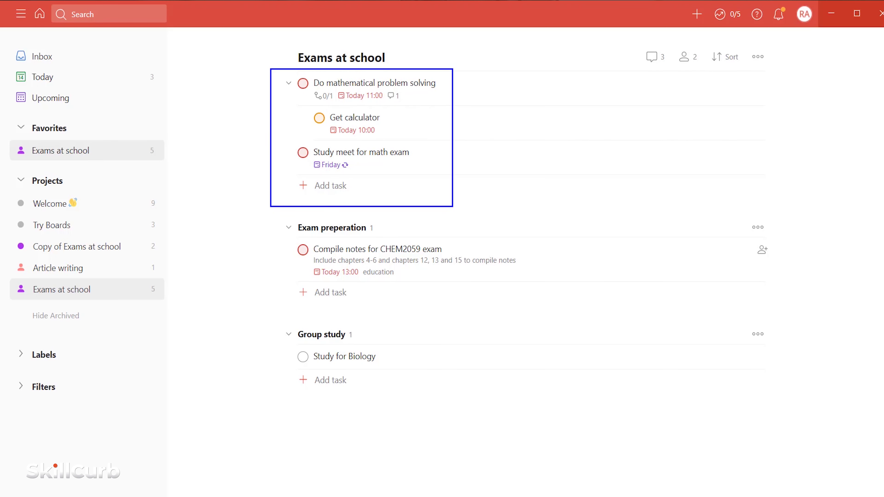
key("Escape")
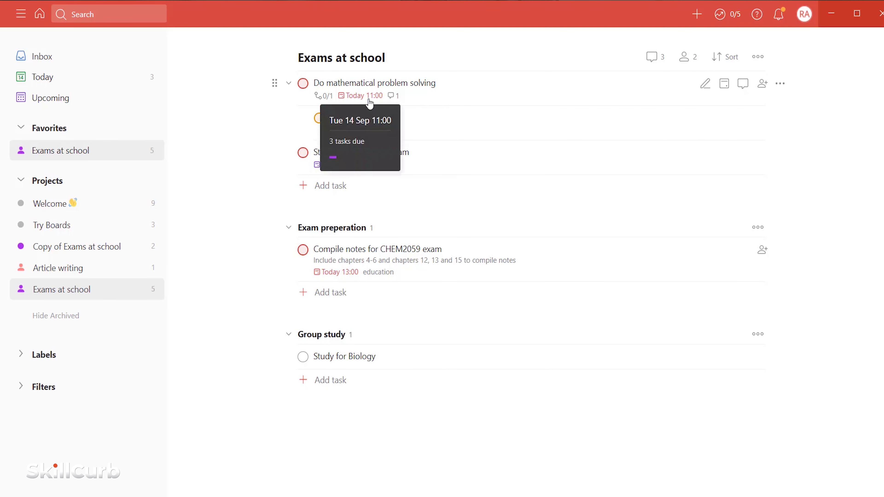
- Check the note comment on Do mathematical problem solving, then close its task details
left_click(393, 96)
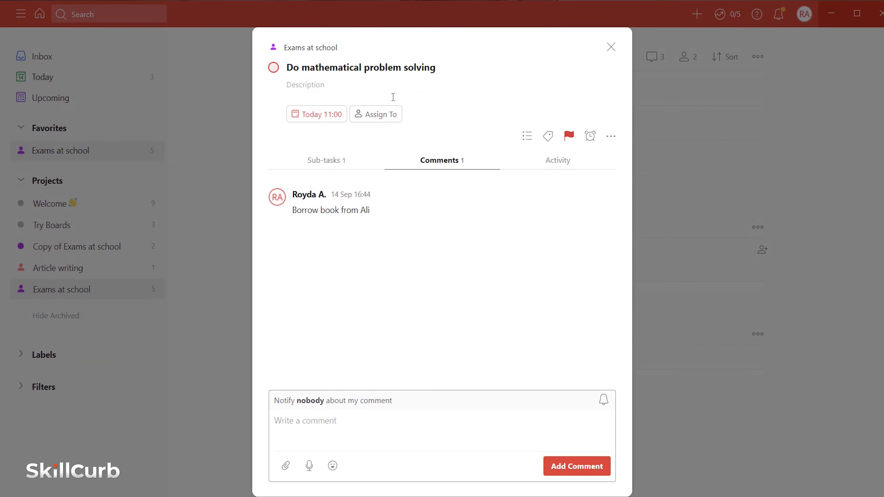
left_click_drag(264, 175, 382, 234)
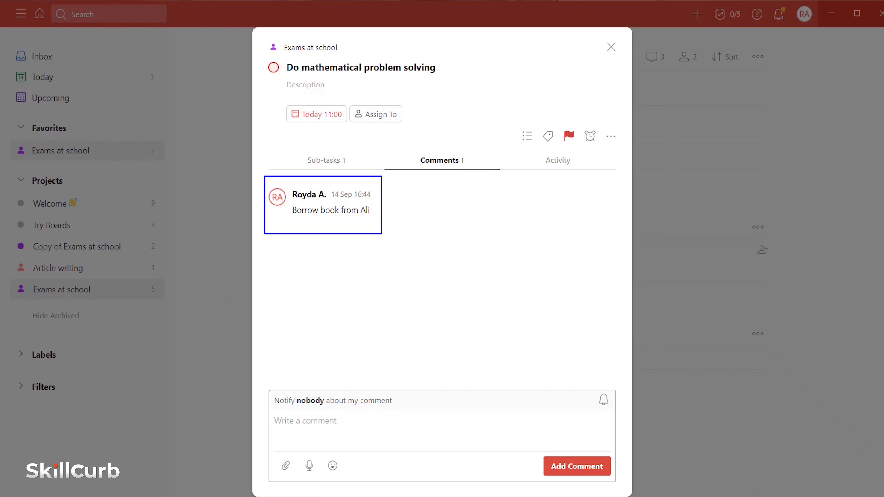
left_click(611, 47)
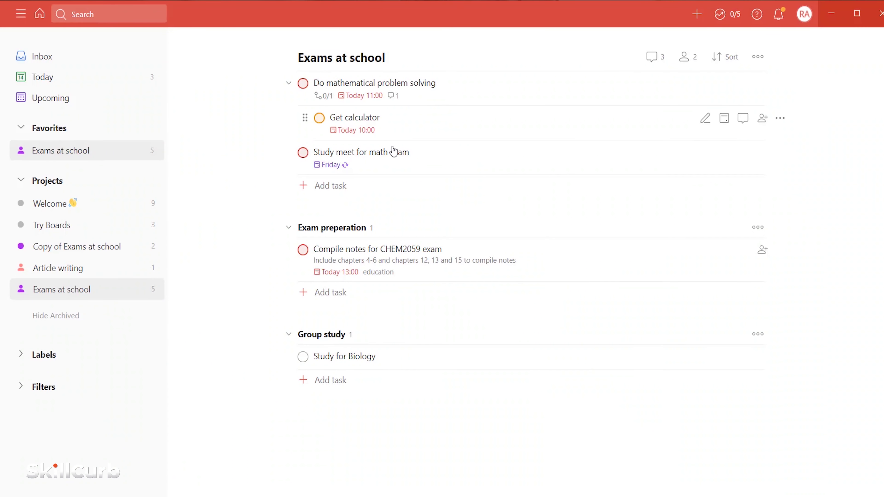
mouse_move(337, 173)
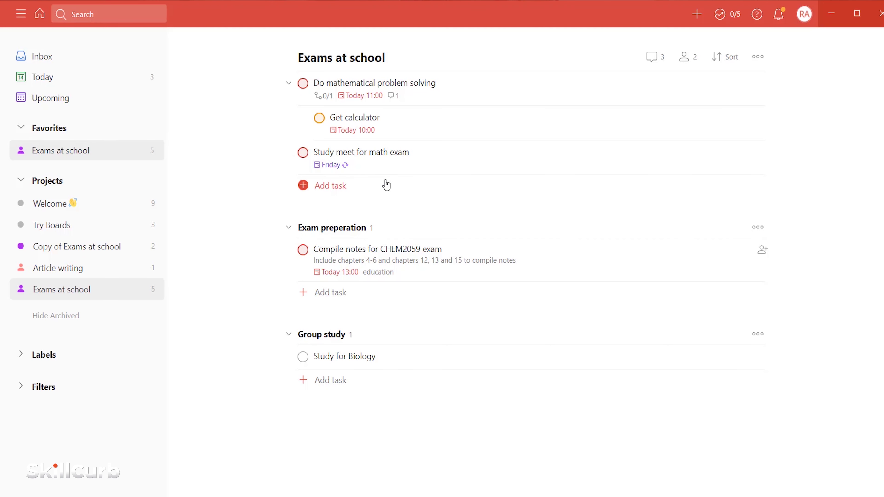
left_click(757, 56)
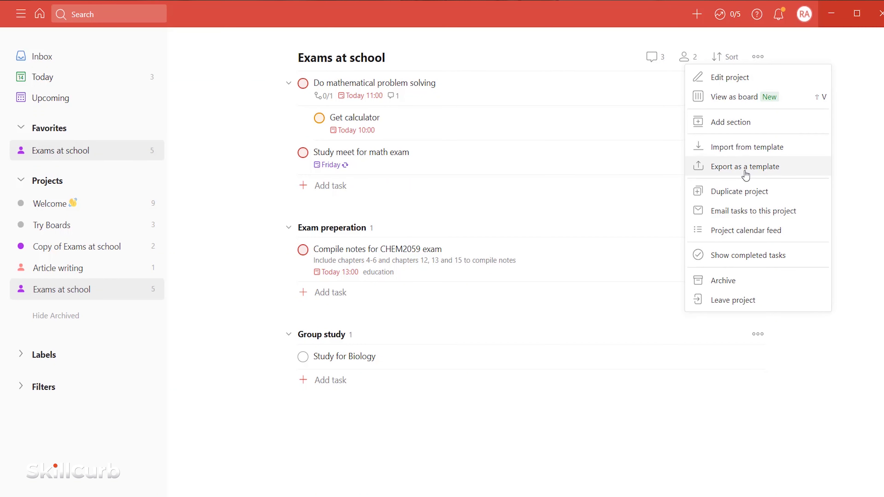
- Review the Export as a template options (CSV file or shareable URL) and close without exporting
left_click(745, 167)
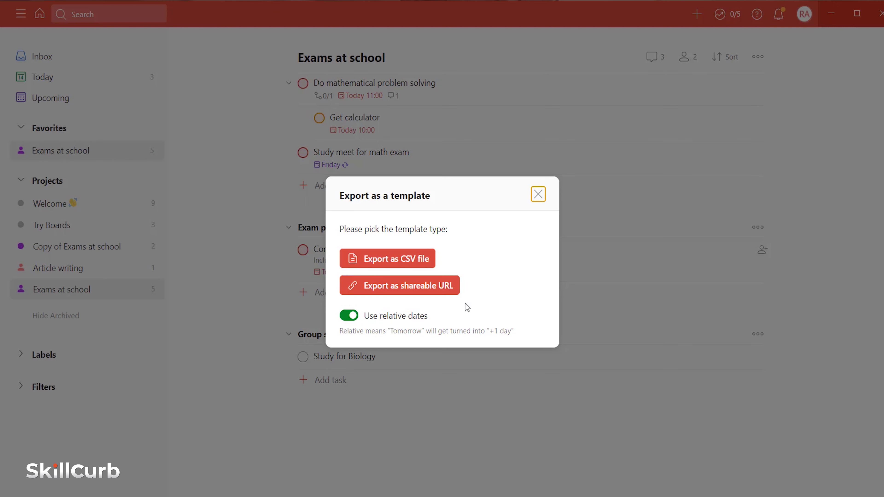
left_click(538, 194)
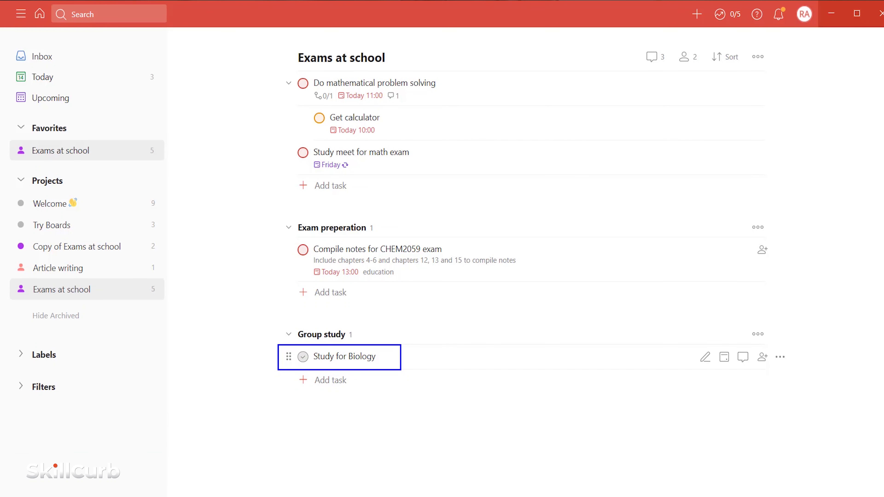
- Check off Study for Biology under Group study
left_click(303, 356)
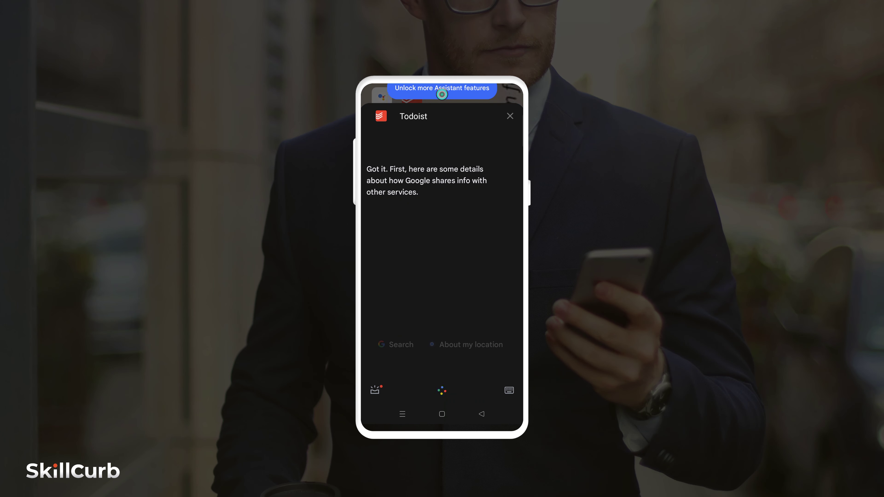
- Link Google Assistant to Todoist by signing in with saved credentials and agreeing to permissions
left_click(488, 198)
left_click(442, 260)
left_click(405, 238)
left_click(442, 293)
left_click(442, 266)
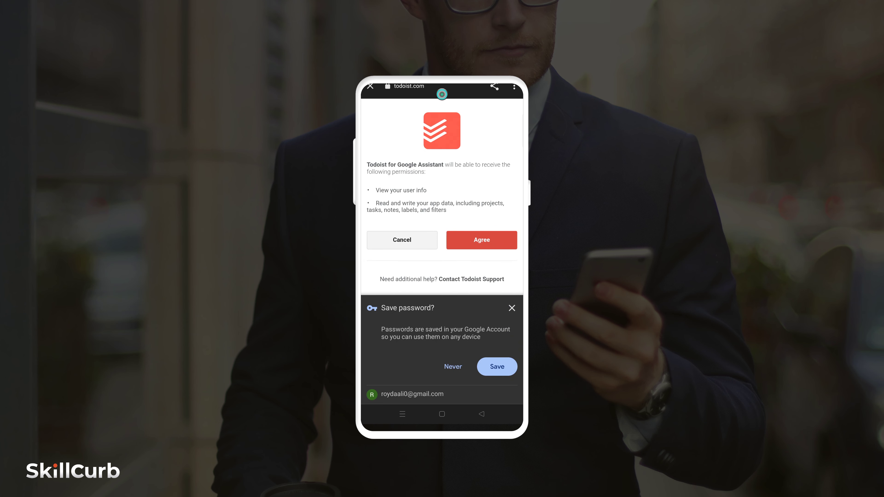
left_click(512, 308)
left_click(482, 240)
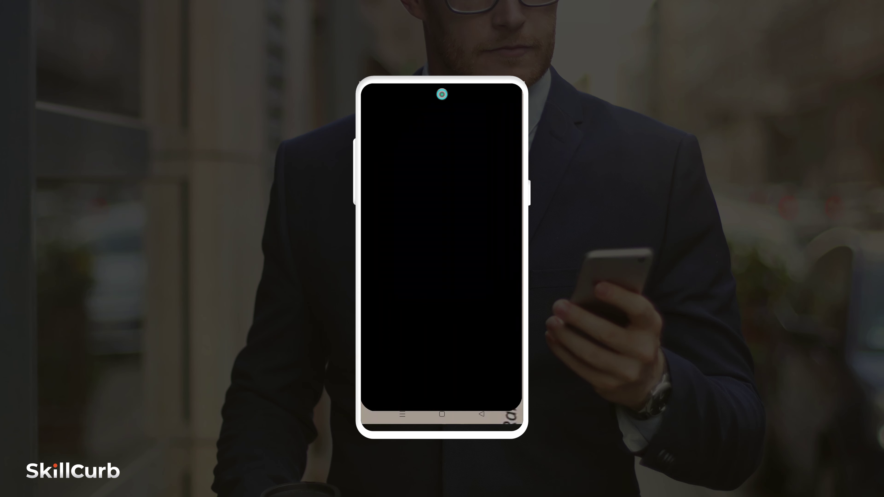
- Open the Todoist Inbox from the projects and views list
left_click(514, 88)
left_click(371, 393)
left_click(371, 392)
left_click(373, 392)
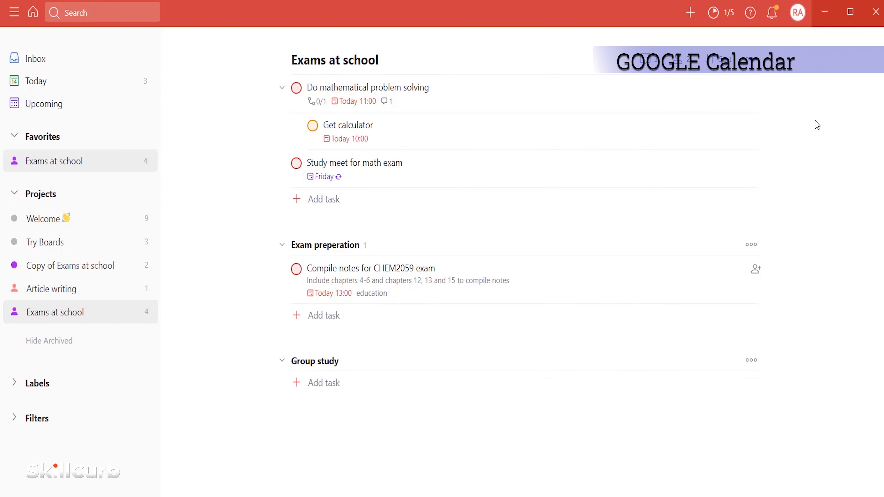
- Open Integrations from the account menu and begin the Google Calendar sign-in
left_click(798, 18)
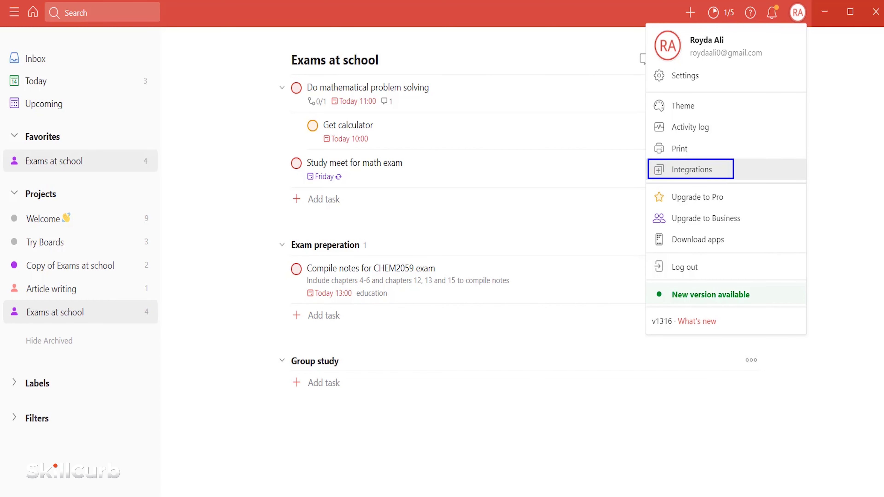
left_click(714, 177)
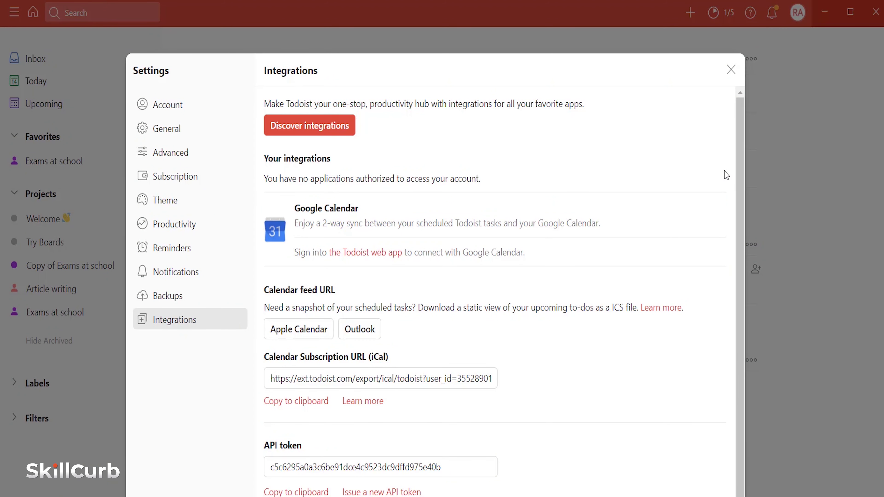
left_click(365, 252)
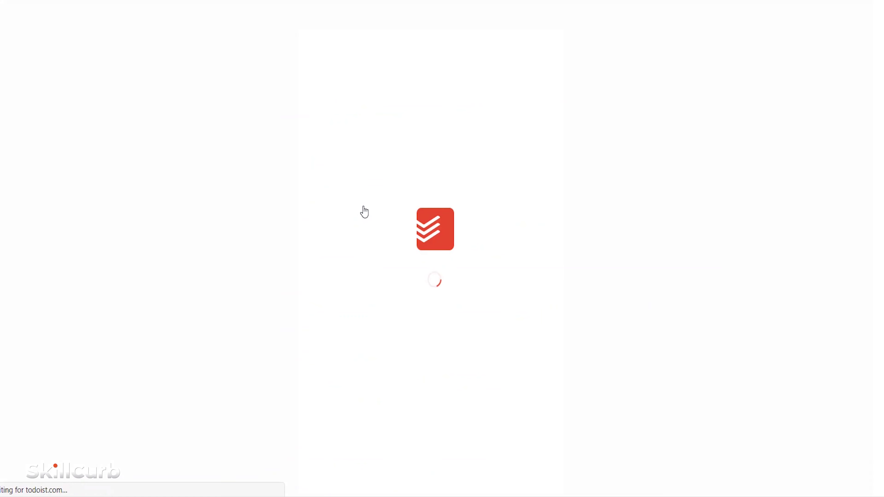
- Sign in to the Todoist web app with the saved account e-mail and password
type("r")
left_click(357, 316)
type("•••••••")
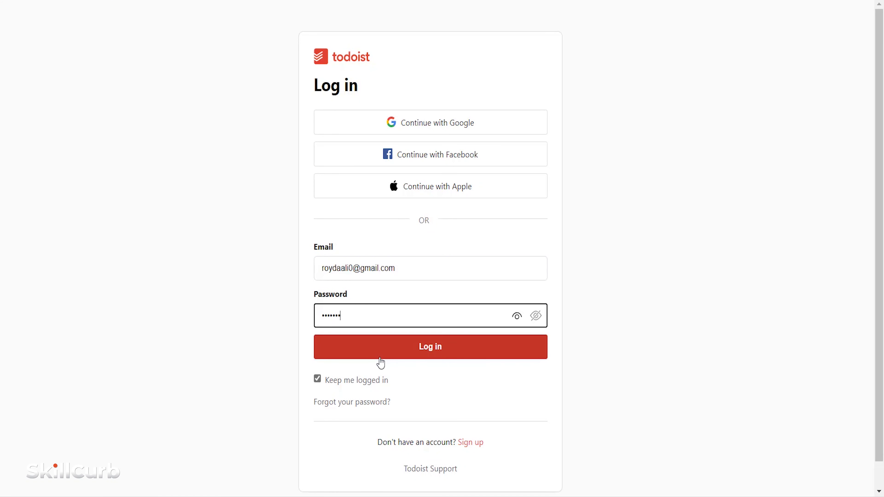
left_click(379, 359)
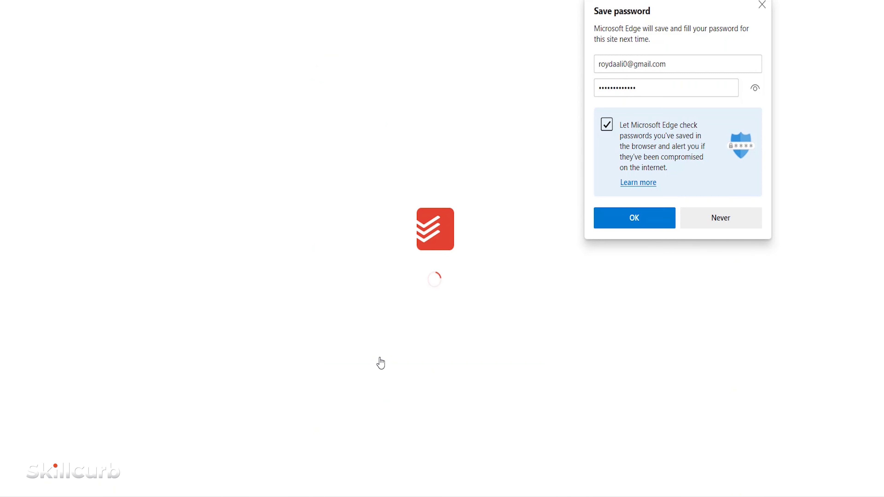
left_click(736, 217)
- Connect Google Calendar, allow access, sync all projects now, and close Settings
left_click(316, 235)
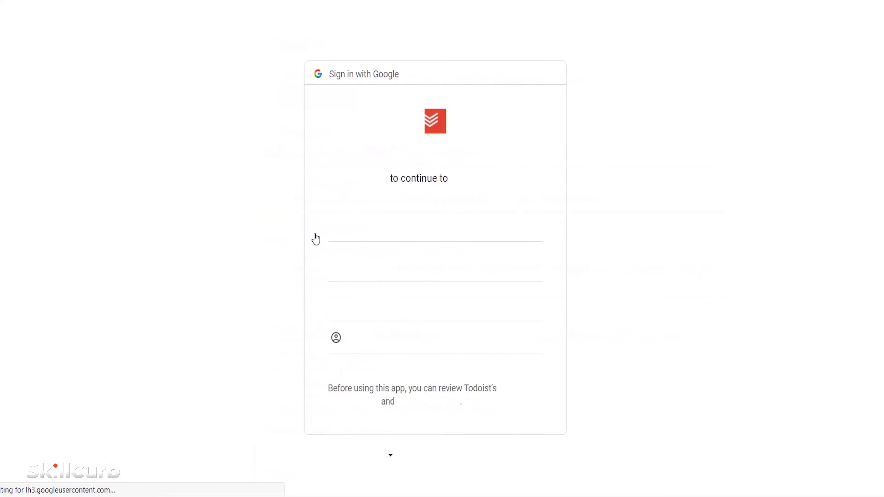
key("Return")
left_click(488, 421)
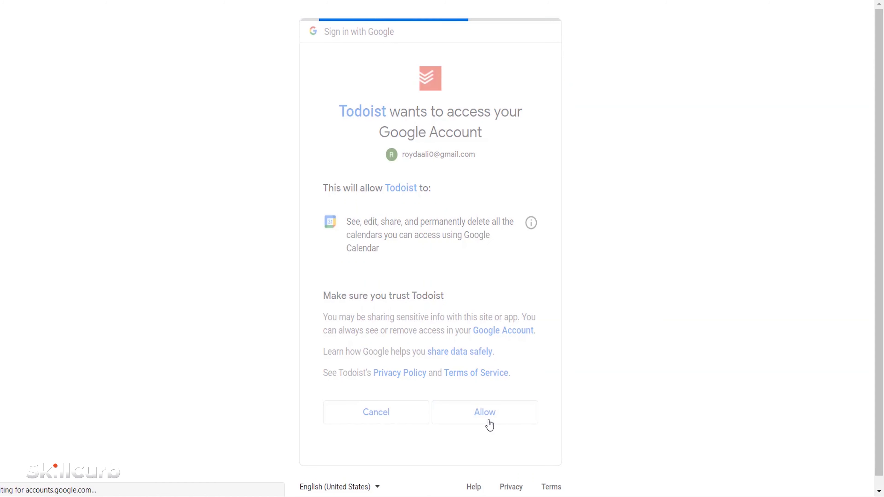
left_click(513, 259)
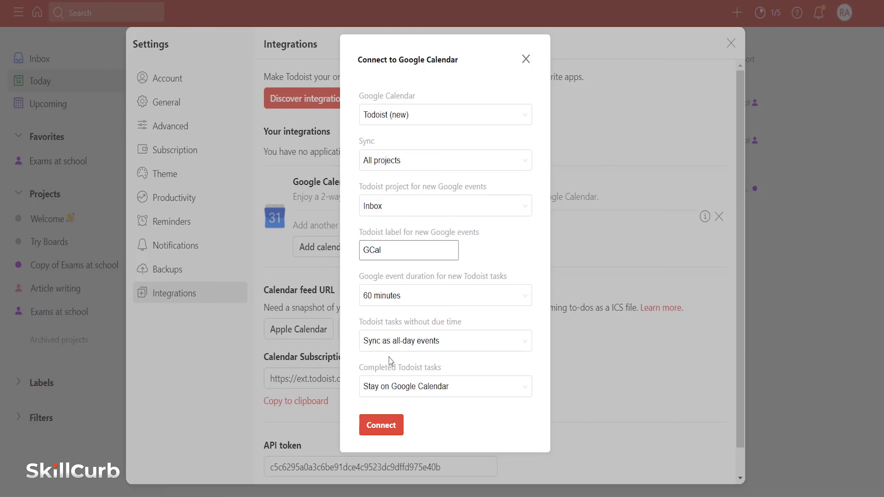
left_click(387, 431)
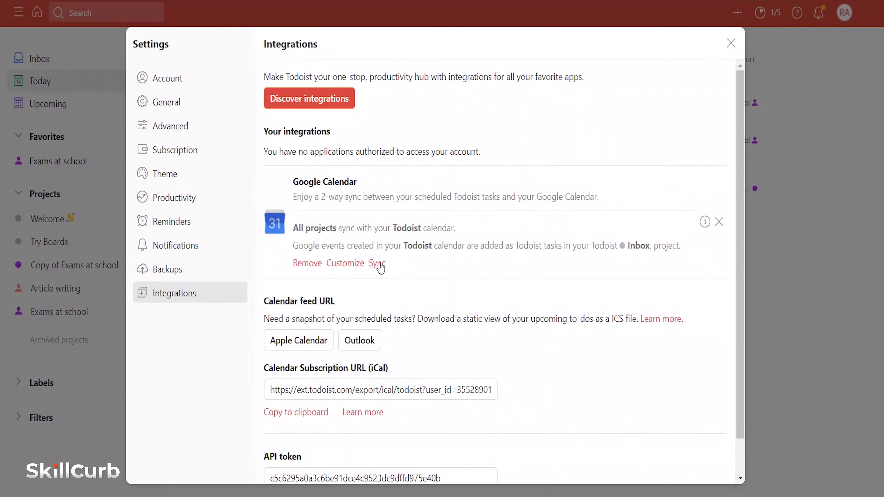
left_click(377, 263)
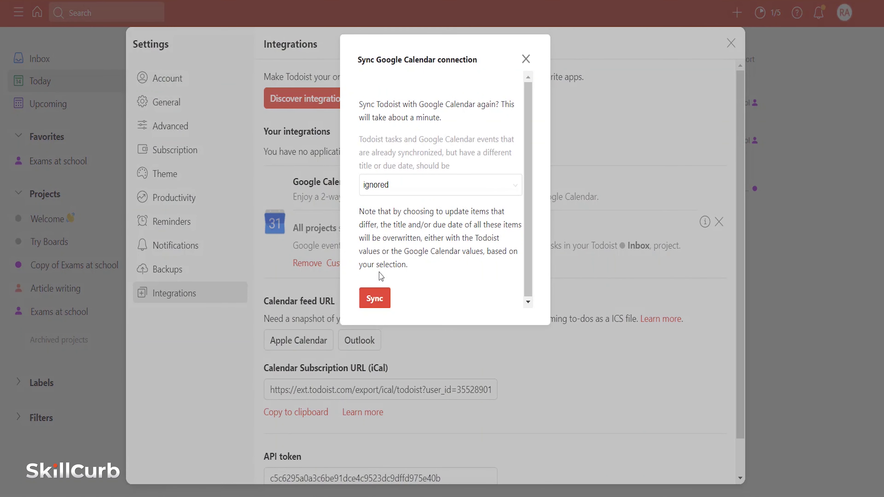
left_click(375, 298)
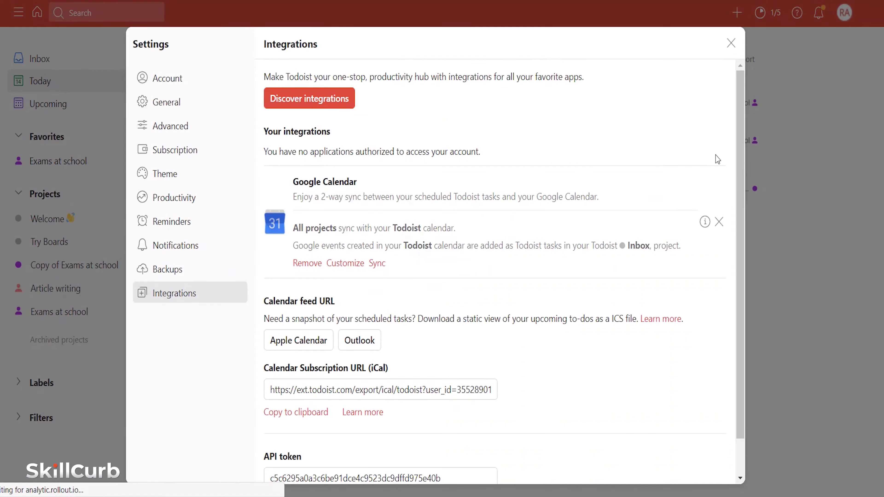
left_click(730, 43)
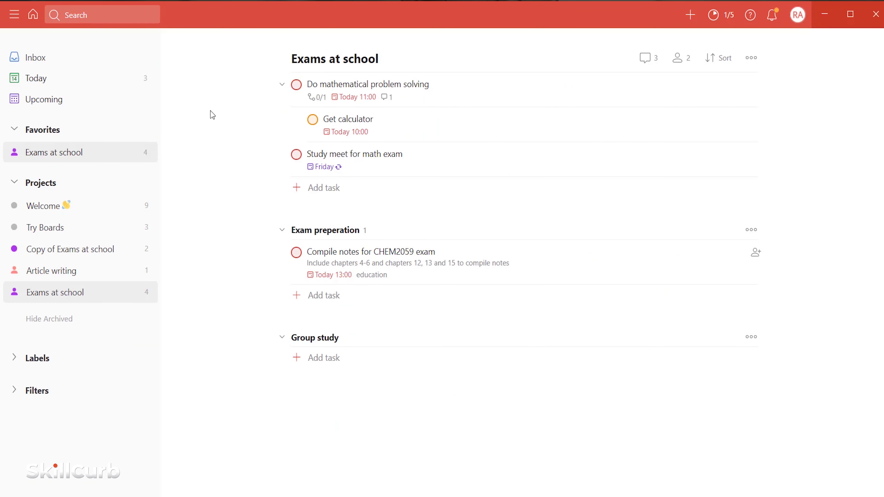
- Review the synced Todoist events in the 12–18 September 2021 week, e.g. Compile notes for CHEM2059 exam
mouse_move(248, 68)
left_mouse_down()
mouse_move(420, 374)
mouse_move(521, 386)
left_mouse_up()
key("Escape")
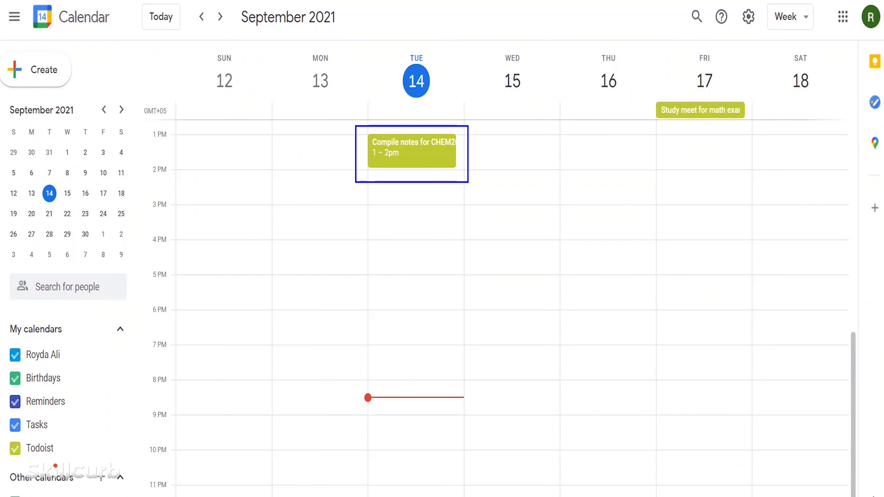
key("Escape")
left_click_drag(853, 381, 852, 278)
mouse_move(359, 237)
left_mouse_down()
mouse_move(452, 438)
mouse_move(463, 414)
left_mouse_up()
key("Escape")
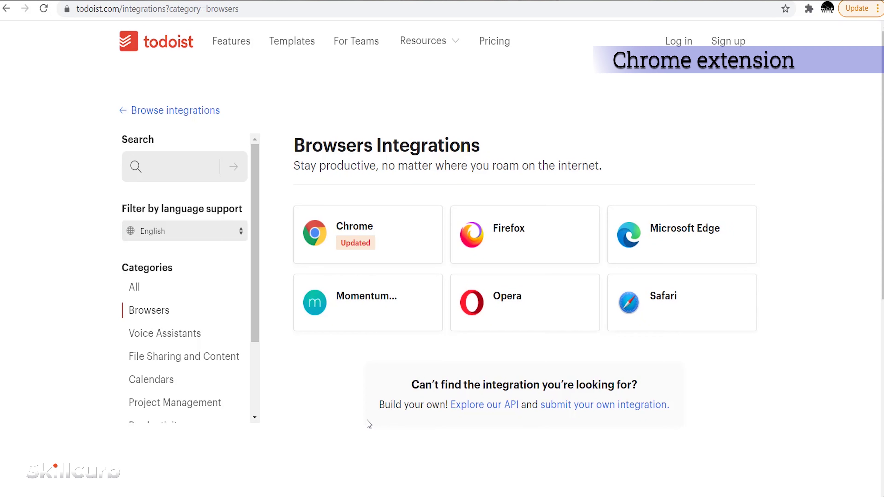
- Install the Todoist for Chrome extension from its Chrome Web Store page and open it
left_click_drag(283, 200, 446, 269)
key("Escape")
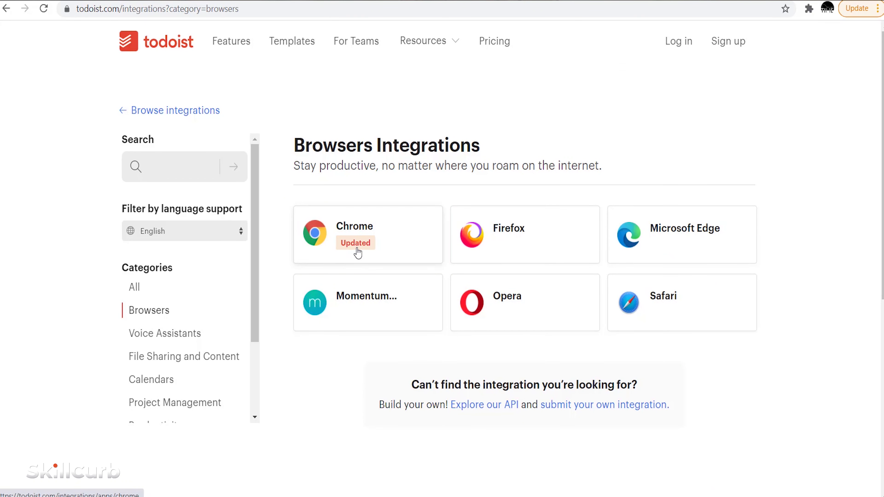
left_click(356, 251)
left_click(374, 258)
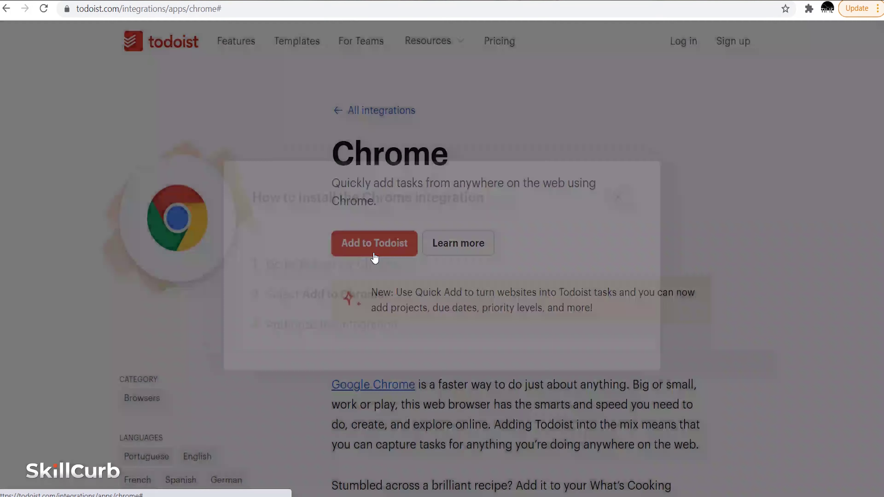
left_click(350, 264)
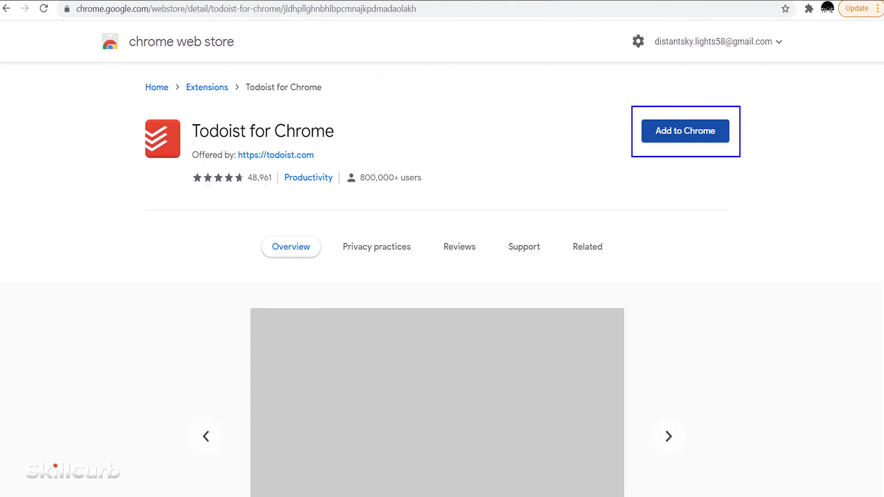
left_click(684, 134)
left_click(462, 155)
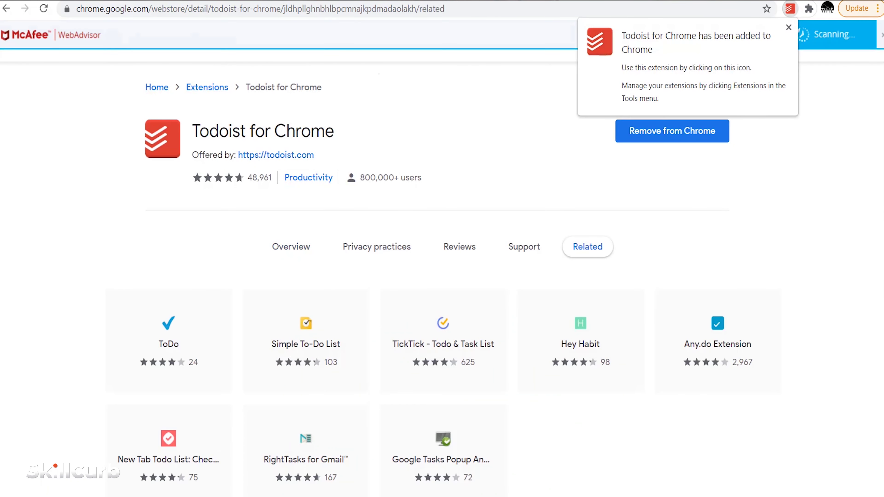
left_click(788, 27)
left_click(809, 9)
left_click(684, 136)
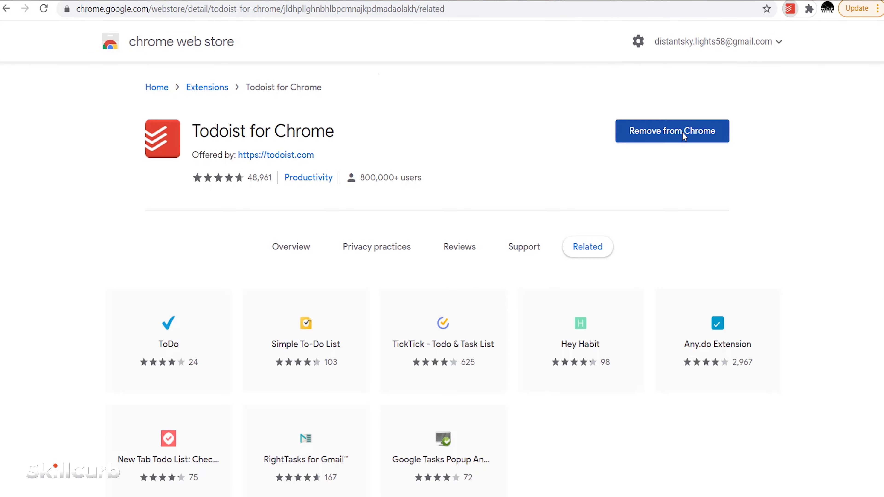
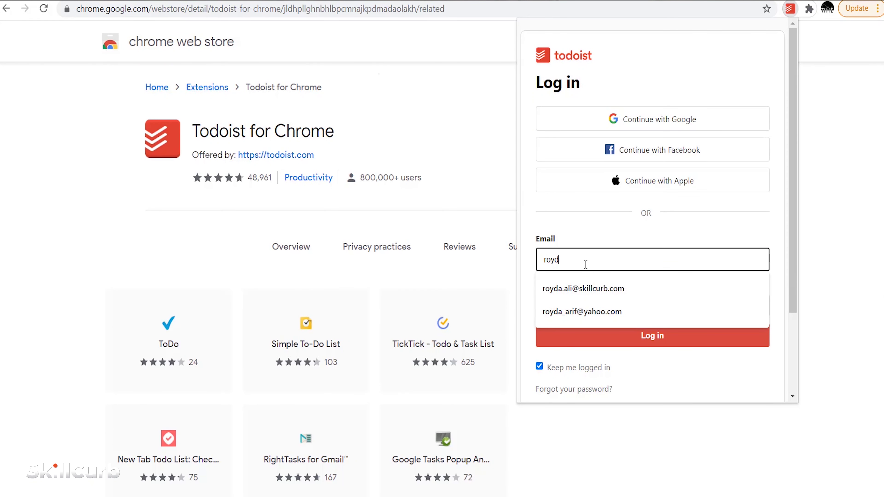
- Log in to the Todoist extension with the account e-mail and password
left_click(585, 311)
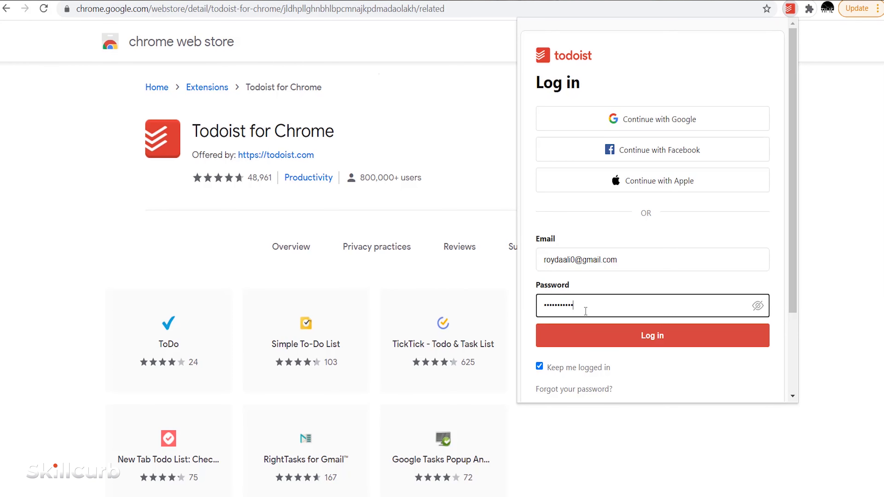
left_click(651, 344)
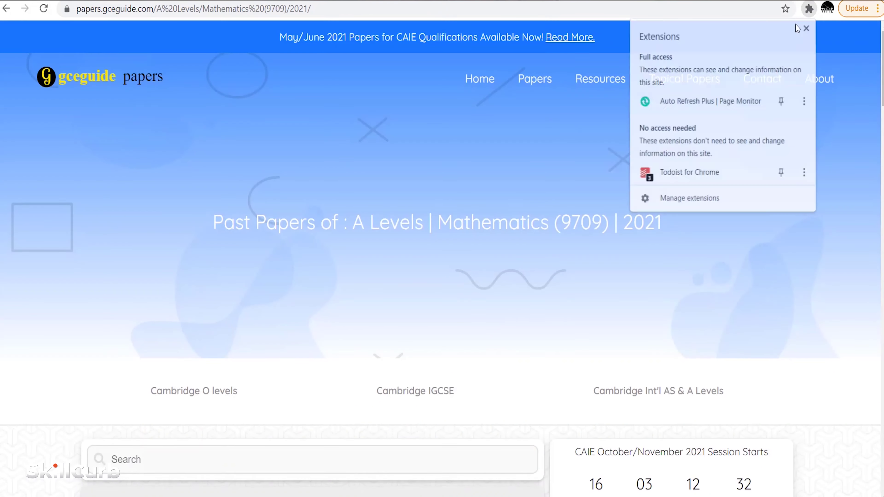
left_click(722, 174)
- Add the past-papers page to Todoist with the description 'Required for detail study of mathematics'
left_click(789, 8)
right_click(393, 206)
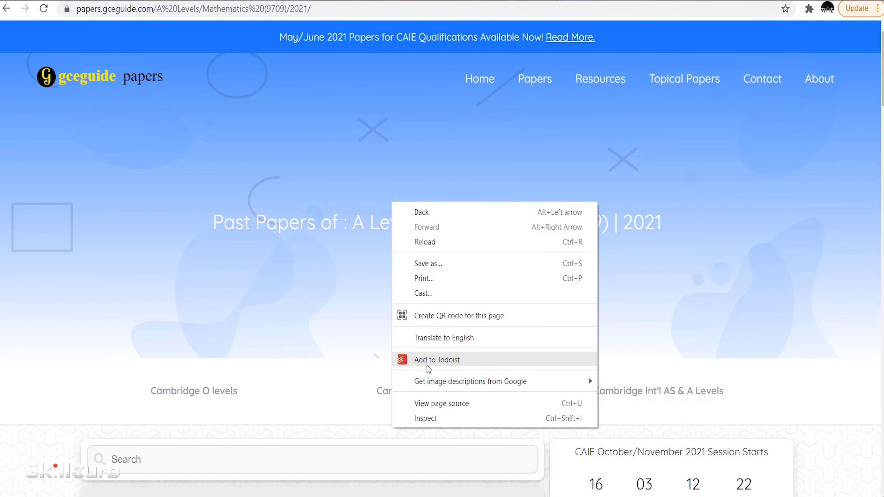
left_click(403, 360)
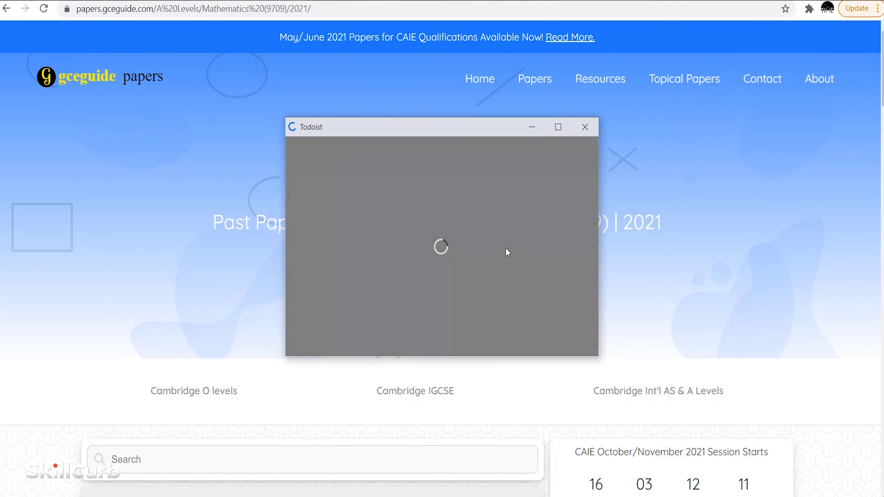
left_click(369, 215)
type("Required for detail study of mathematics")
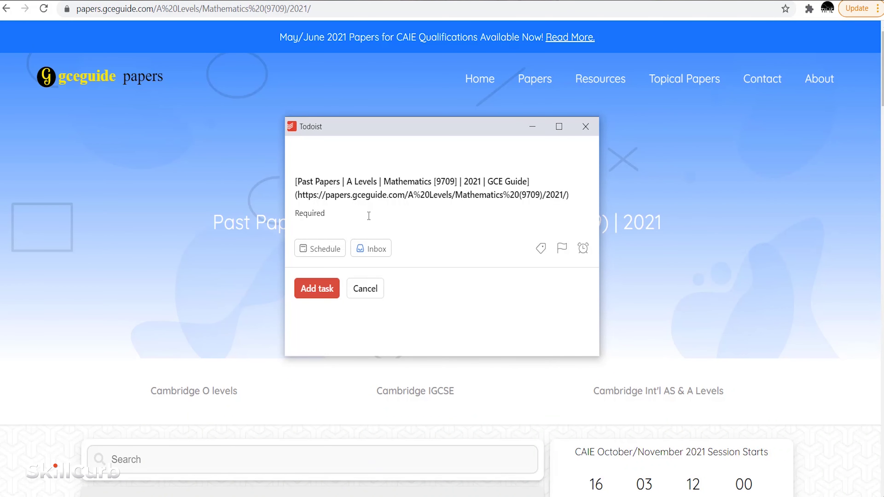
- Schedule the task for Saturday, label it education, set priority 1 and save it
left_click(320, 248)
left_click(448, 306)
left_click(540, 248)
left_click(502, 236)
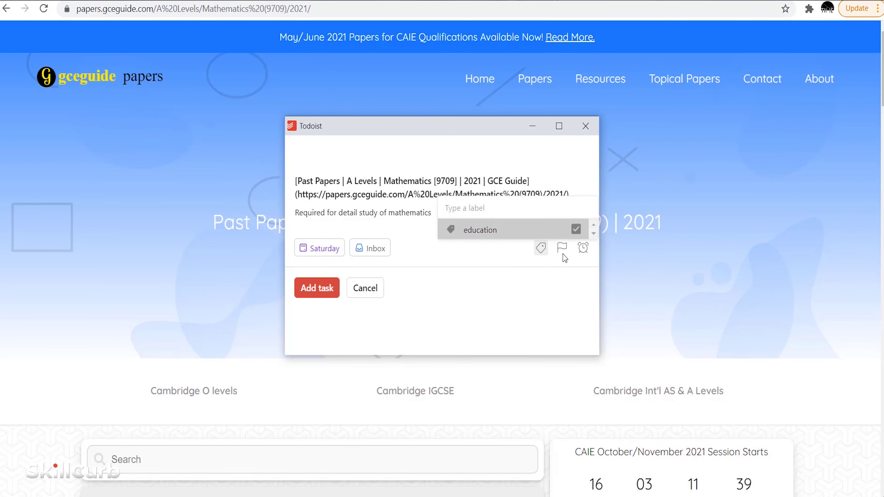
left_click(562, 248)
left_click(464, 180)
left_click(310, 302)
- Check the new task in the Inbox of the Todoist extension
left_click(808, 14)
left_click(724, 183)
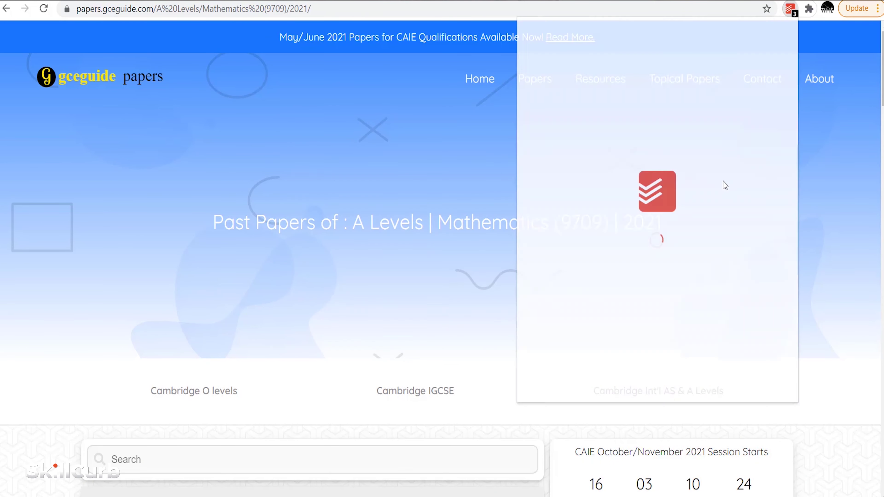
left_click(535, 38)
left_click(574, 70)
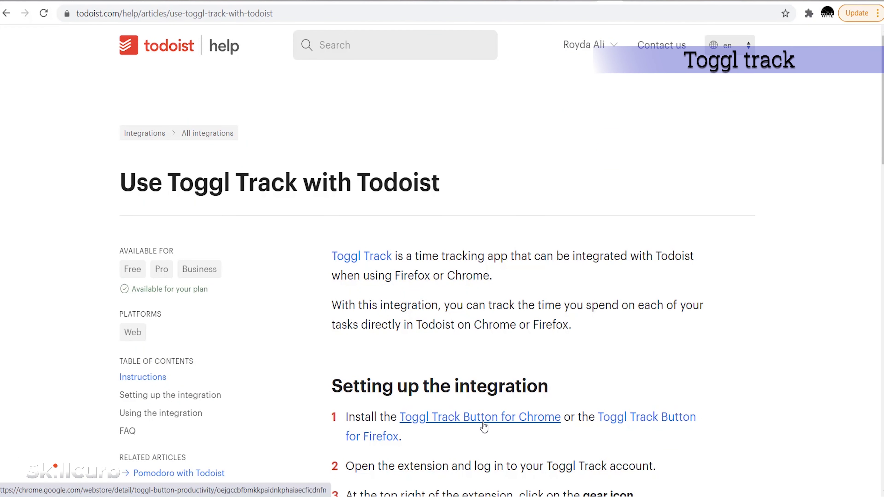
left_click(484, 427)
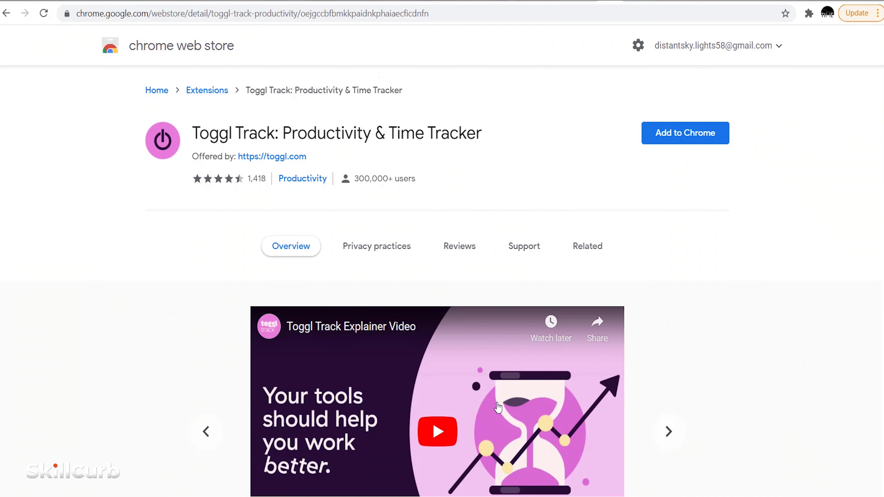
- Switch the Web Store to the other signed-in account and add Toggl Track: Productivity & Time Tracker
left_click(773, 47)
left_click(712, 91)
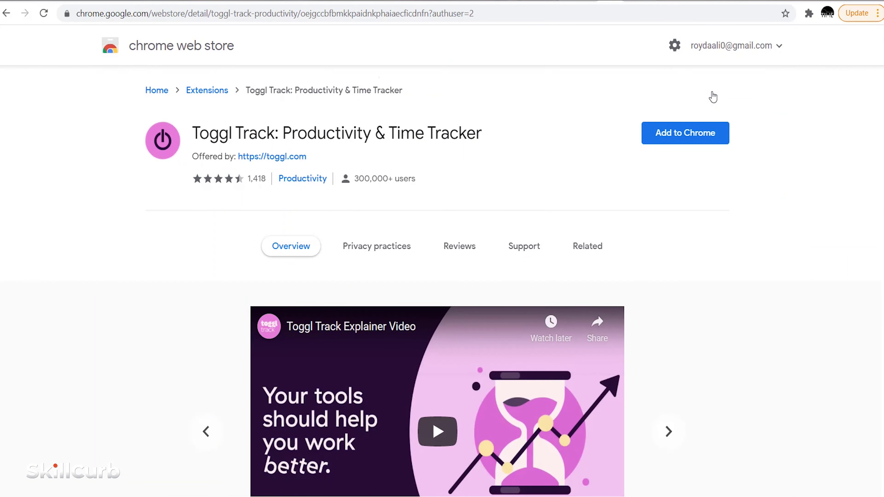
left_click(681, 139)
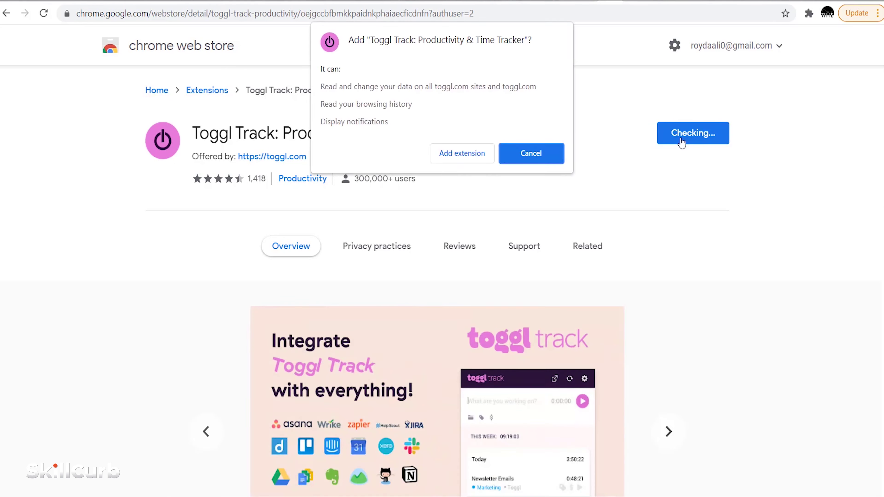
left_click(464, 162)
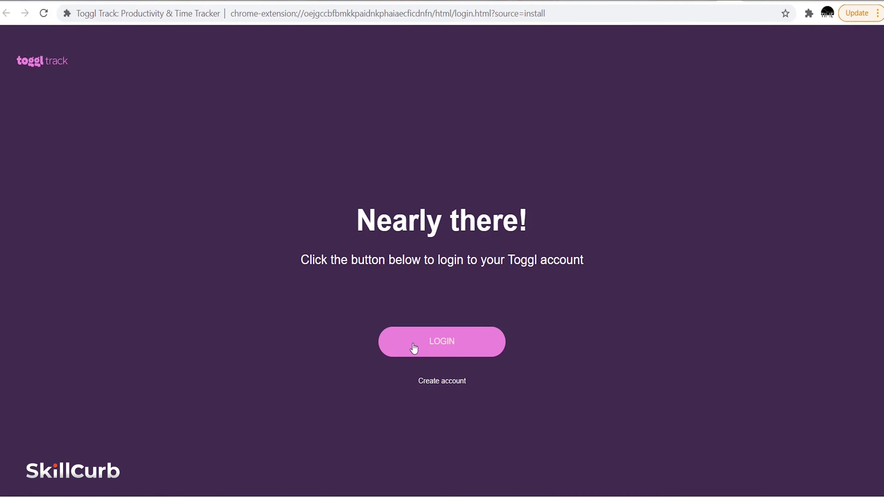
- Log in to Toggl Track with the Google account
left_click(448, 350)
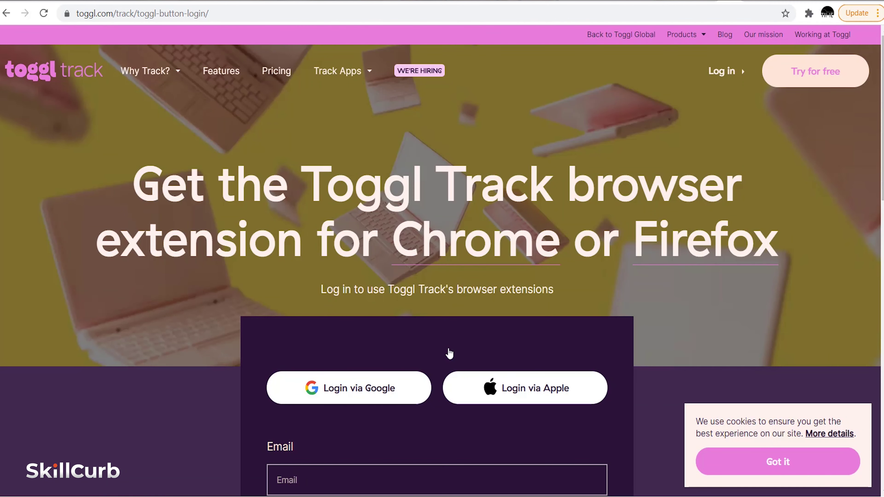
scroll(449, 354, "down", 3)
left_click(349, 262)
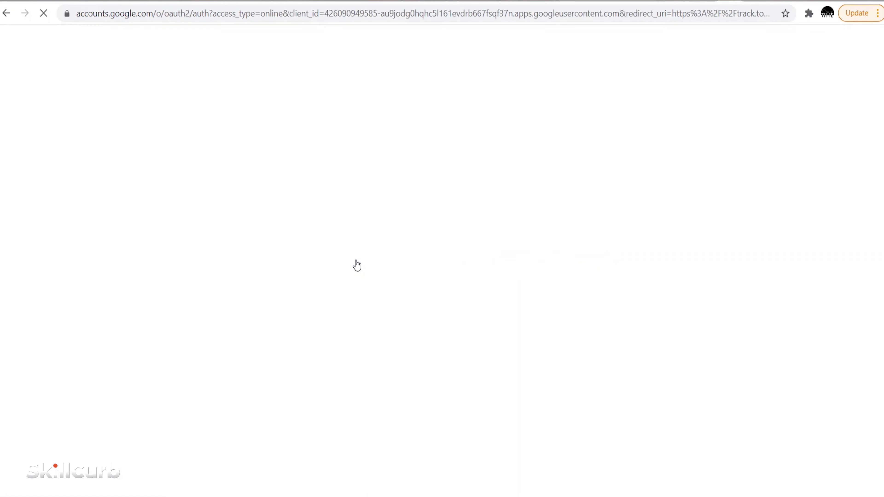
left_click(403, 309)
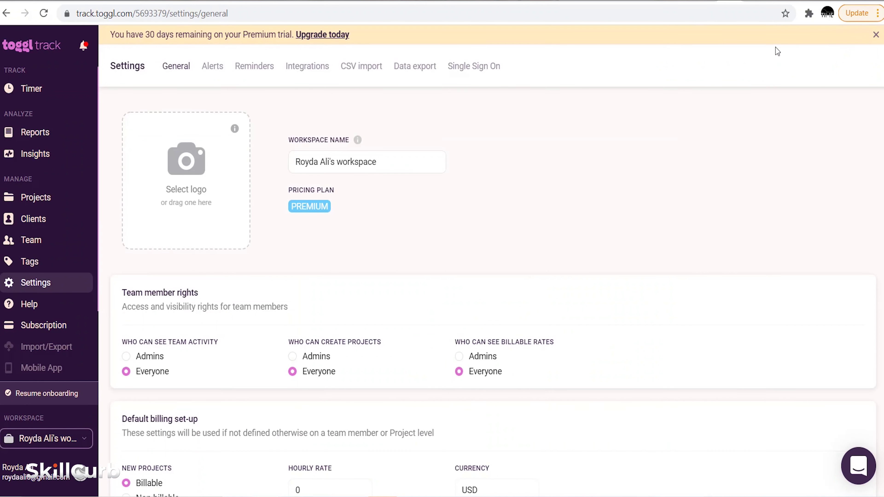
- Open the Toggl Track extension's Options (General settings) page
left_click(809, 13)
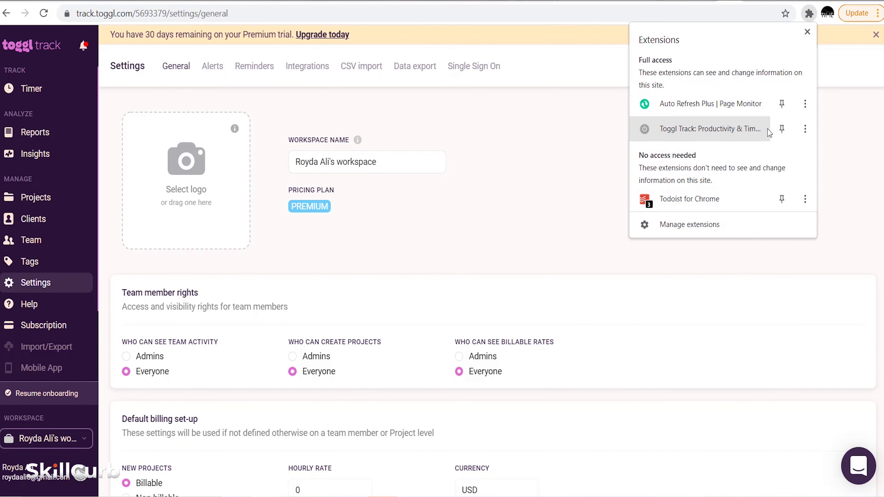
left_click(805, 129)
left_click(773, 190)
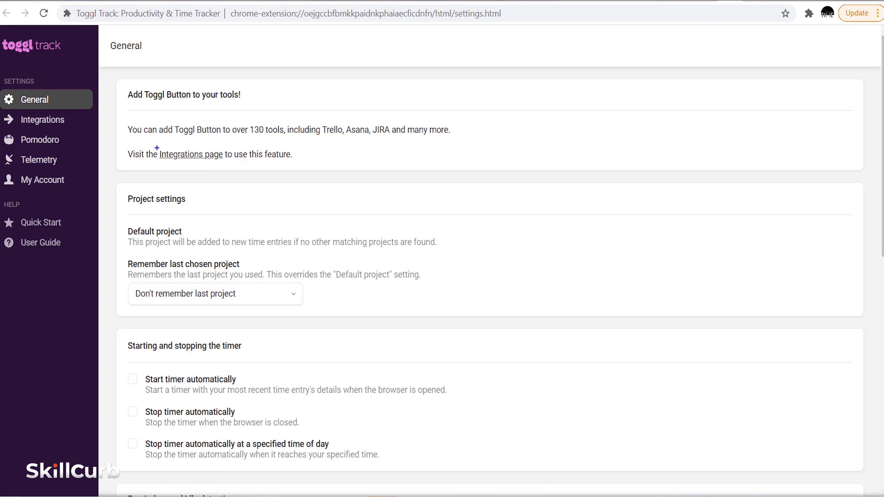
- Enable Toggl Track's 'Todoist - todoist.com' integration and allow it access to todoist.com
left_click_drag(156, 146, 204, 163)
left_click(183, 155)
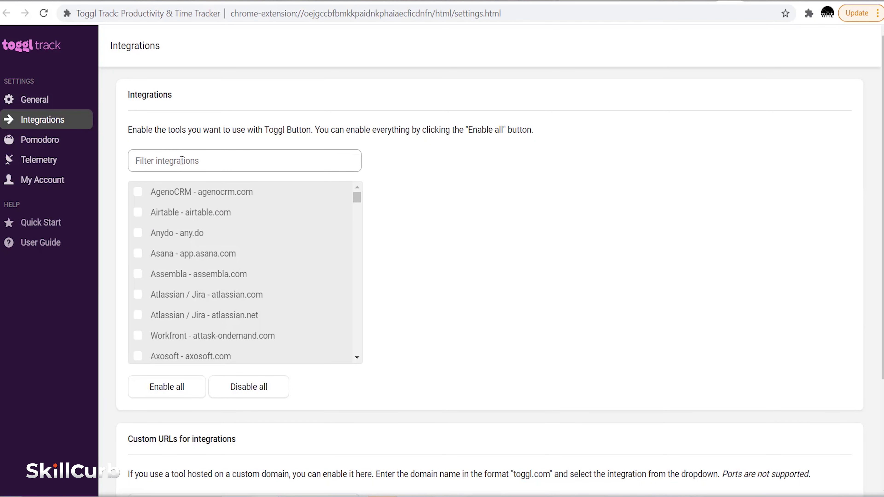
type("todo")
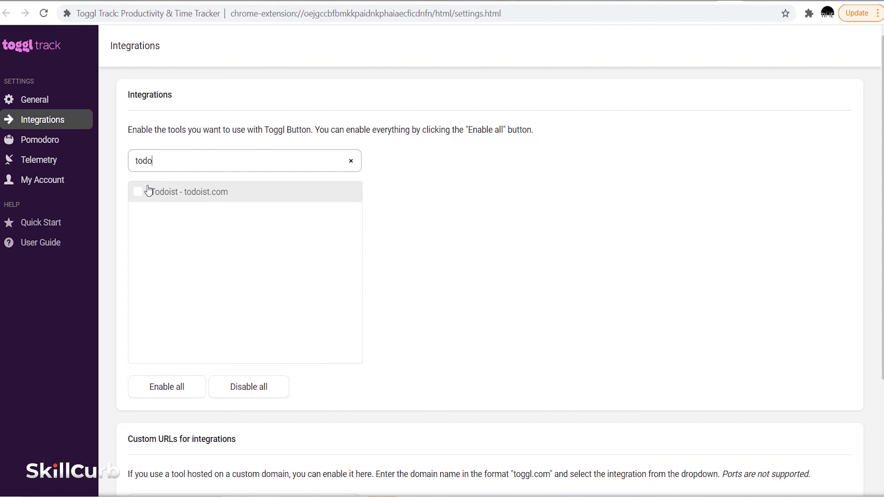
left_click(138, 192)
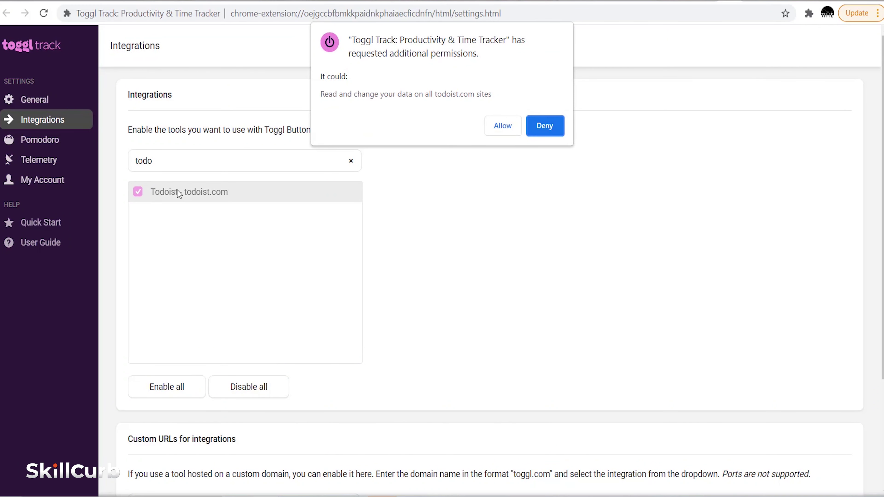
left_click(504, 131)
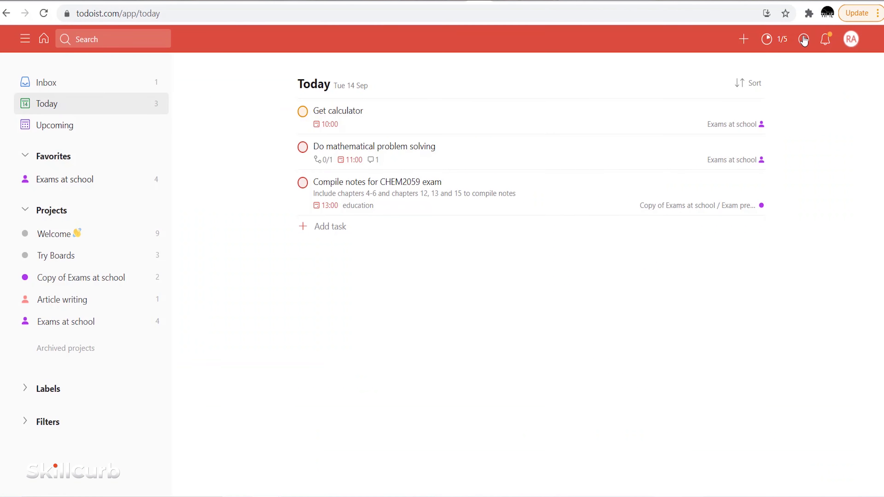
left_click(807, 14)
left_click(700, 154)
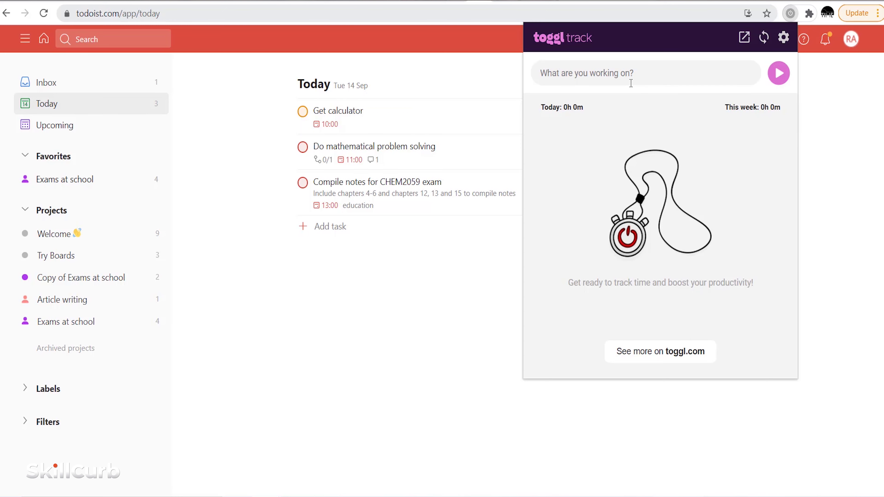
- Log a 12-second Toggl Track entry 'Doing diagrmams study' by starting and stopping the timer
type("Doing ")
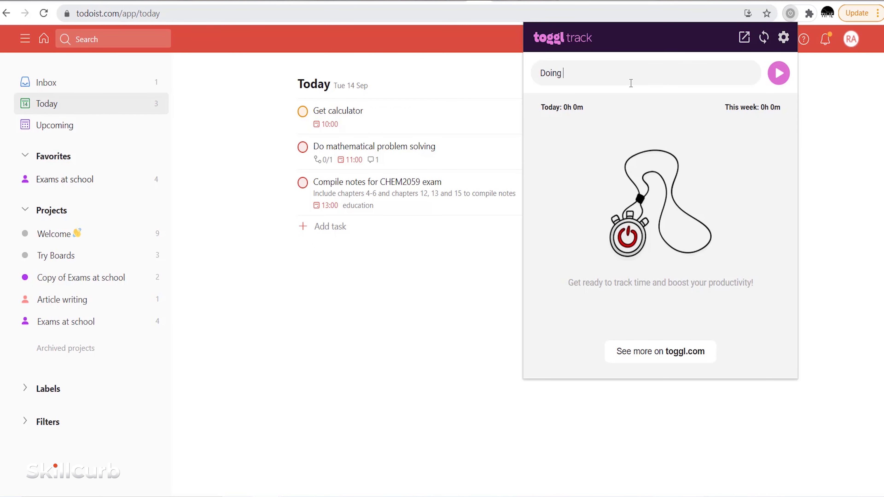
type("diagrmams study for BIOL")
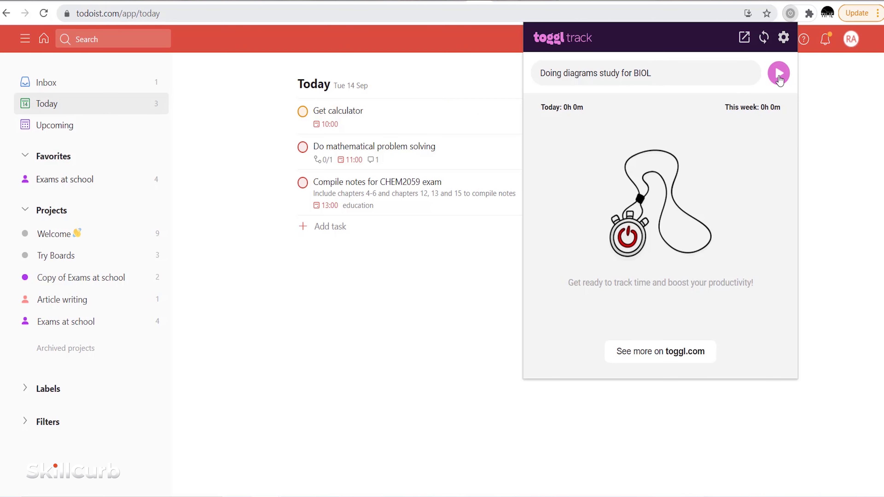
left_click(779, 73)
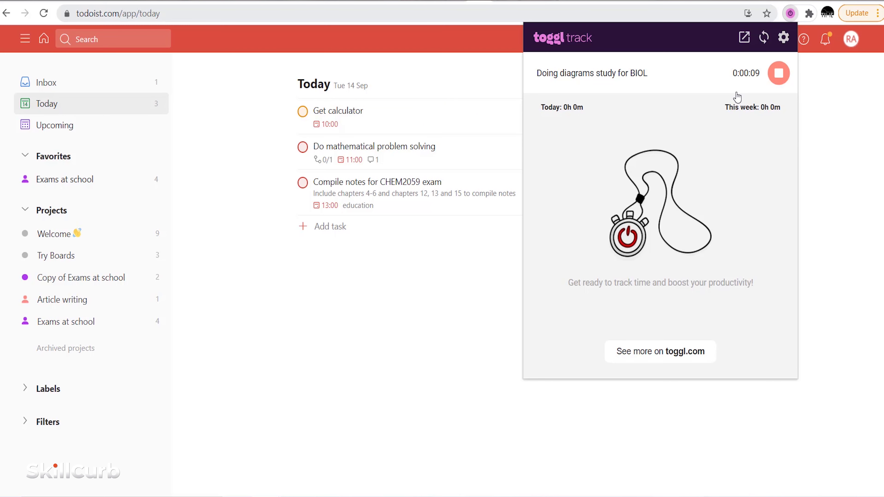
left_click(778, 73)
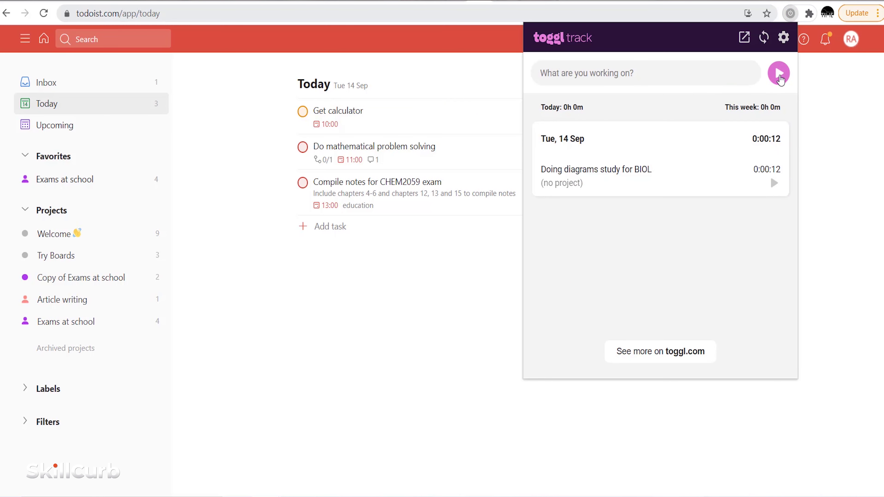
mouse_move(527, 116)
left_mouse_down()
mouse_move(771, 264)
mouse_move(794, 207)
left_mouse_up()
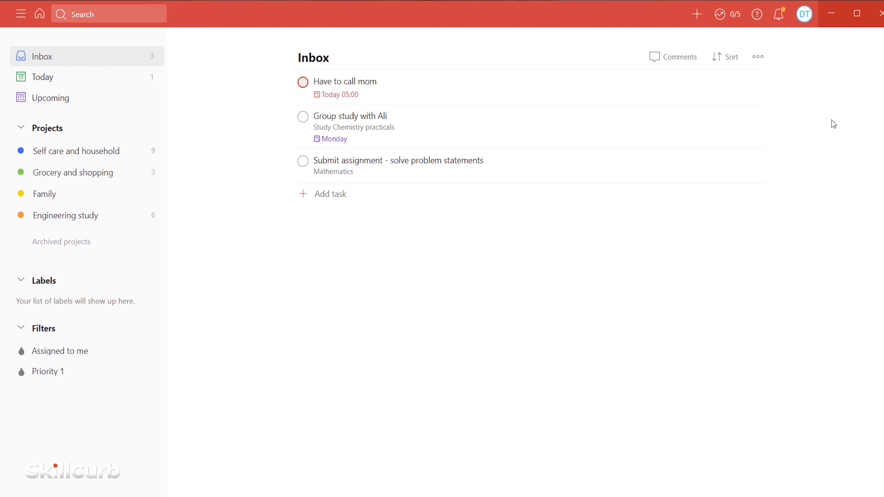
- Add the task 'Return book to the library' to the Inbox and view its details
left_click(696, 15)
type("Re")
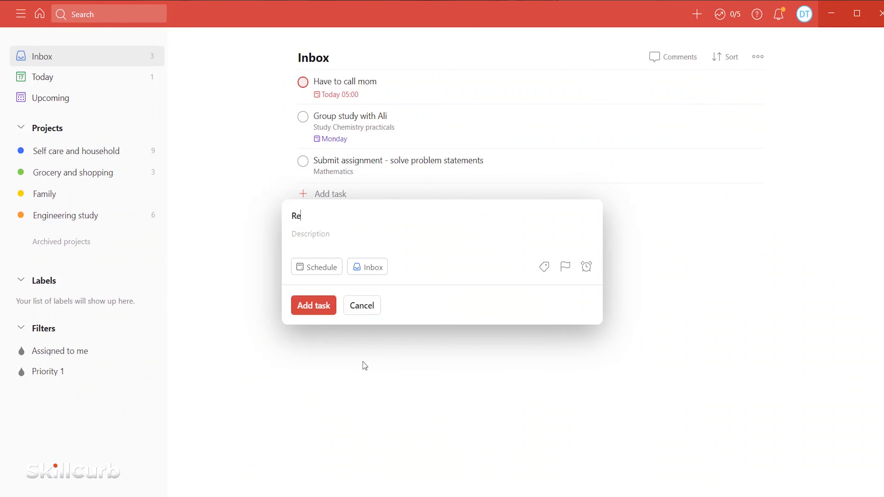
type("turn book to the library")
left_click(320, 306)
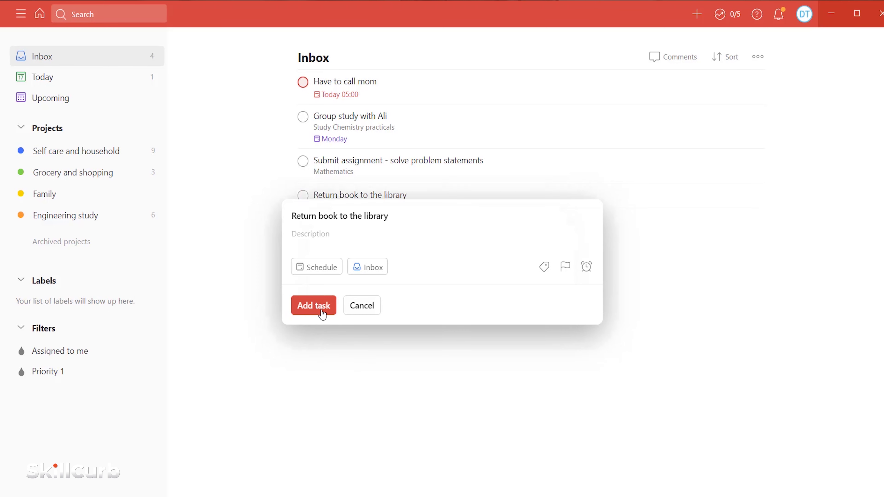
left_click(370, 196)
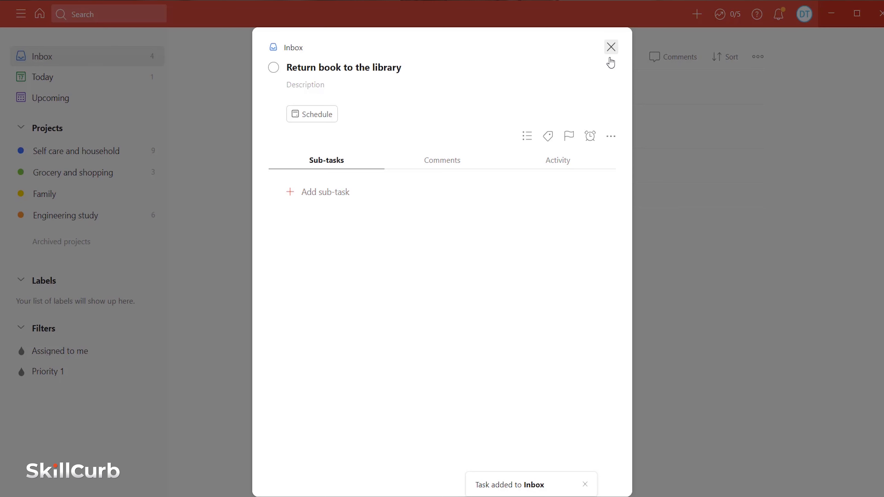
left_click(613, 51)
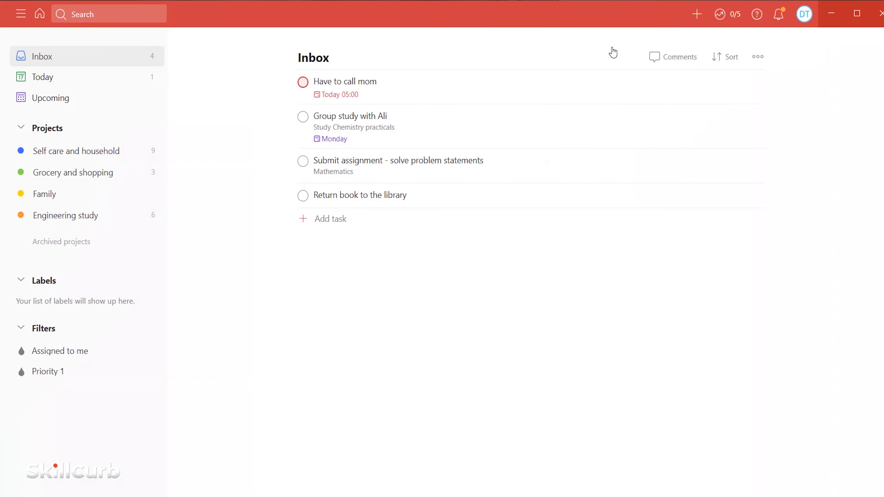
- Add 'Gather notes and write research chapter on FYP' under LADE in Engineering study, due Wednesday 22 Sep
left_click(84, 217)
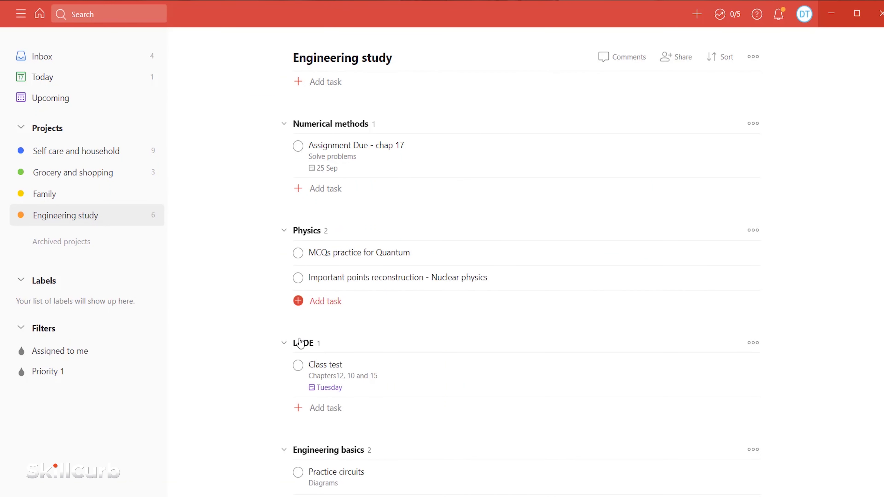
left_click(299, 408)
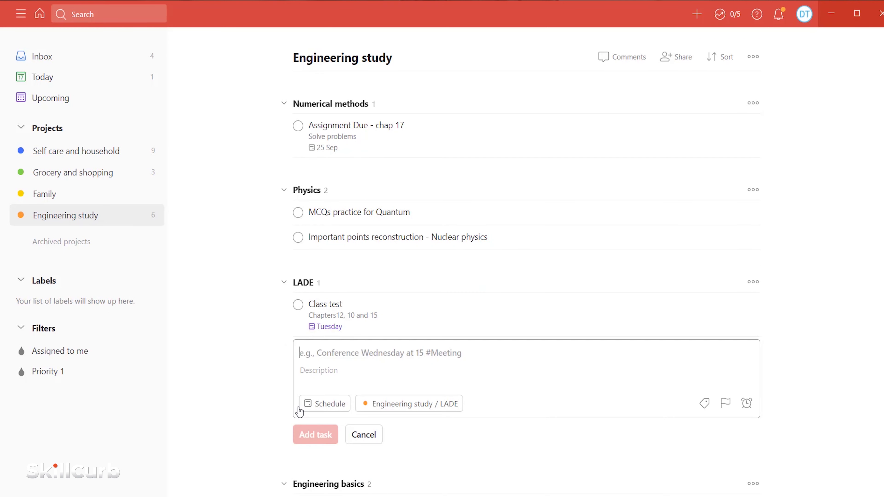
type("Gather notes and")
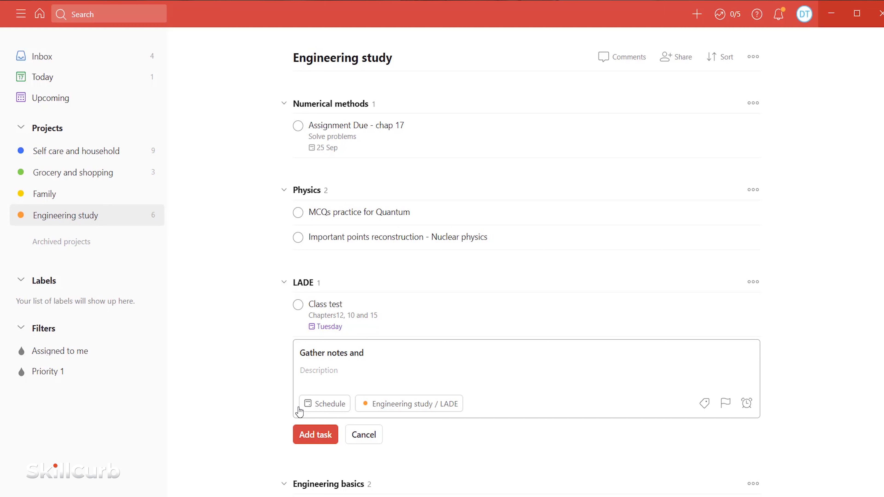
type(" write research chapter on FYP")
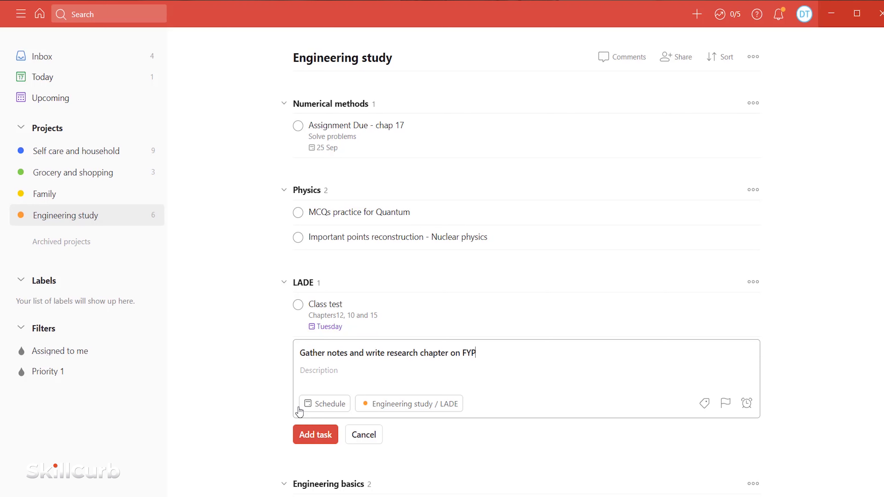
left_click(308, 407)
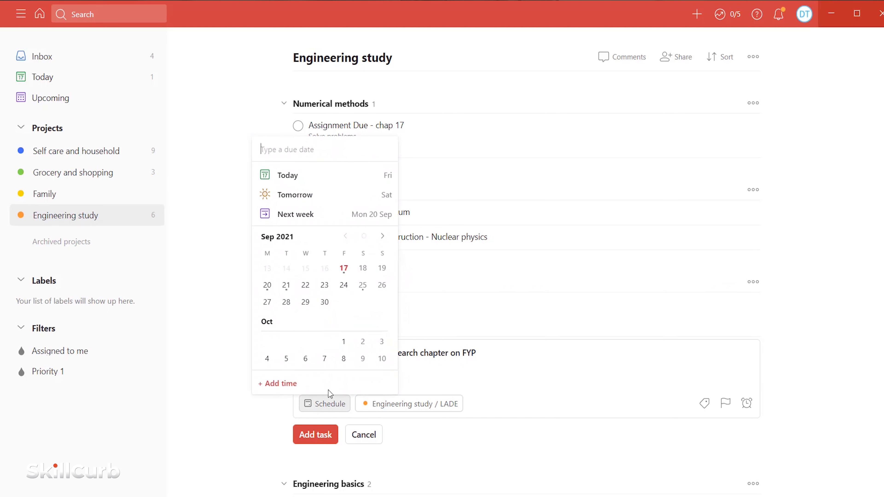
left_click(306, 285)
left_click(320, 435)
left_click(675, 57)
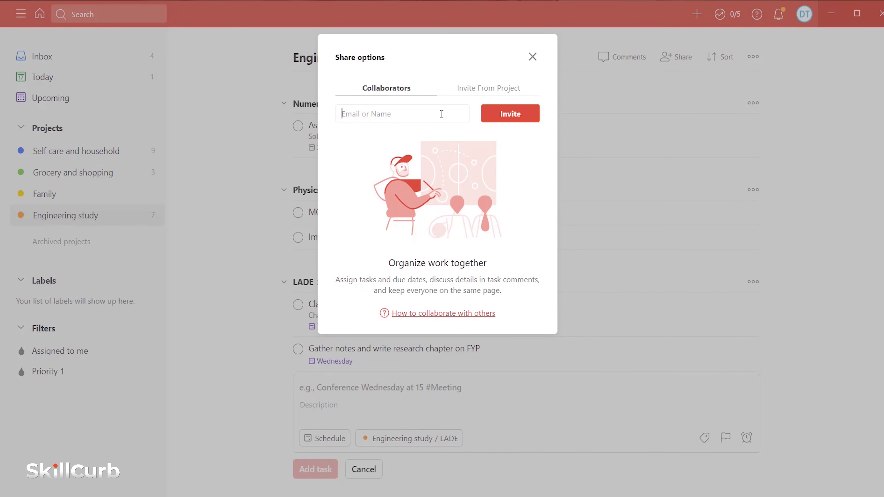
- Invite a collaborator by e-mail to the Engineering study project
left_click(526, 115)
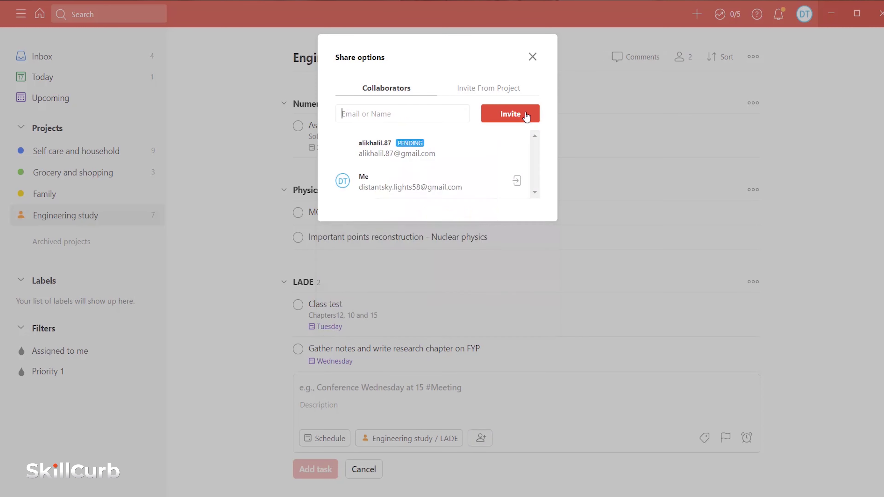
left_click(532, 57)
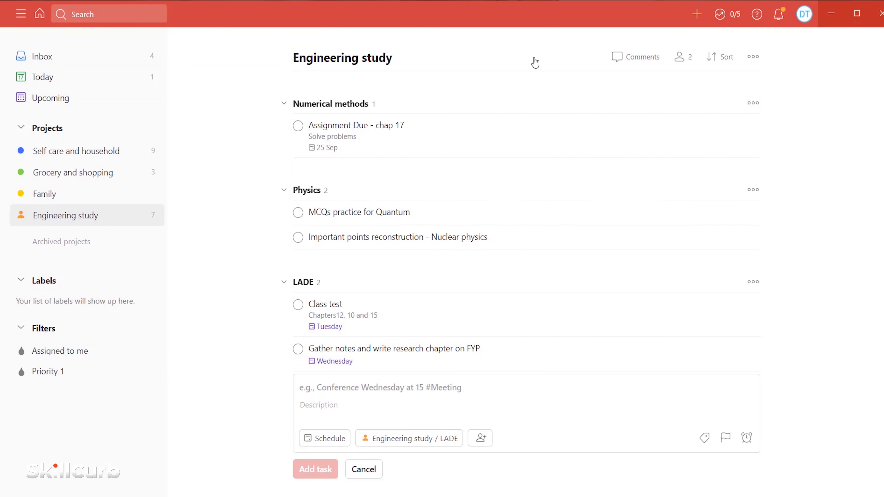
- Complete 'Have to call mom' in Today and review the daily productivity (karma) summary
left_click(69, 77)
left_click(302, 84)
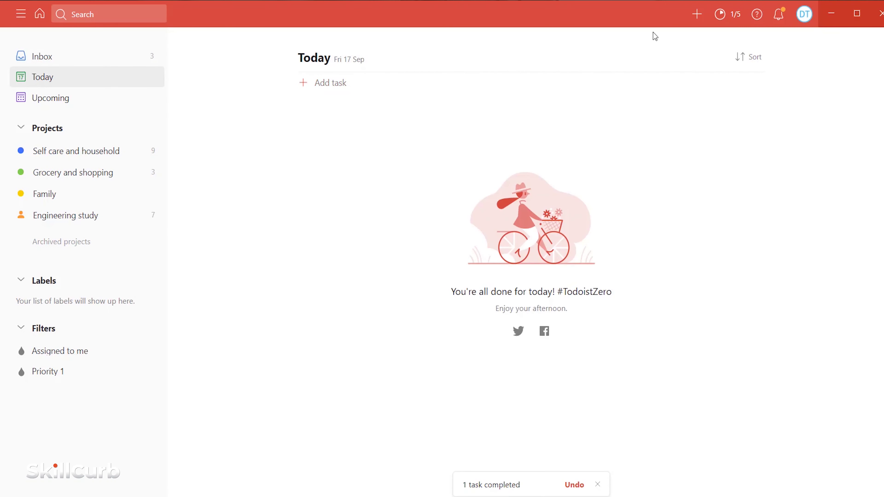
left_click(731, 18)
left_click_drag(608, 51, 669, 67)
mouse_move(649, 99)
left_mouse_down()
mouse_move(760, 164)
mouse_move(738, 171)
left_mouse_up()
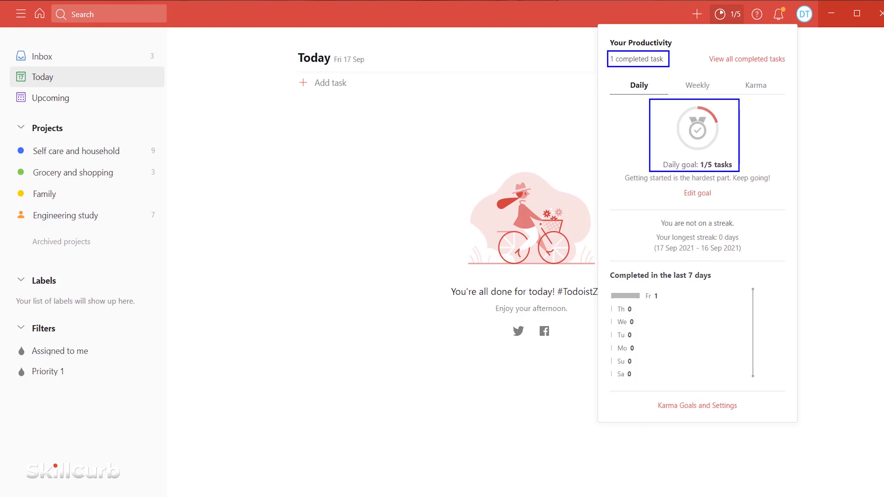
left_click(836, 324)
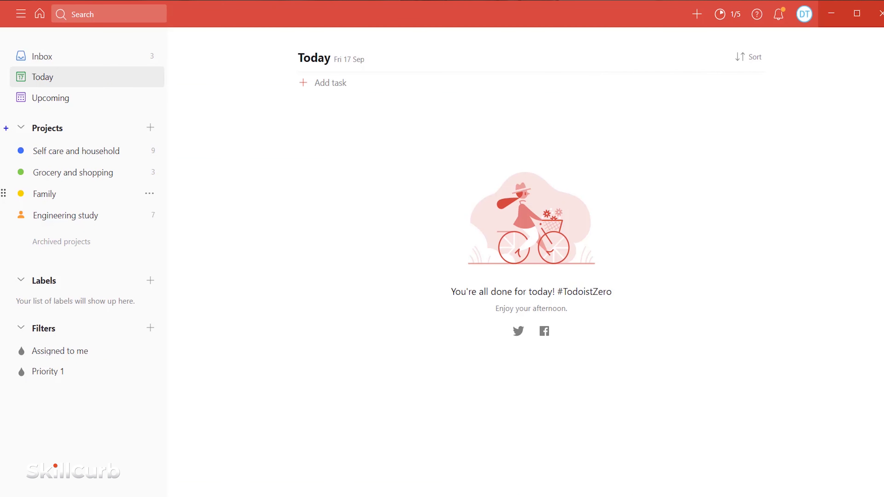
mouse_move(6, 119)
left_mouse_down()
mouse_move(61, 170)
mouse_move(161, 228)
left_mouse_up()
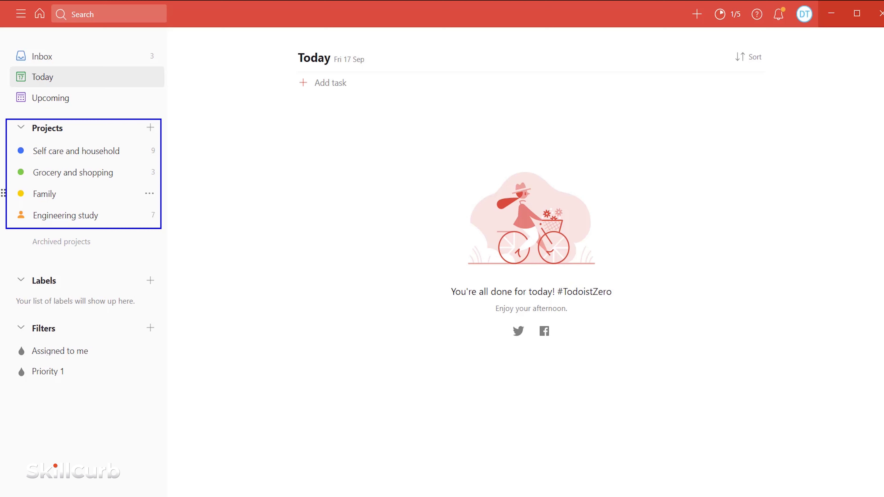
- Open Engineering study and review its Numerical methods, Physics, LADE and Engineering basics sections
left_click(59, 217)
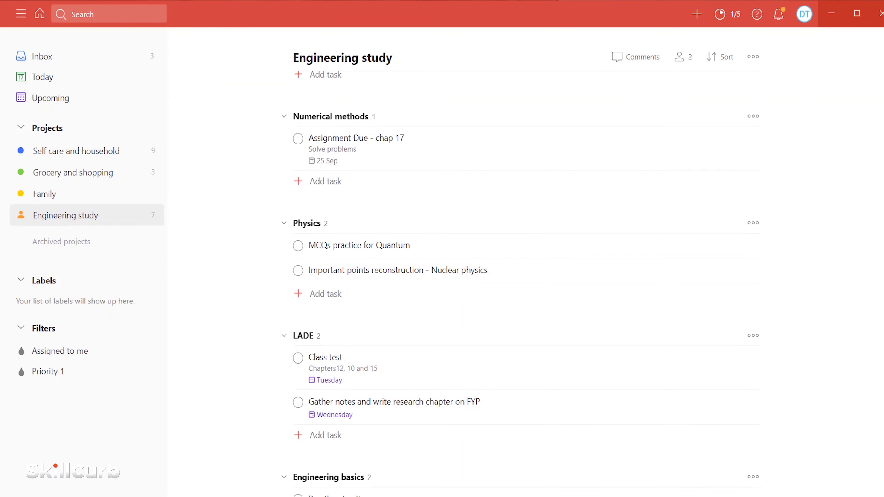
left_click_drag(275, 79, 390, 100)
mouse_move(274, 186)
left_mouse_down()
mouse_move(318, 204)
mouse_move(395, 206)
left_mouse_up()
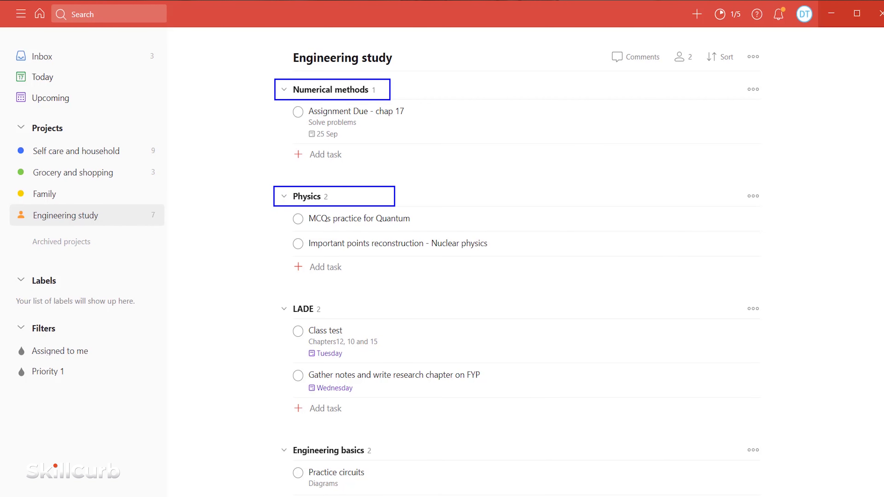
mouse_move(281, 305)
left_mouse_down()
mouse_move(406, 318)
mouse_move(400, 322)
left_mouse_up()
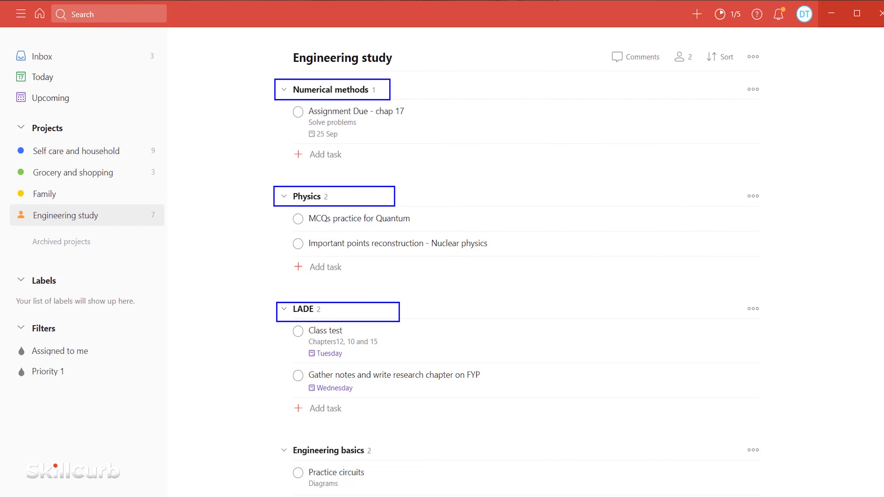
mouse_move(277, 436)
left_mouse_down()
mouse_move(361, 460)
mouse_move(400, 458)
left_mouse_up()
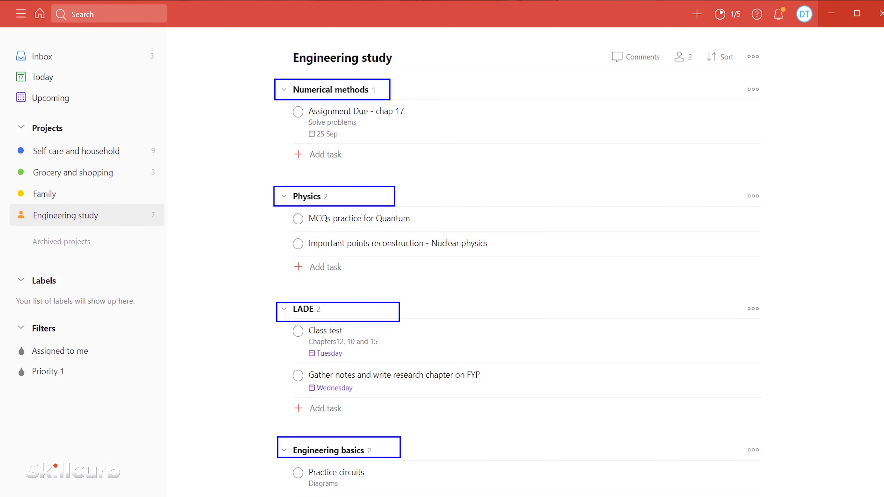
key("Escape")
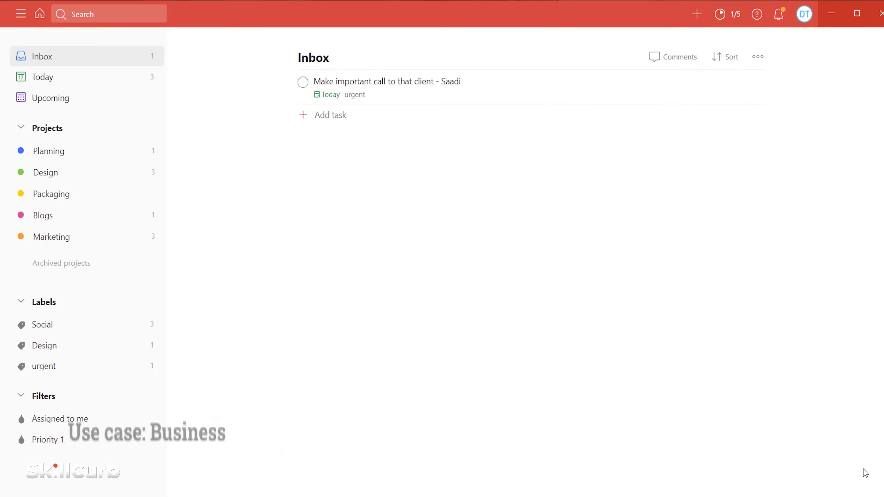
left_click_drag(5, 119, 162, 275)
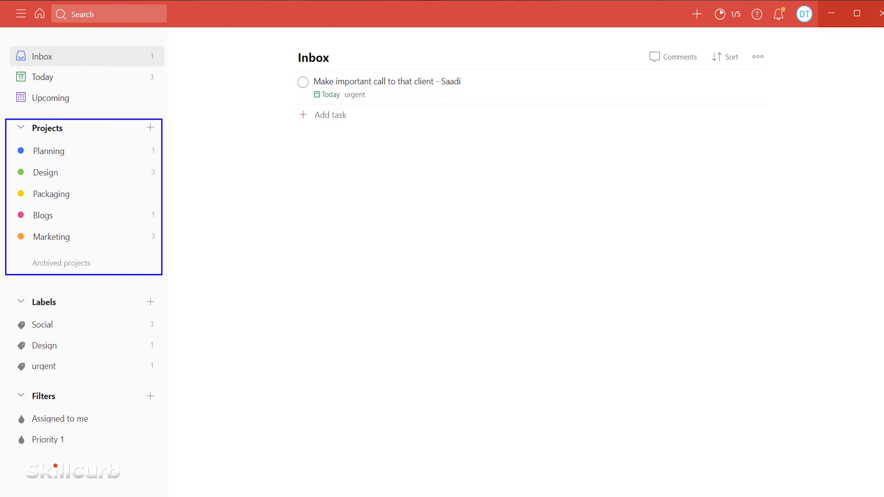
- In Marketing's Print media marketing, start task 'Print event cards' described 'Launch ceremony invitation cards *1000 cards*'
left_click(63, 236)
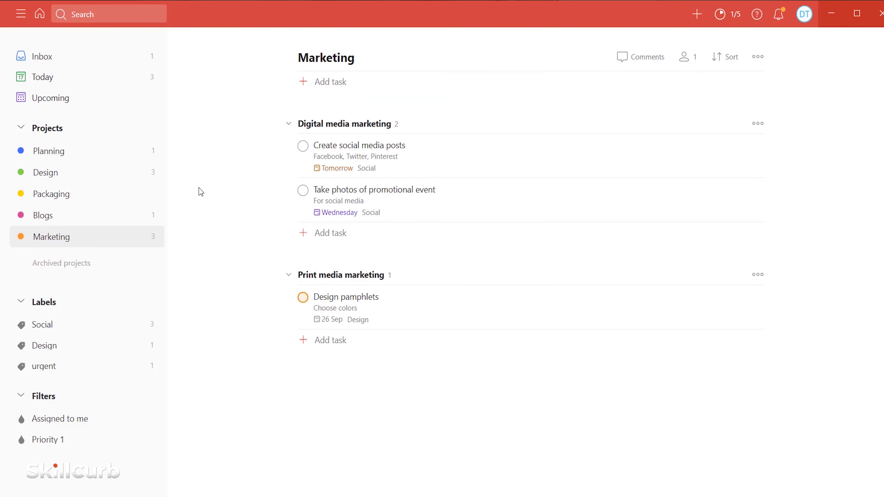
left_click_drag(279, 112, 410, 132)
left_click_drag(278, 266, 416, 283)
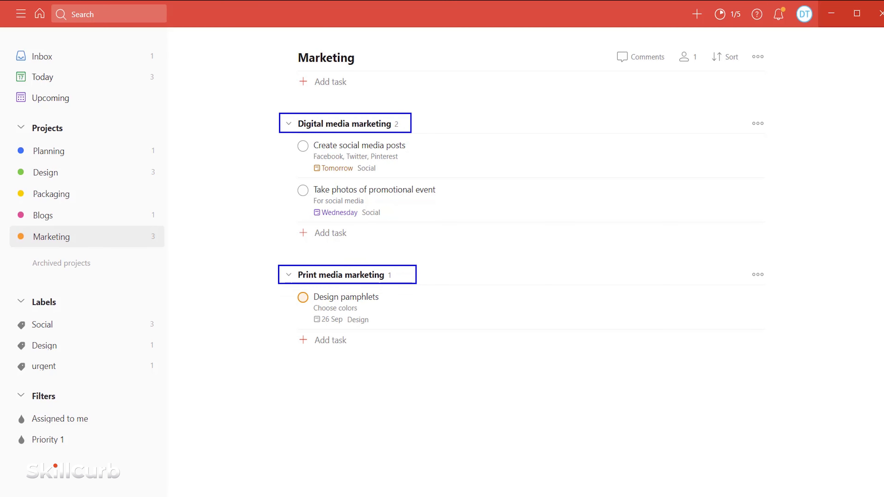
key("Escape")
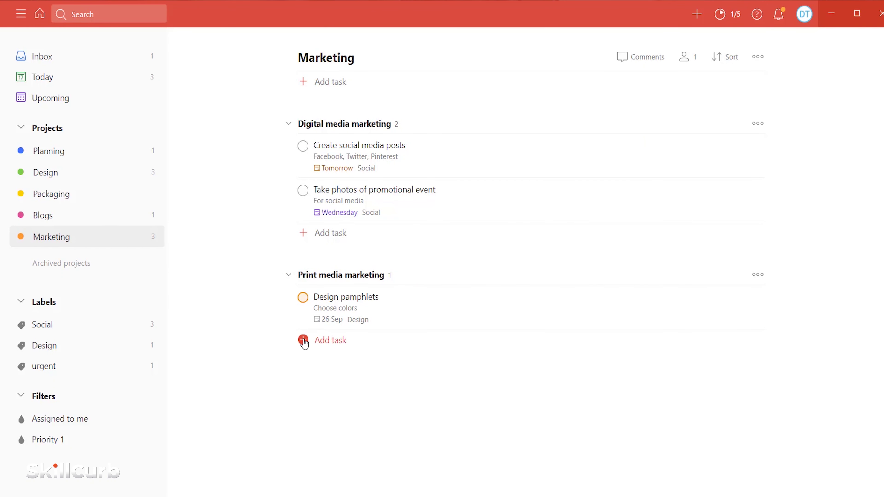
left_click(303, 340)
type("**Print event cards**")
left_click(315, 326)
type("Launch ceremony invitation cards")
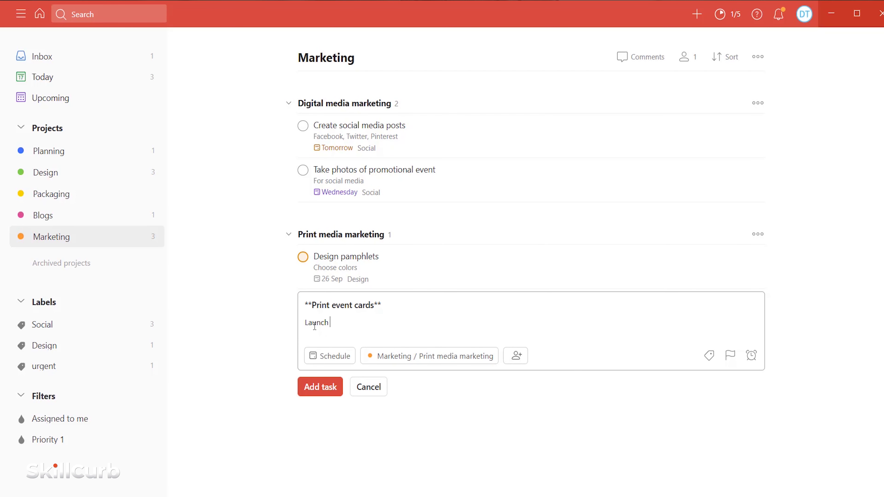
type(" *1000 cards*")
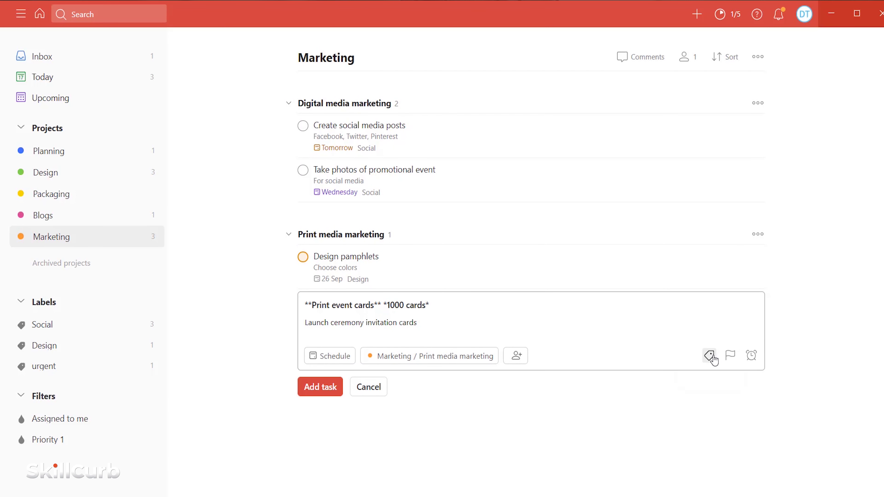
- Create and apply a new 'Events' label and give the task red top priority
left_click(709, 355)
type("Events")
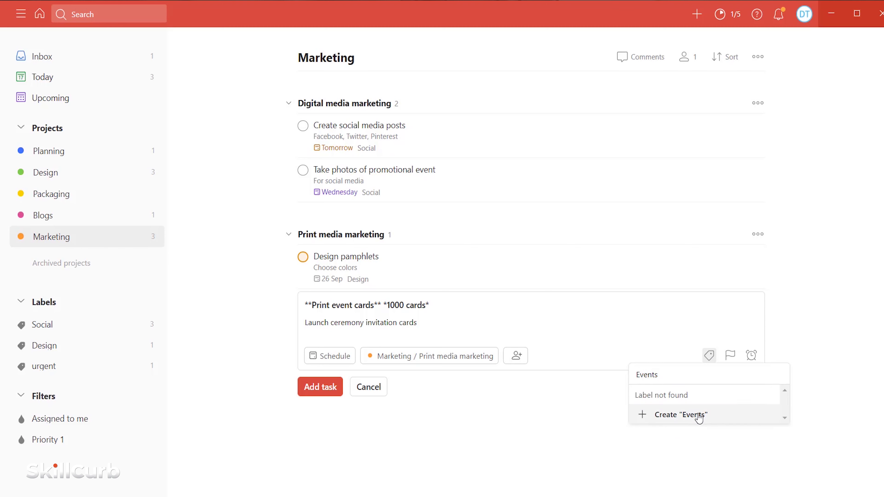
left_click(698, 419)
left_click(729, 358)
left_click(717, 375)
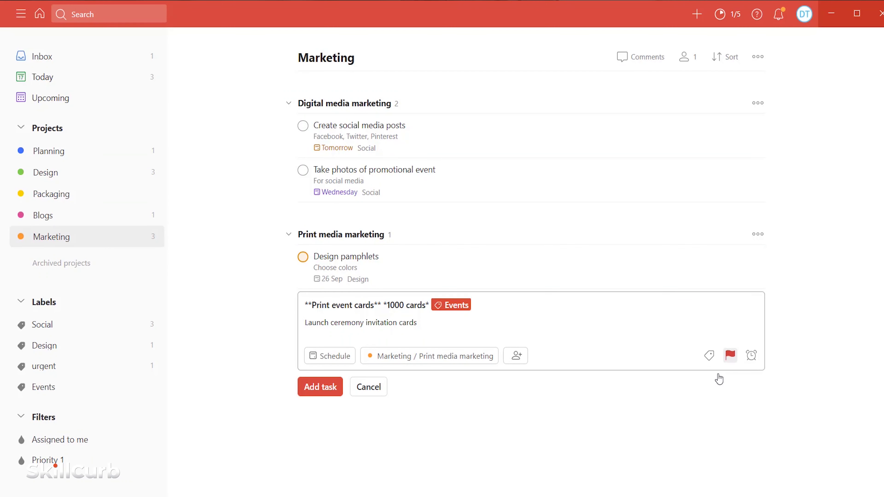
- Schedule the task for tomorrow at 14:00 and save it
left_click(327, 359)
left_click(321, 153)
left_click(296, 336)
type("14:00")
left_click(231, 316)
left_click(387, 337)
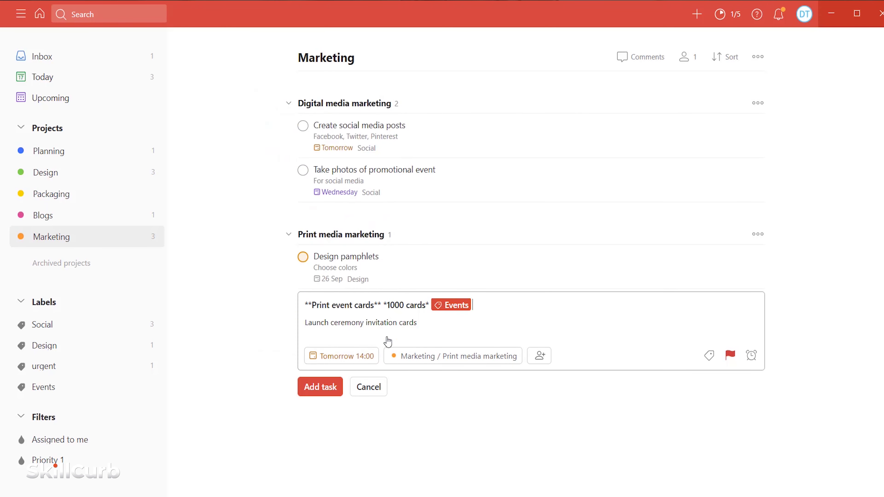
left_click(327, 388)
left_click(347, 423)
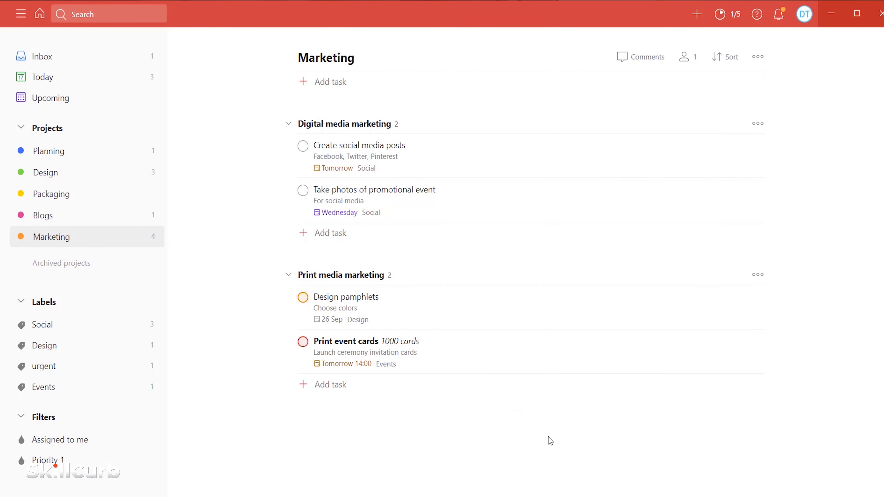
left_click(757, 56)
- Export the Marketing project as a CSV template
left_click(744, 170)
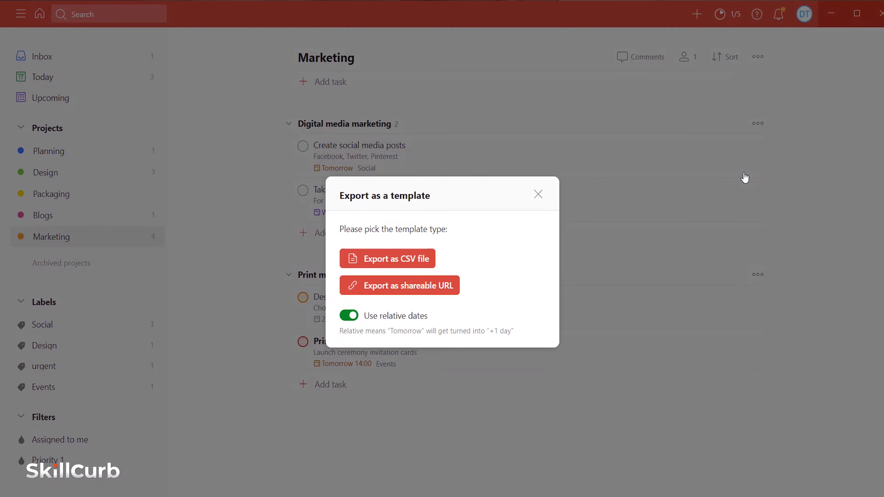
left_click(400, 266)
left_click(684, 58)
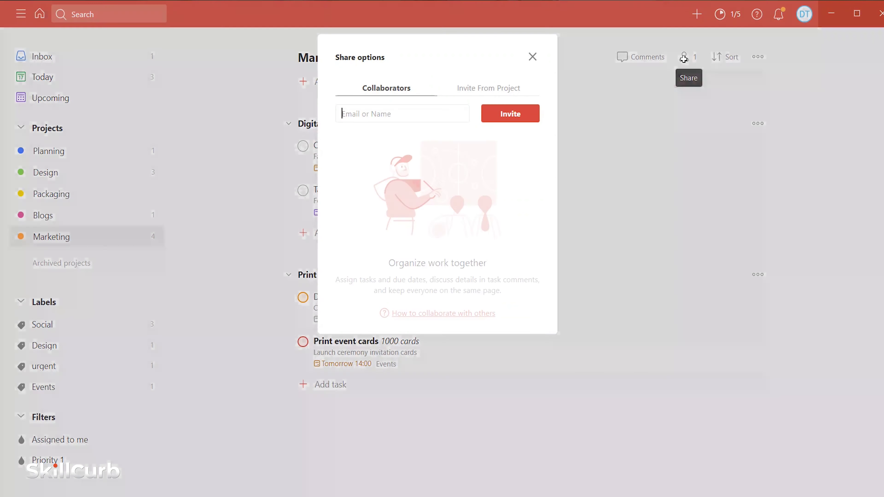
- Invite a suggested contact as a collaborator on Marketing, then close the sharing options
key("BackSpace")
key("BackSpace")
key("BackSpace")
left_click(421, 133)
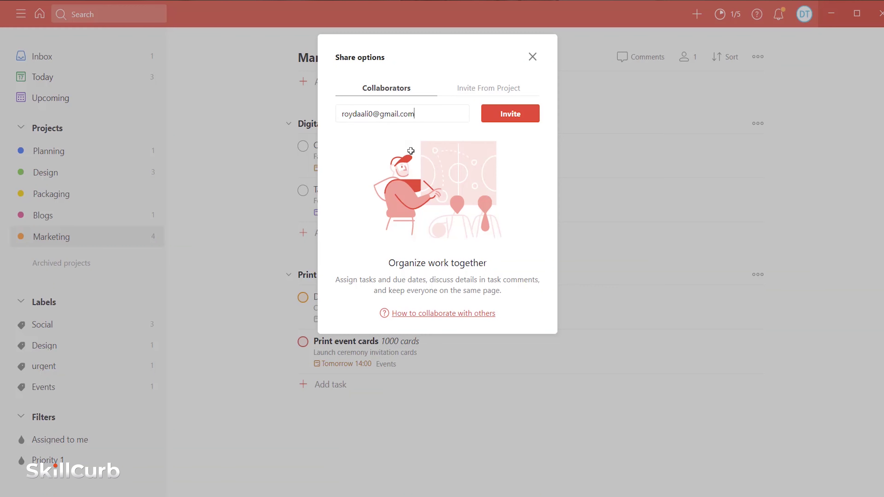
left_click(514, 110)
left_click(532, 57)
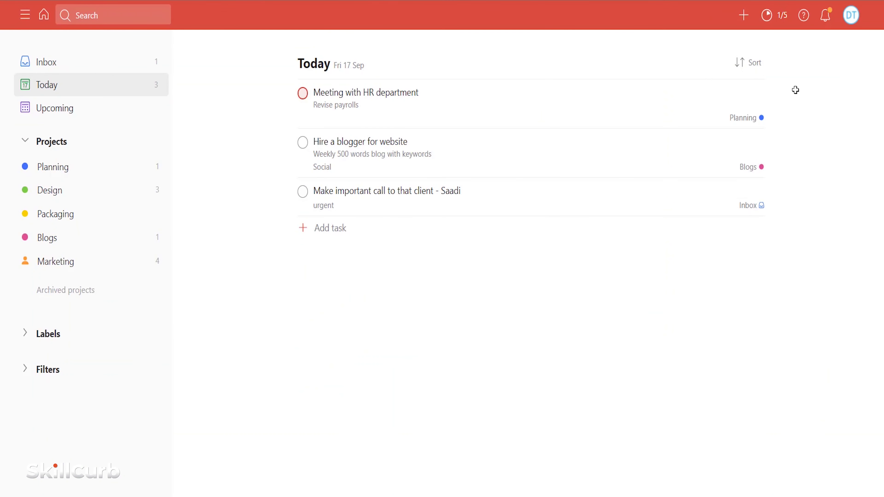
- Time a 'Meeting for project discussion' entry in Toggl Track and copy Marketing's task email address
left_click(737, 140)
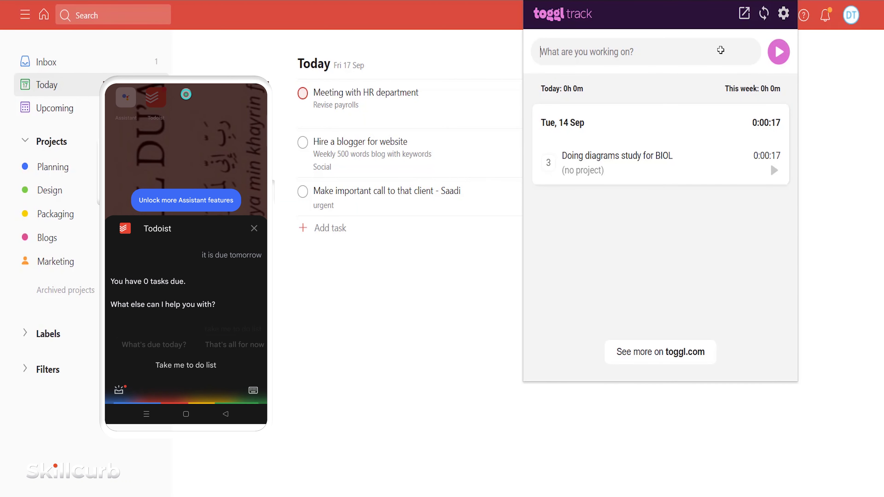
type("Meeting for project discussion")
left_click(778, 52)
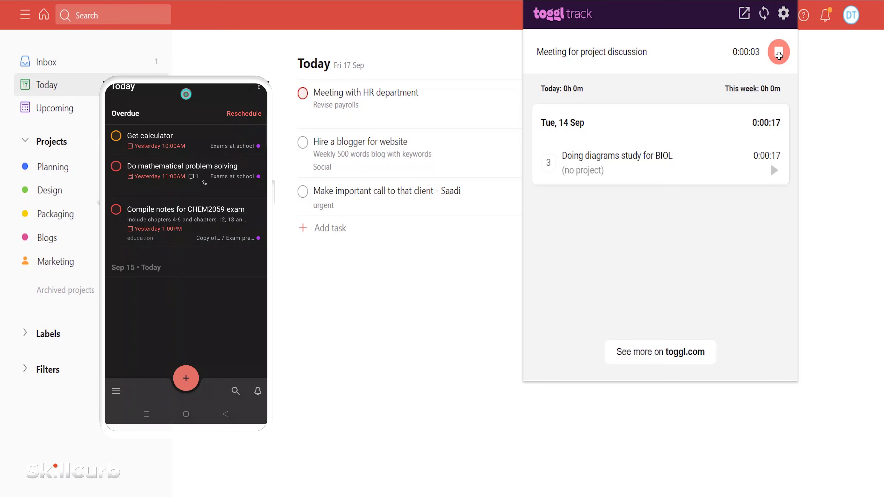
left_click(778, 55)
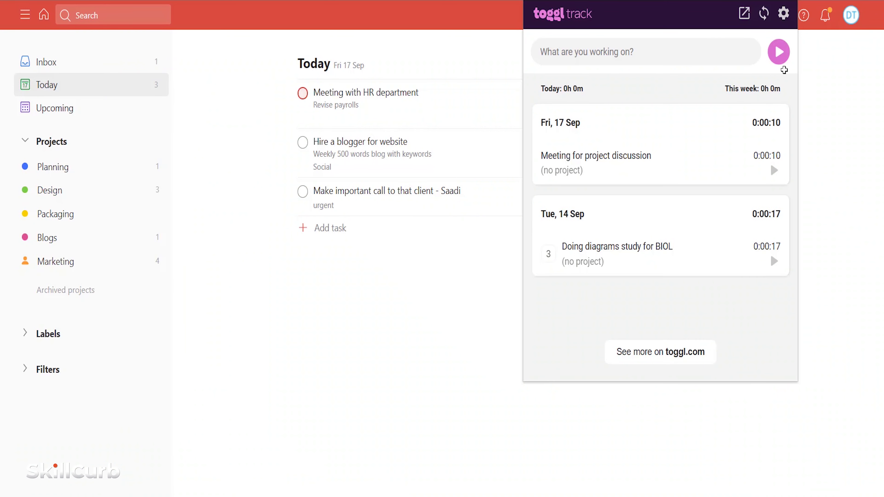
left_click(575, 170)
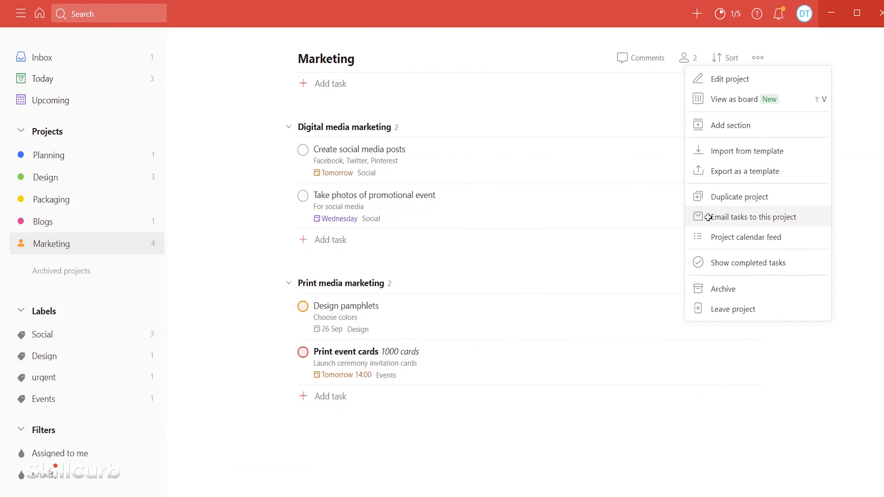
left_click(708, 218)
left_click(505, 193)
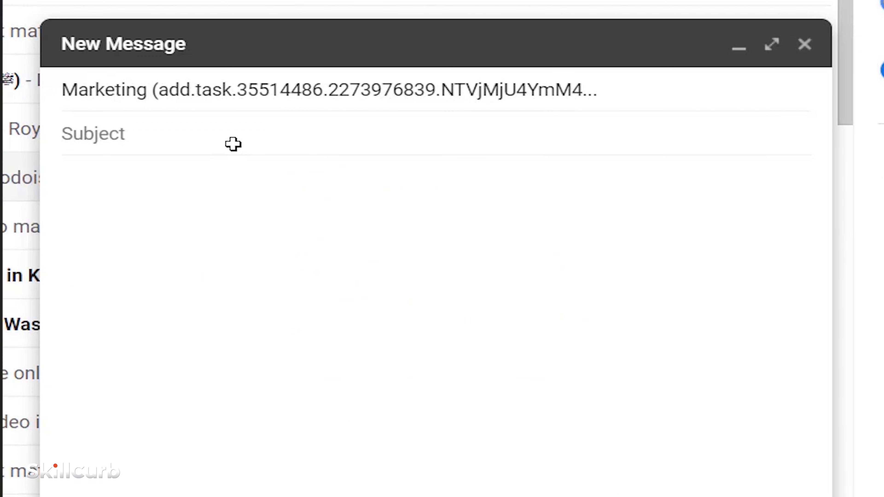
- Give the email to Marketing's address the subject 'Find appropriate hashtags and keywords'
left_click(233, 144)
type("Find appropriate hashtags and keywords")
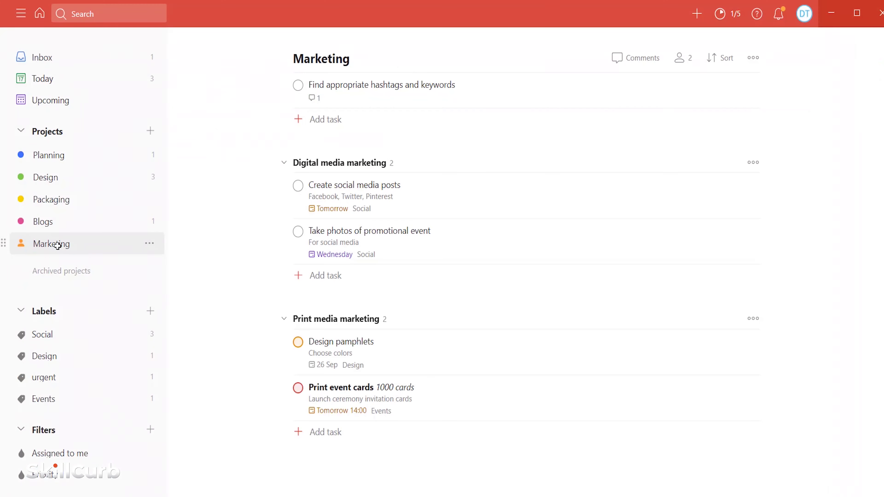
left_click(314, 97)
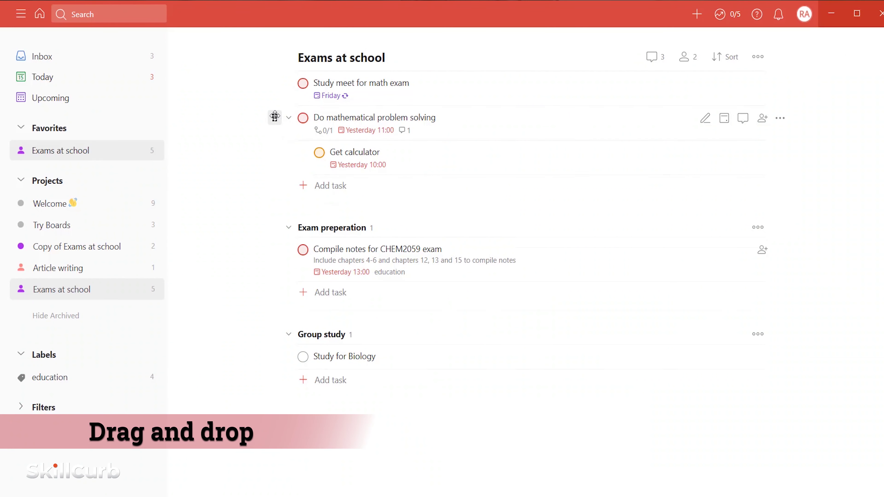
- Move 'Do mathematical problem solving' into Group study and nest 'Study meet for math exam' under it
left_click_drag(275, 116, 292, 291)
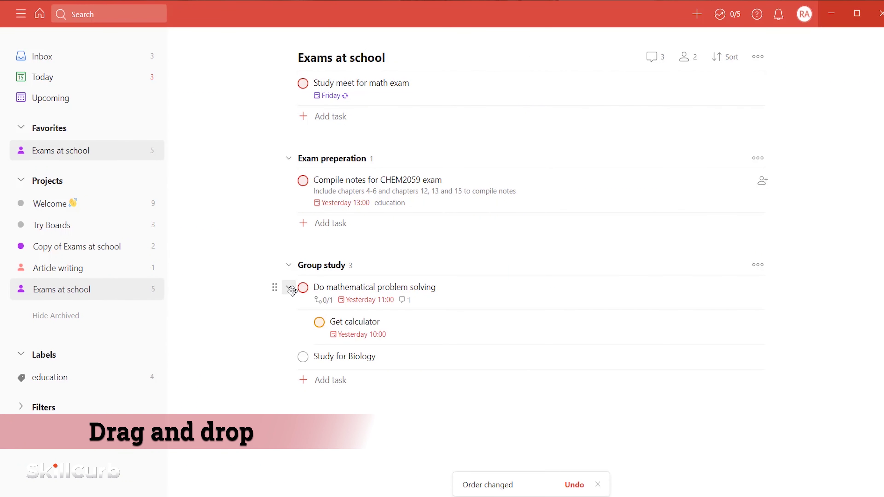
left_click_drag(289, 82, 318, 289)
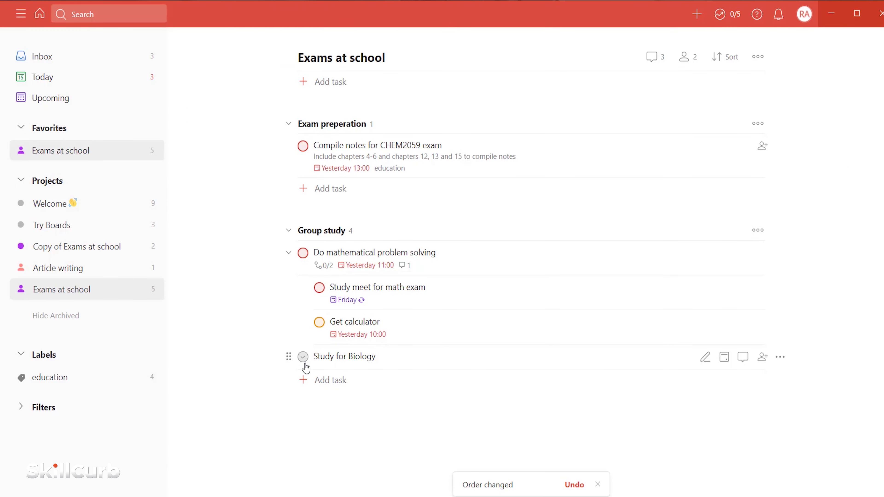
left_click_drag(281, 238, 447, 344)
left_click_drag(302, 275, 445, 309)
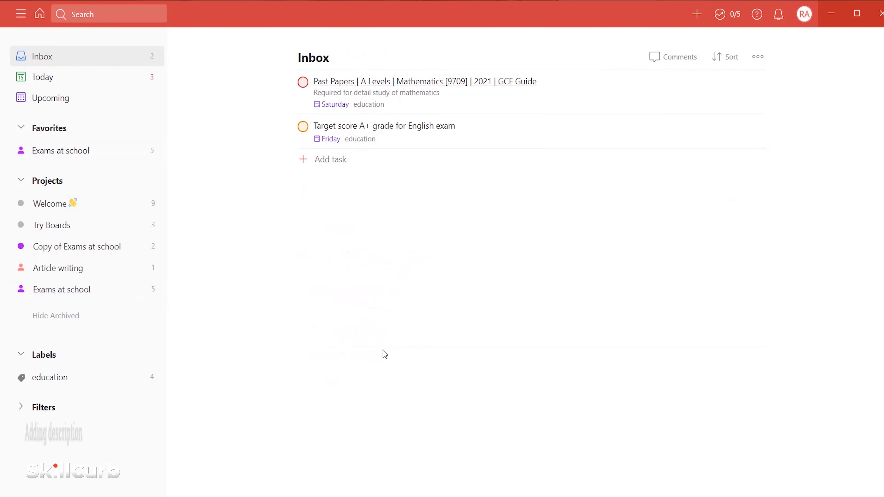
left_click(696, 14)
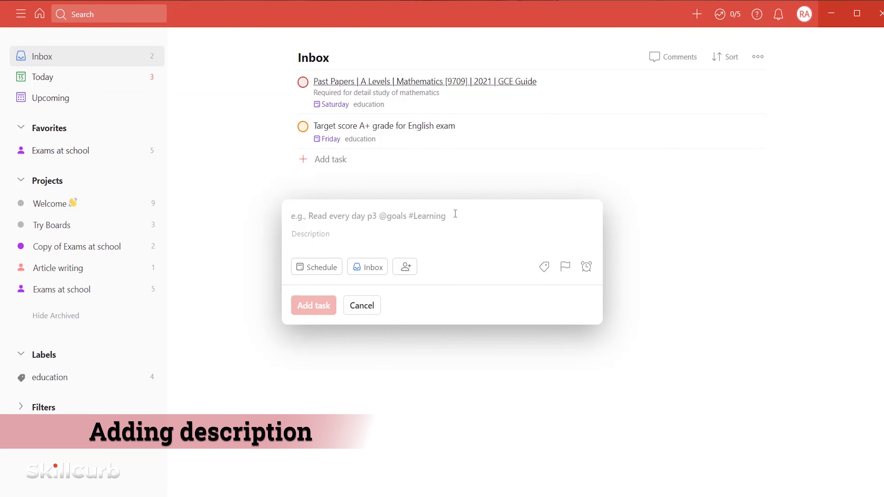
- Add 'Grocery at the store', described 'Get milk bread, oats, green vegetables and fish.', due tomorrow 05:00
type("Grocery at the store")
left_click(317, 234)
type("Get milk bread, oats, green vegetables and fish.")
left_click(317, 267)
left_click(217, 288)
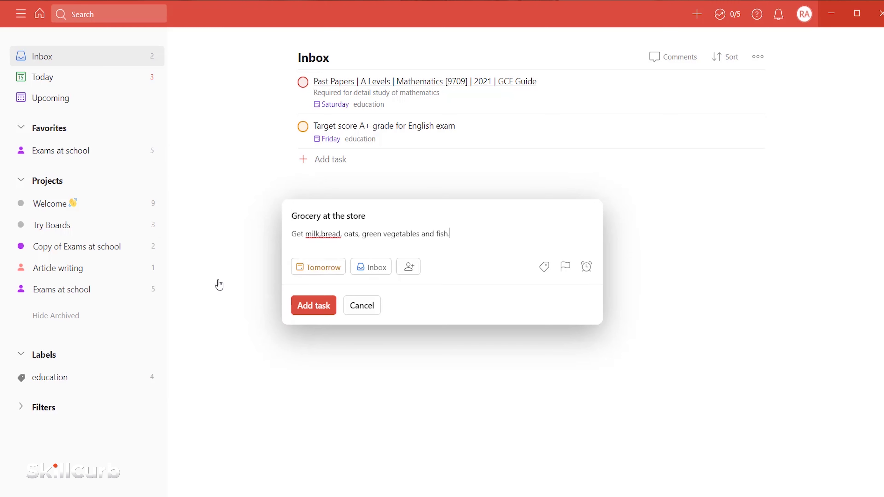
left_click(318, 267)
left_click(182, 407)
type("05:00")
left_click(117, 385)
left_click(284, 404)
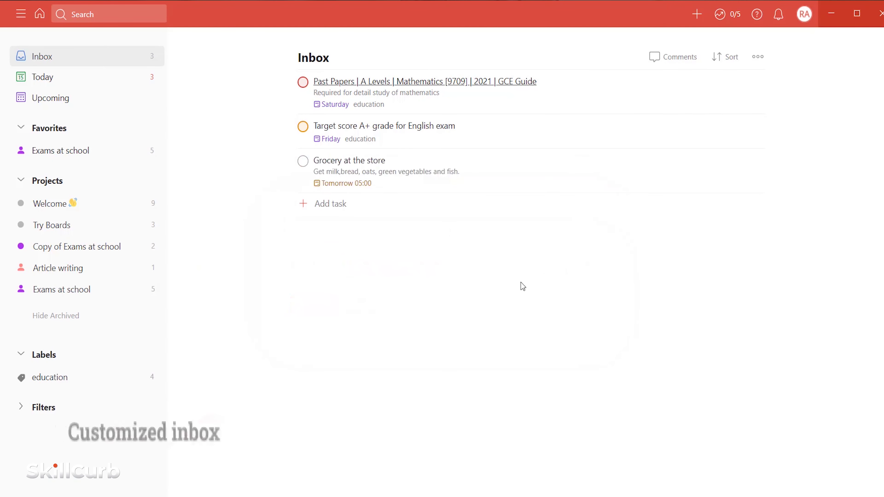
- Add 'laundry items' to a new Inbox section home_supplies, described 'Get cloth stain remover'
left_click(330, 206)
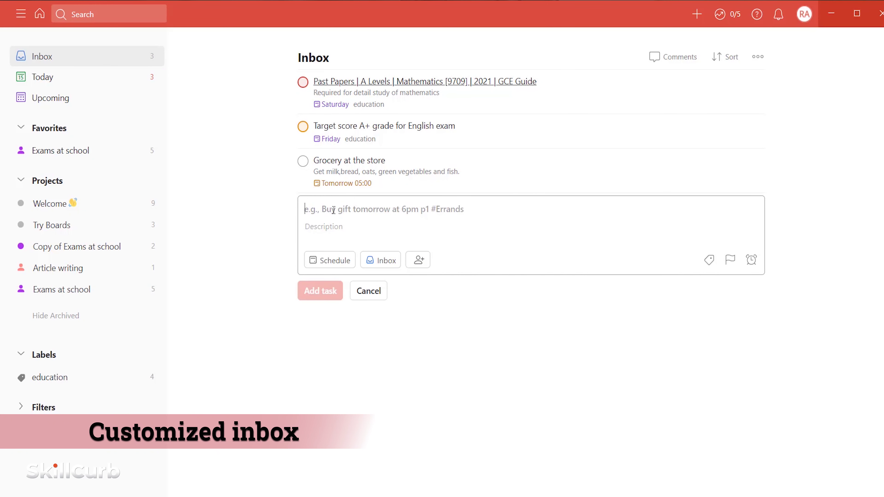
type("laundry items")
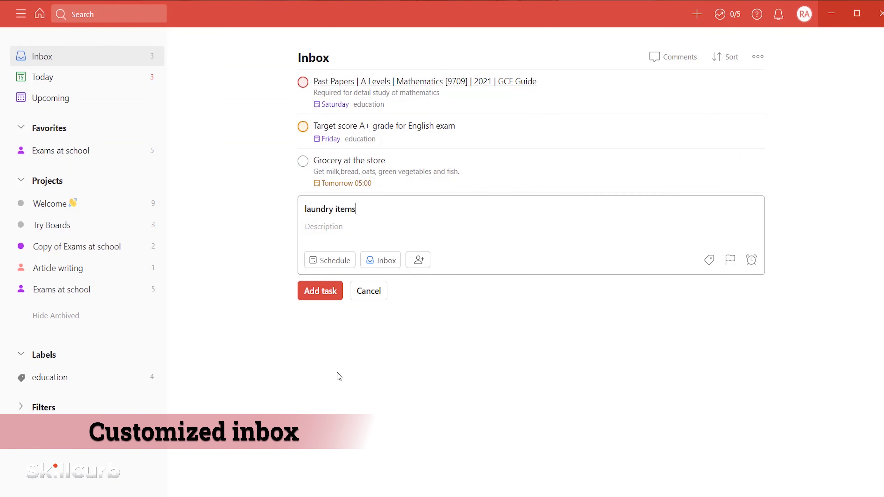
type(" #inox")
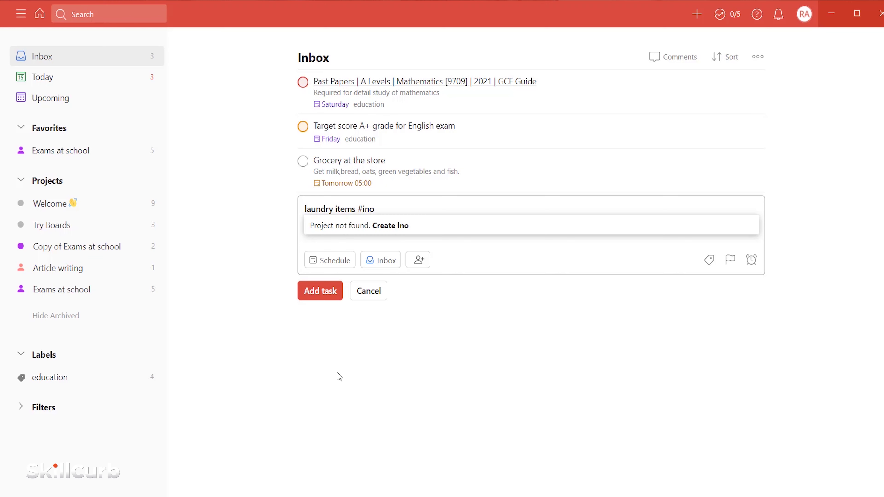
key("BackSpace")
key("BackSpace")
key("BackSpace")
type("nbox")
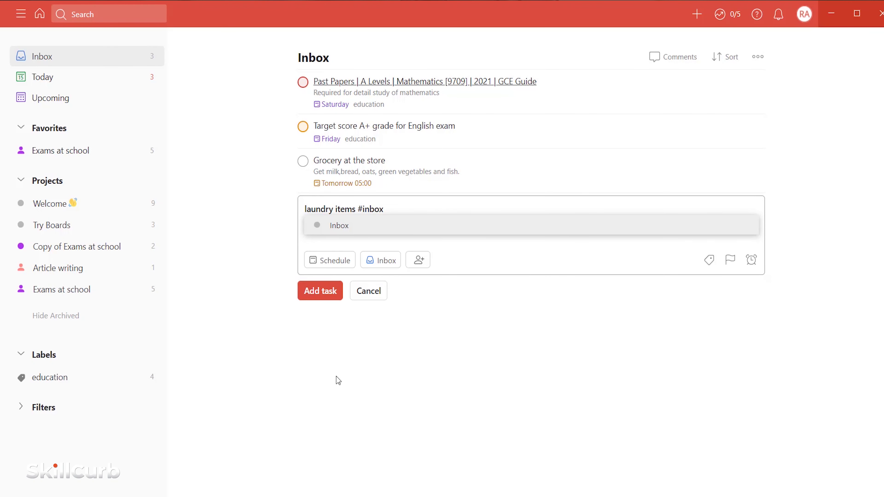
left_click(390, 230)
type("/")
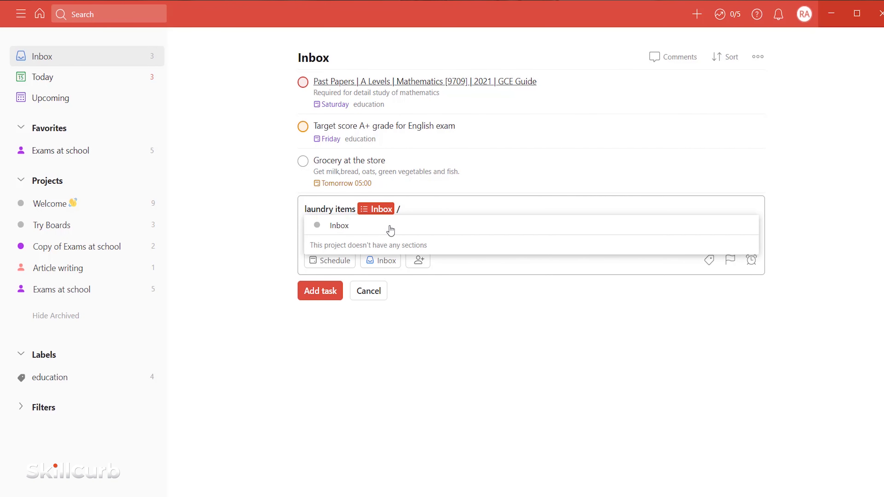
type("home_supplies")
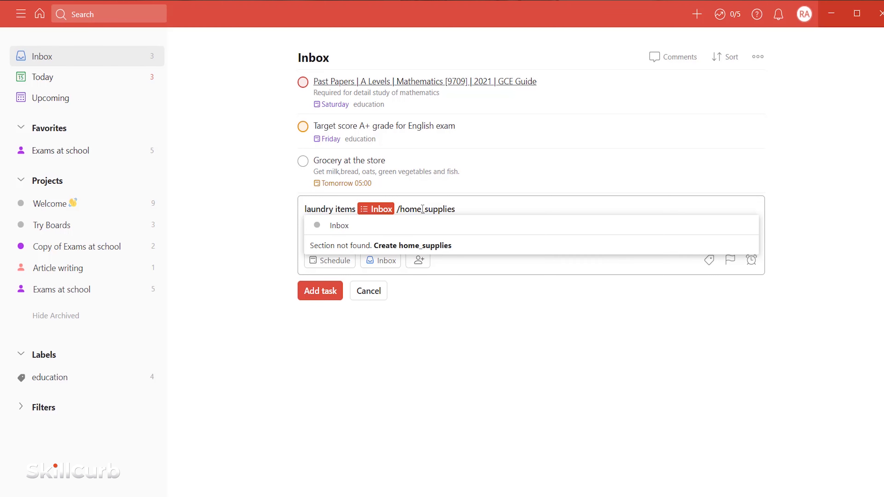
left_click(405, 247)
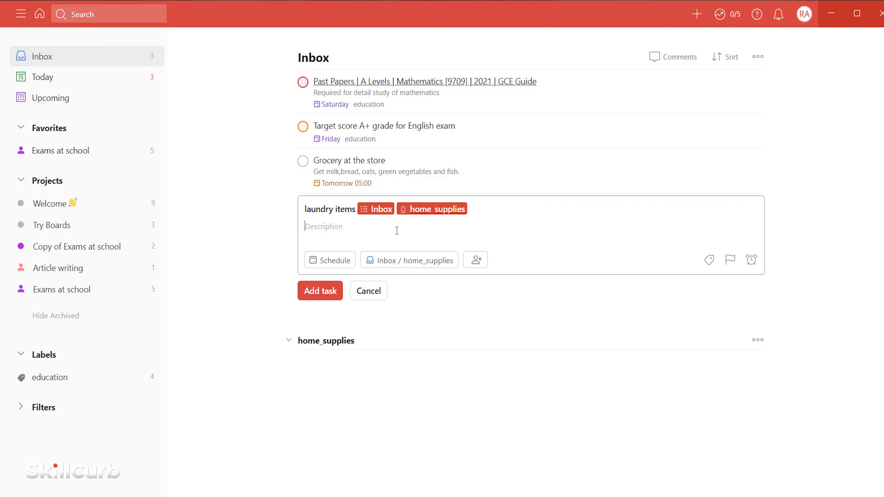
type("Get cloth stain remover")
left_click(323, 294)
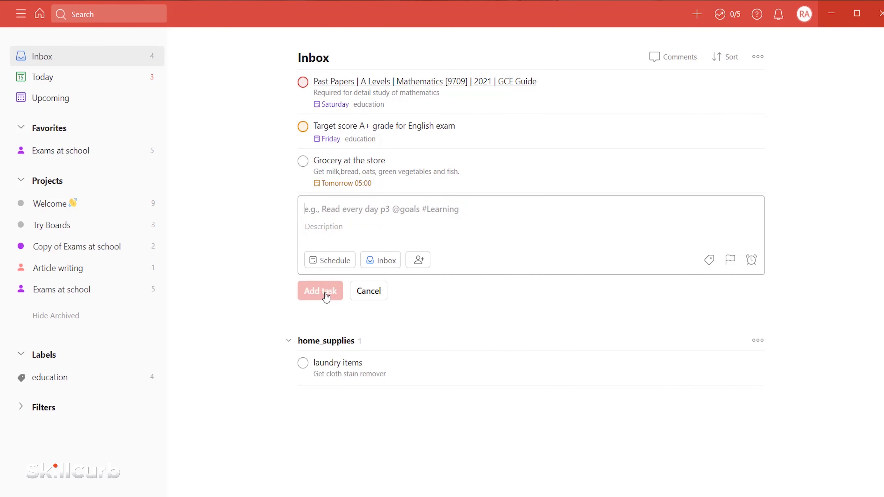
left_click(368, 291)
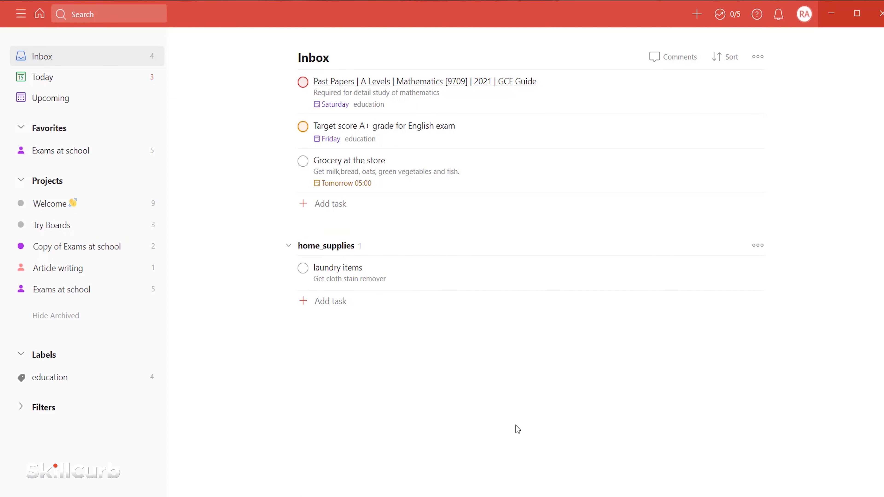
left_click(302, 303)
- Name the new task 'Grocery shopping' and replace its date with the recurring 'ev 15'
type("Green")
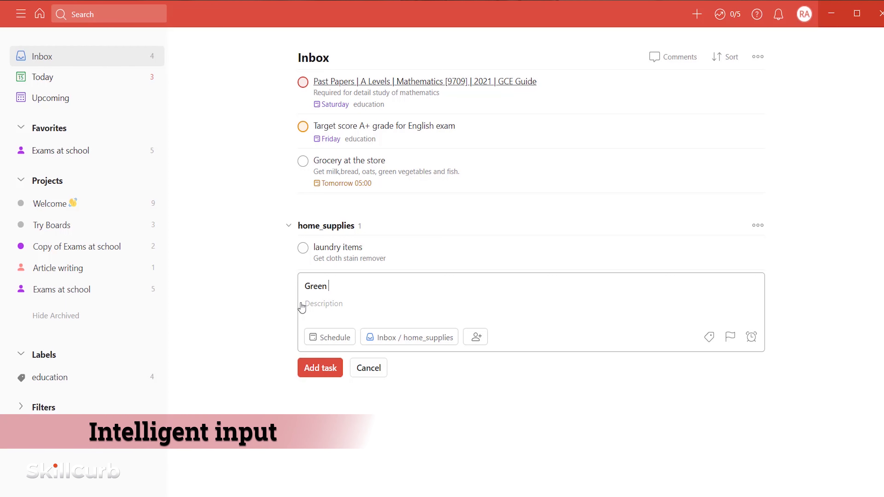
key("BackSpace")
key("BackSpace")
key("BackSpace")
key("BackSpace")
type("ocery shopping")
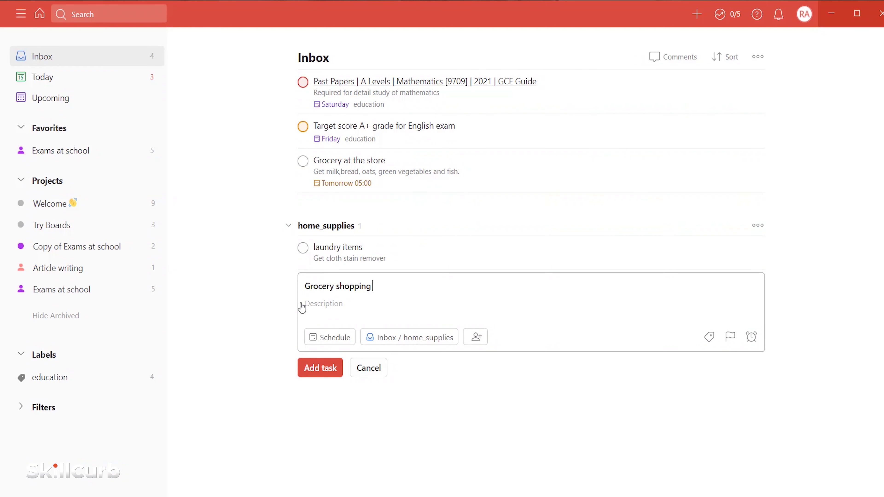
type(" ev mon")
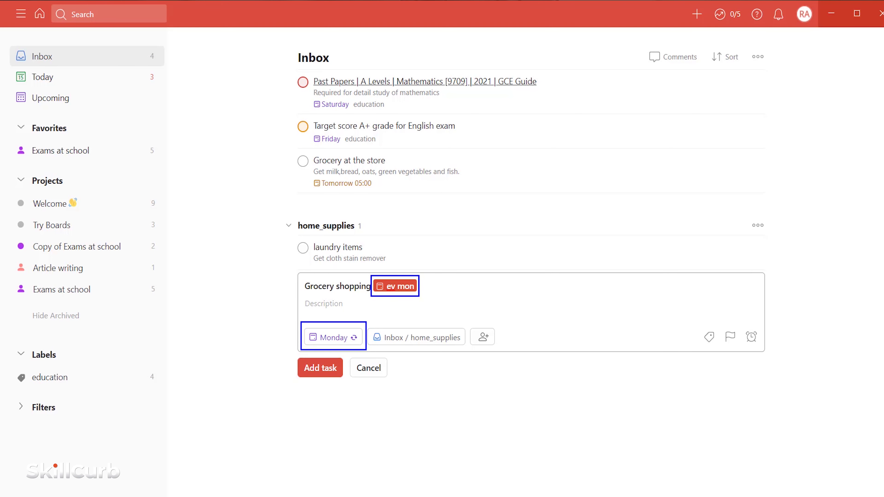
left_click_drag(417, 286, 381, 291)
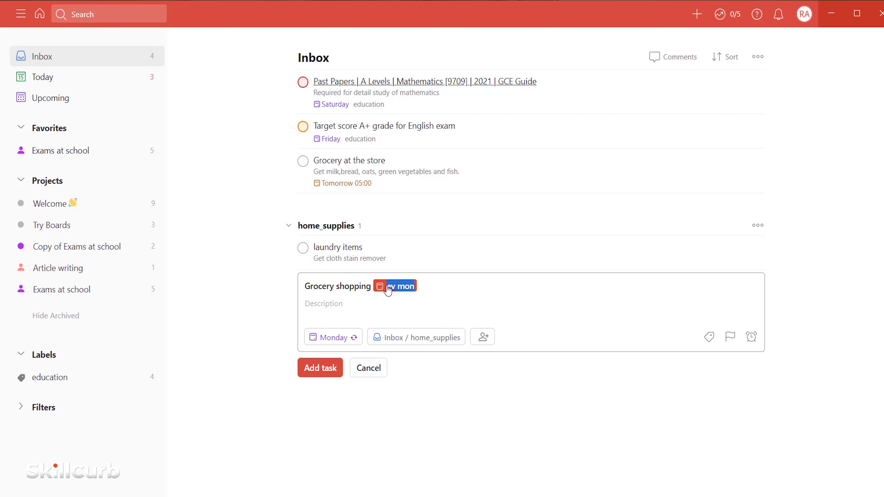
key("BackSpace")
type("tom")
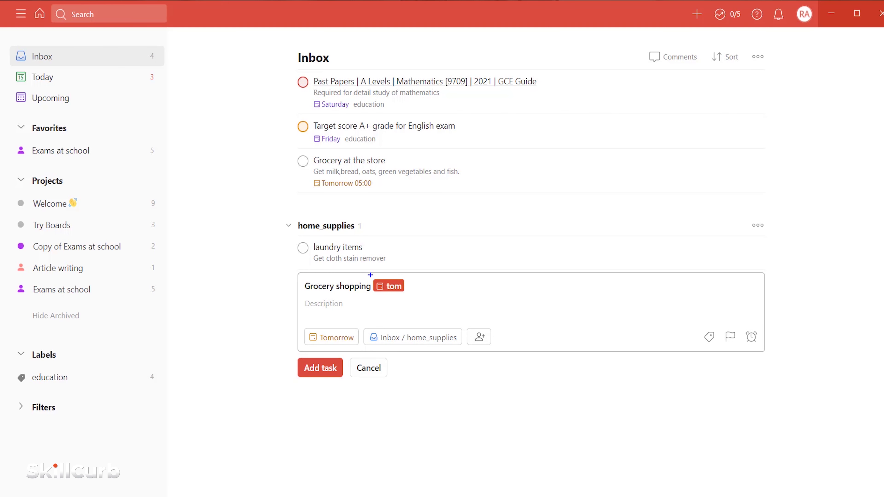
left_click_drag(301, 326, 362, 349)
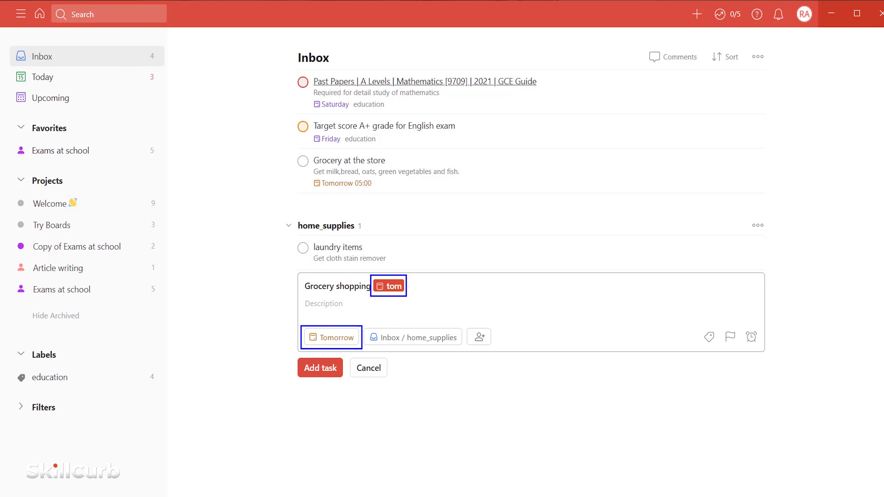
key("BackSpace")
key("BackSpace")
key("BackSpace")
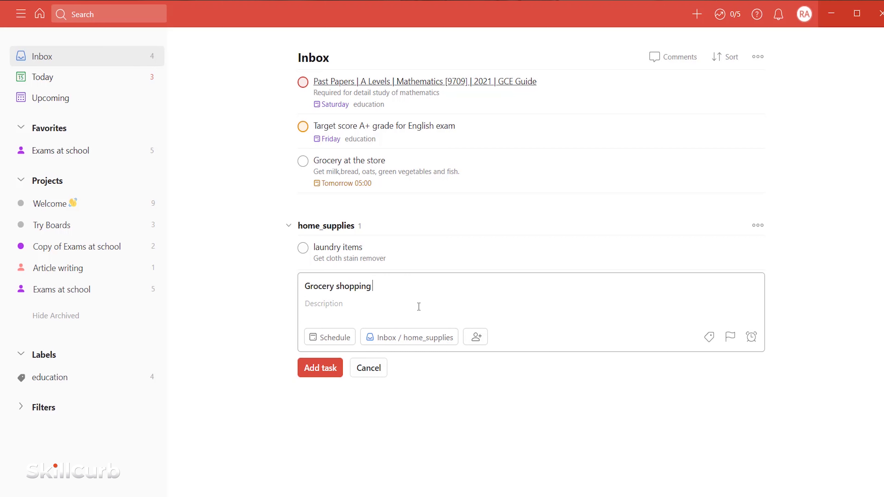
type("ev 15")
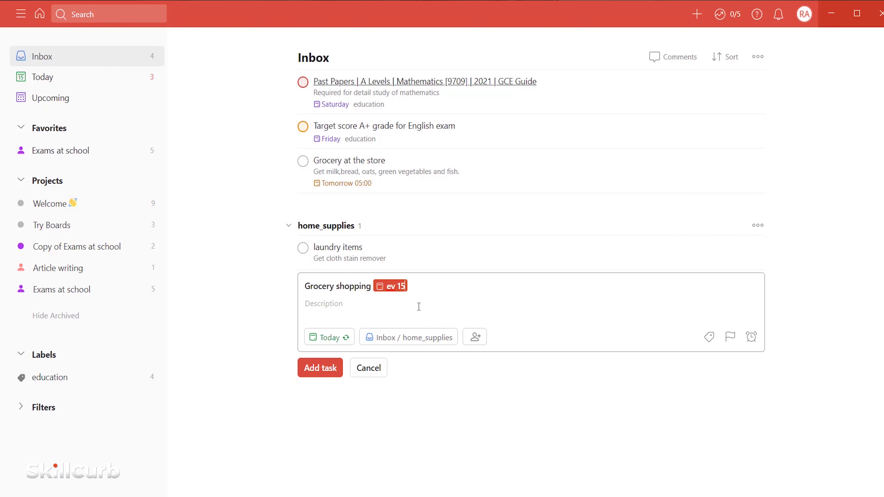
left_click(336, 343)
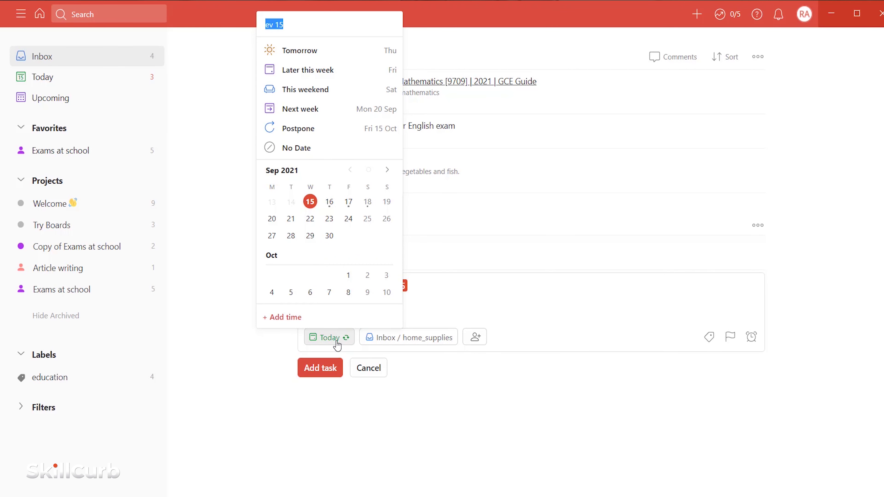
scroll(369, 300, "down", 3)
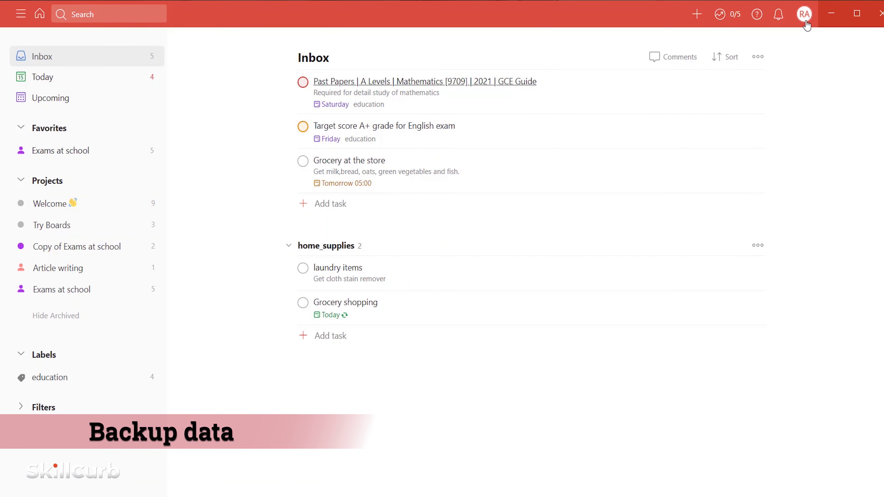
- Check the Backups page in Todoist settings, then close the settings
left_click(806, 21)
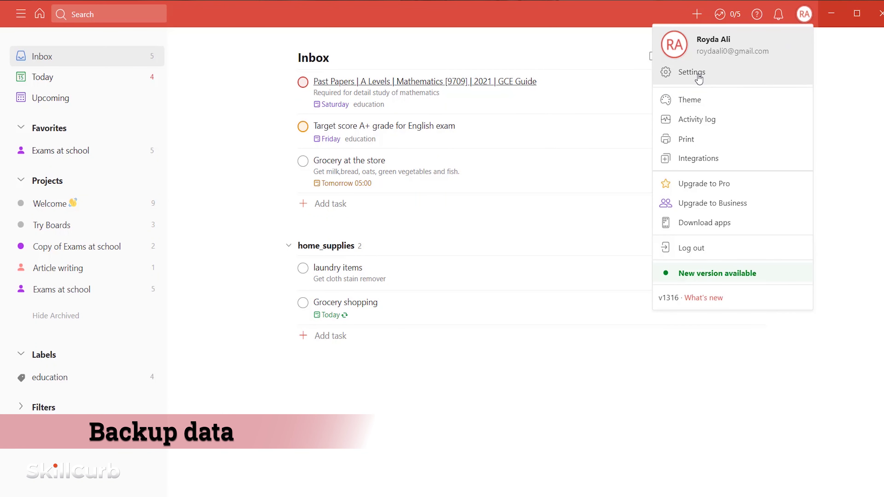
left_click(702, 83)
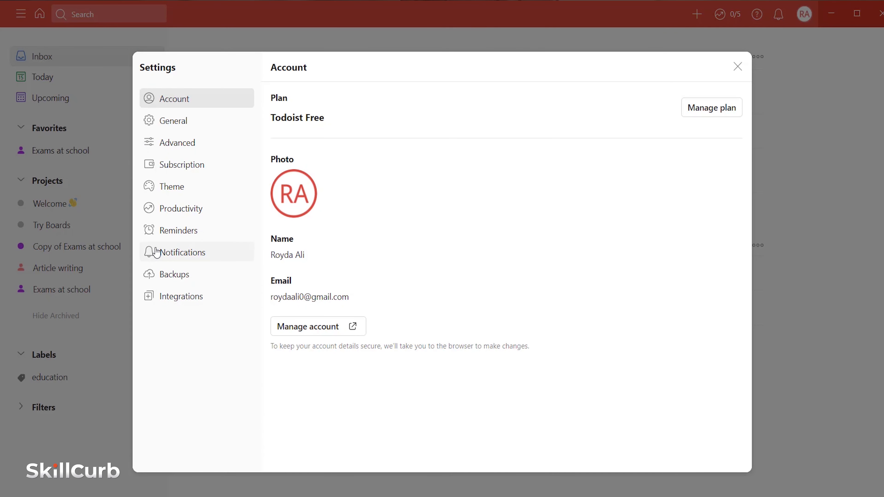
left_click_drag(135, 265, 207, 283)
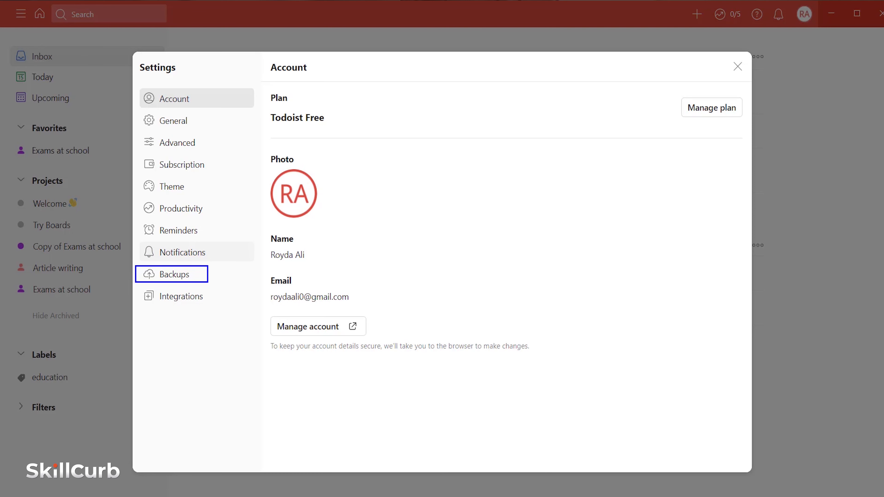
key("Escape")
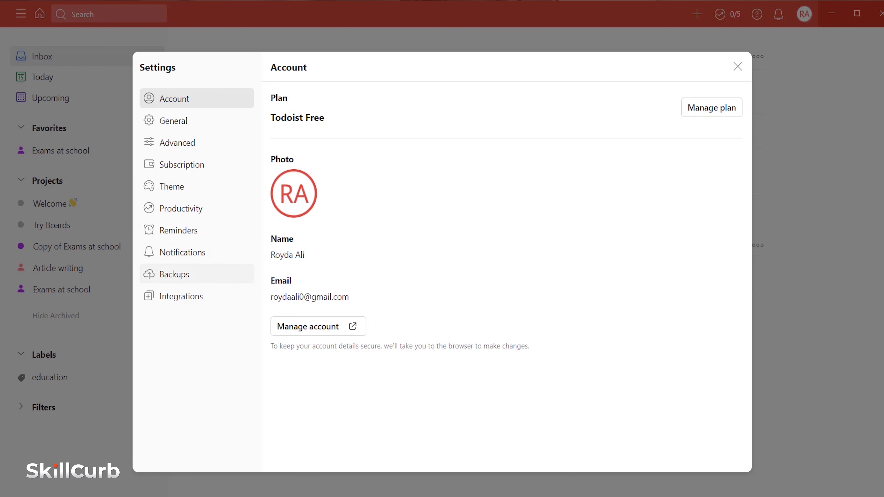
left_click(177, 280)
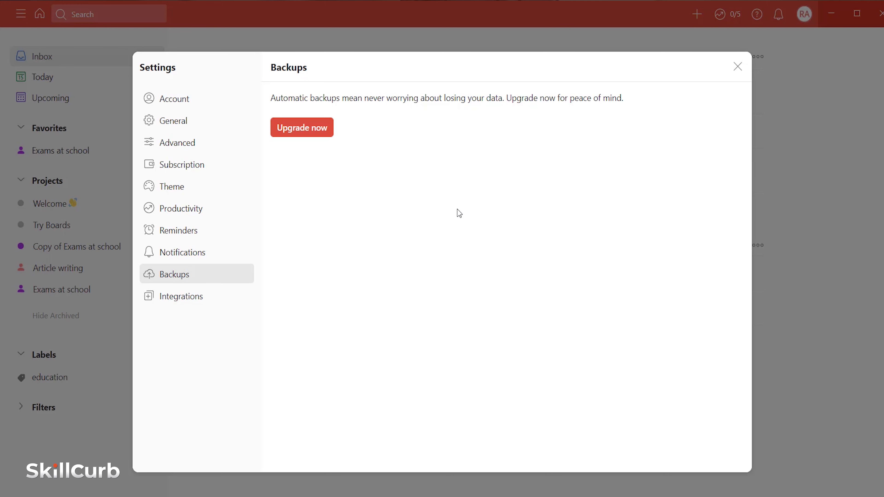
left_click(555, 476)
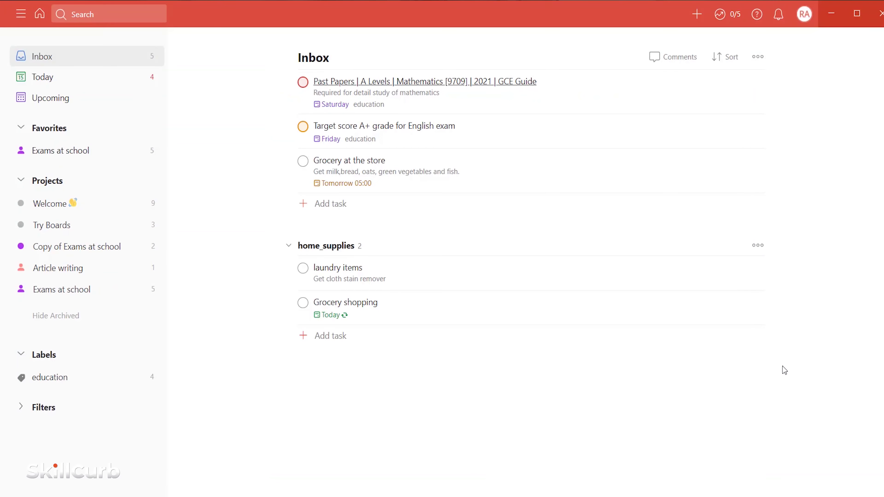
left_click(698, 16)
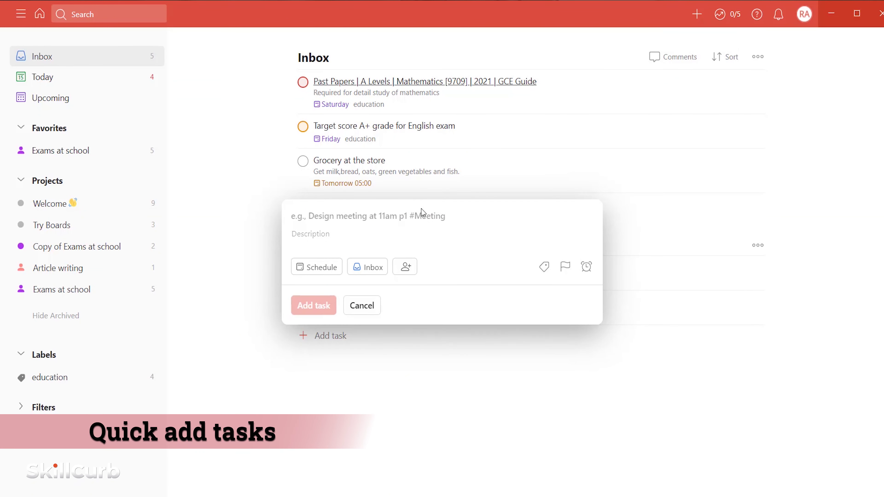
type("Car wash")
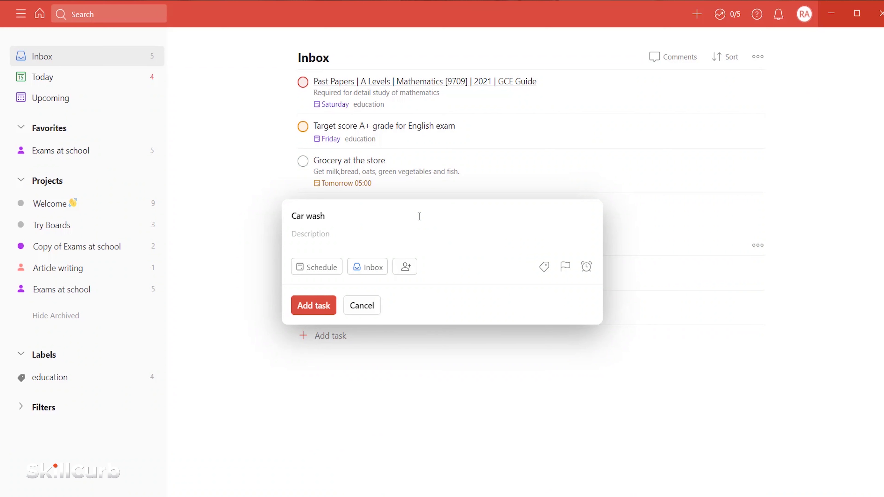
type(" @")
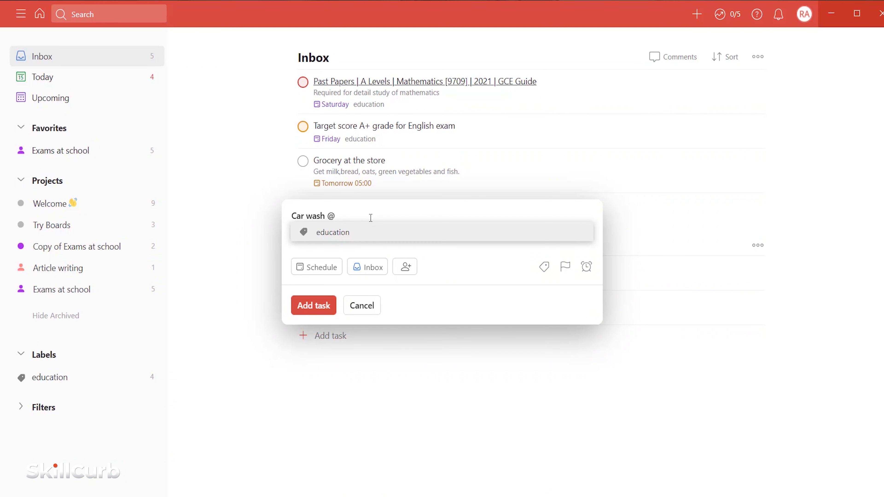
type("ho")
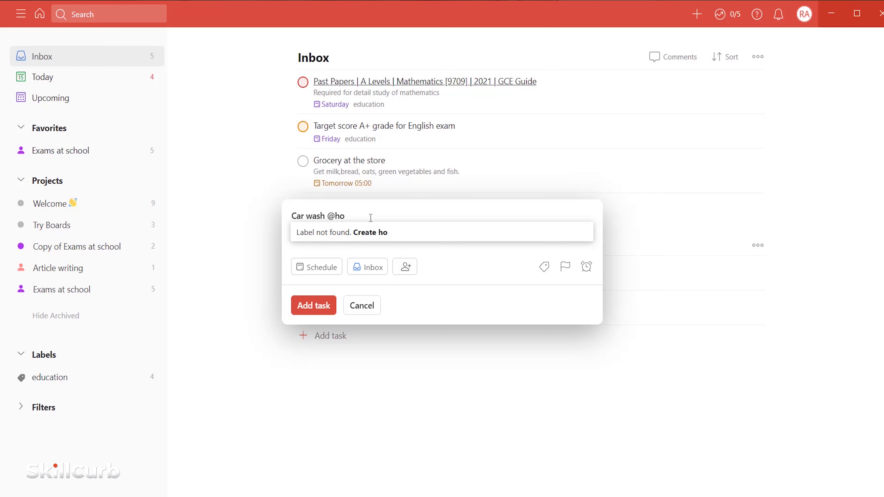
type("me_personal")
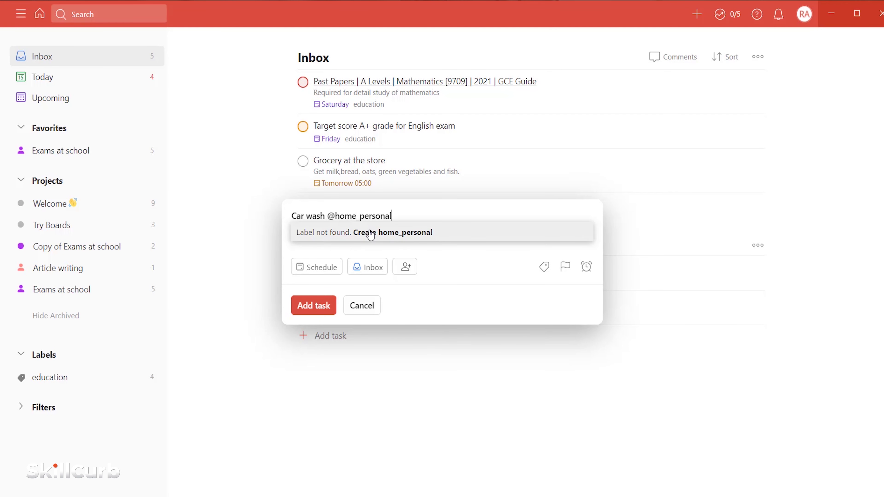
left_click(371, 233)
type("tom")
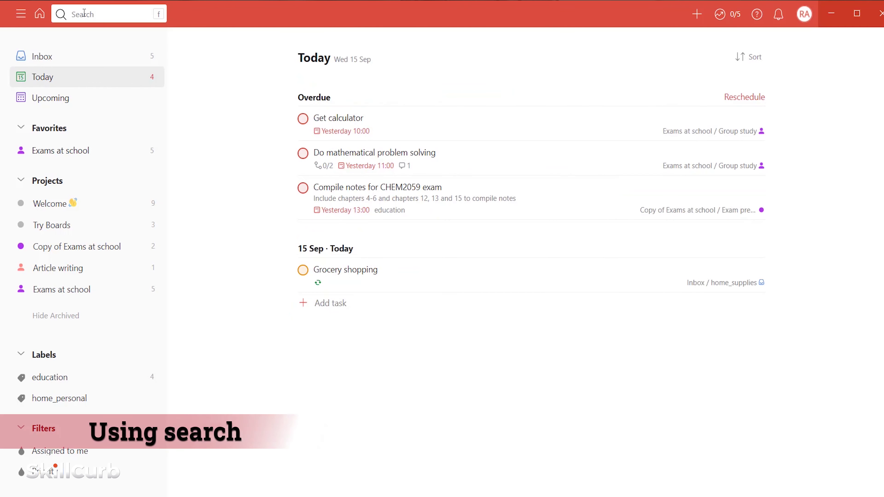
left_click(84, 13)
type("p1")
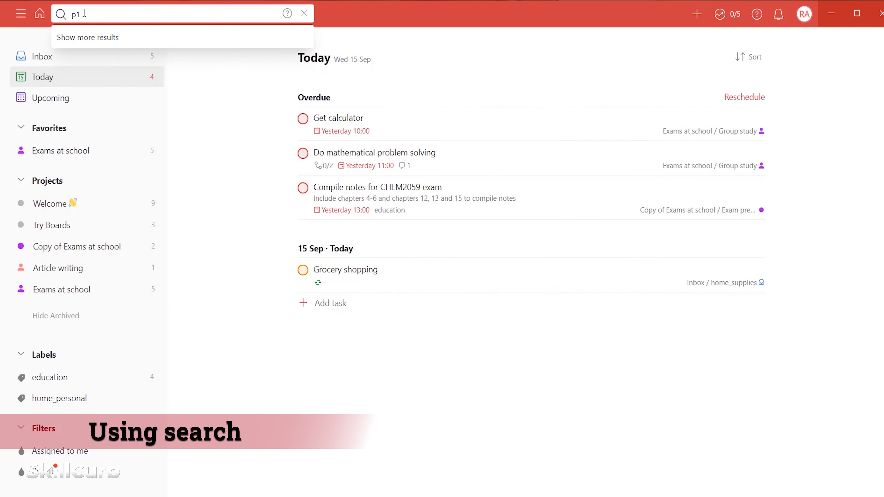
key("Return")
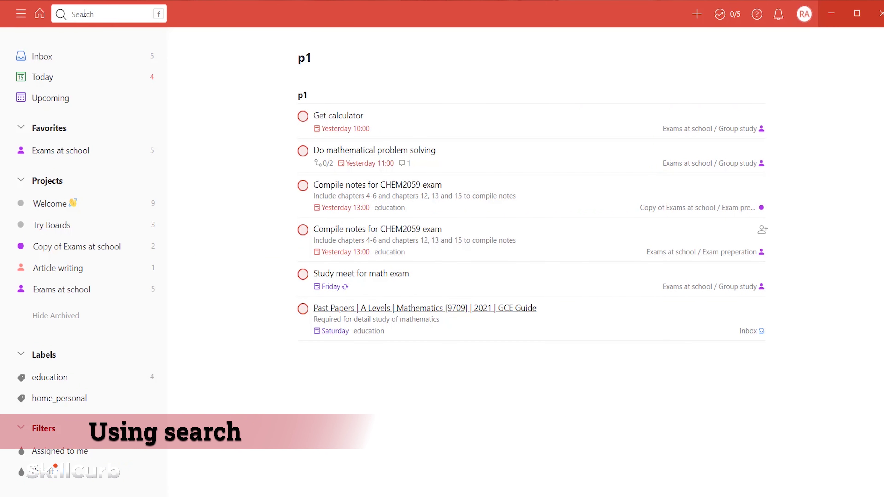
left_click(83, 13)
type("today")
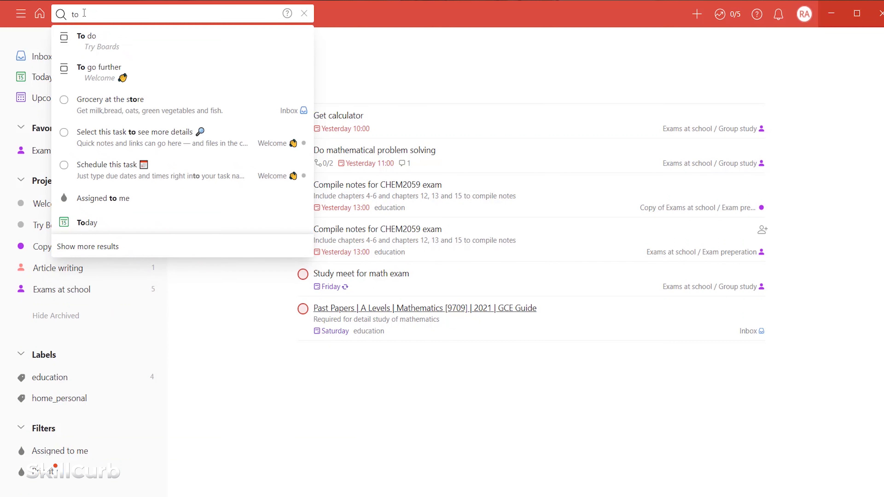
key("Return")
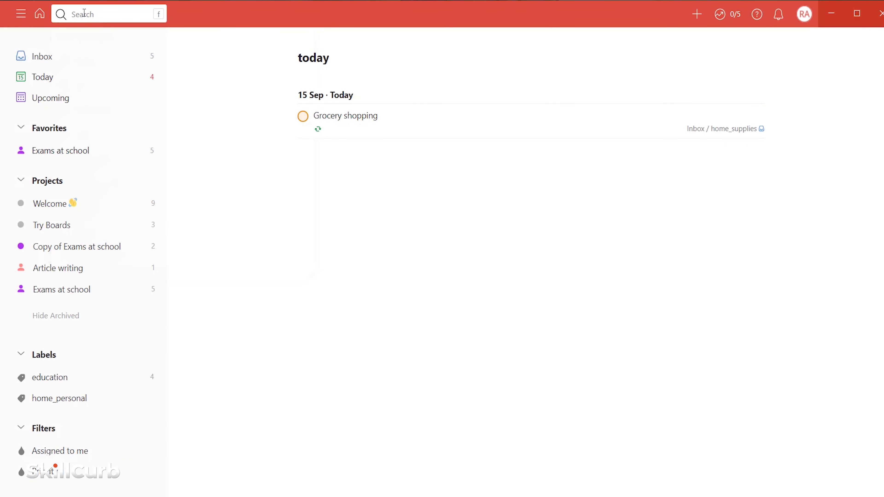
left_click(84, 13)
type("toda")
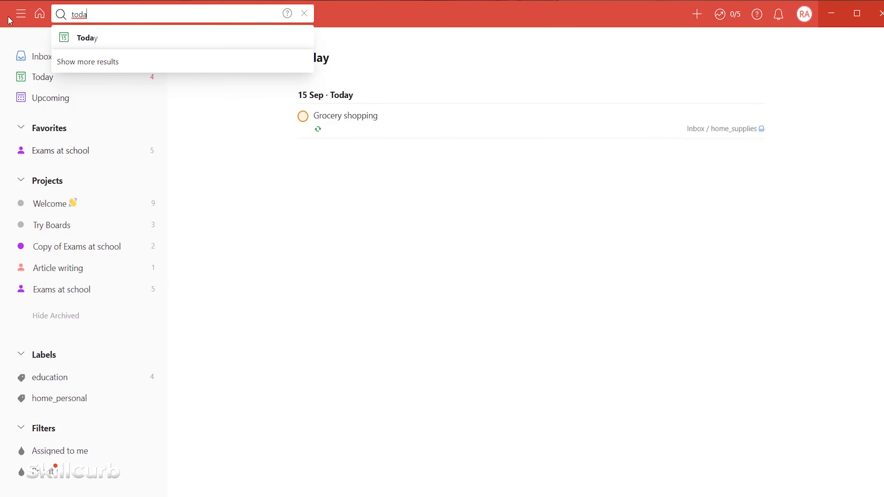
left_click(38, 14)
left_click(76, 15)
type("today&p2")
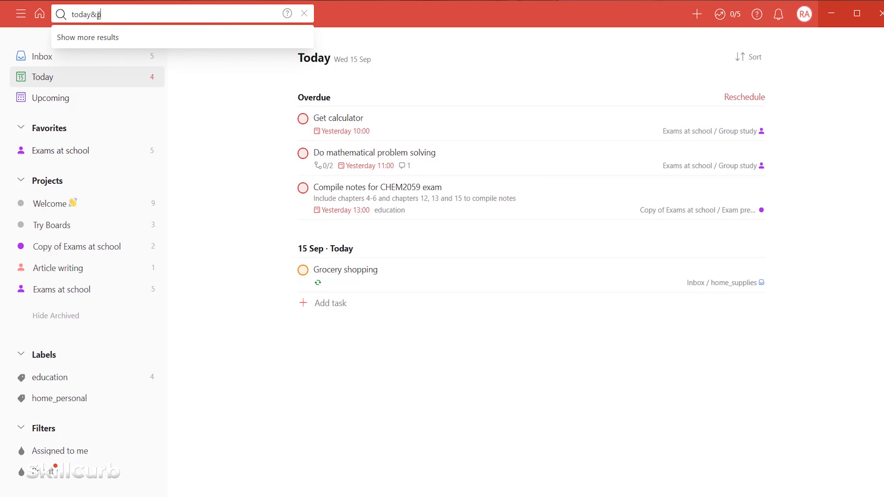
key("Return")
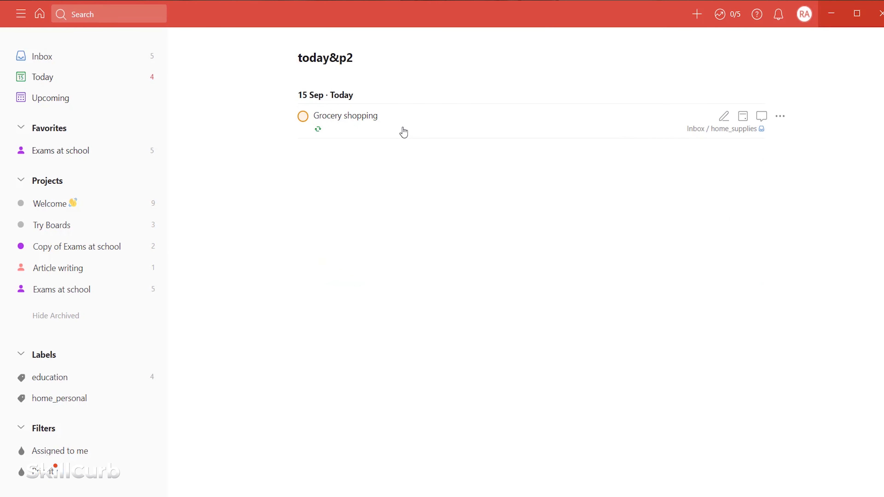
left_click(403, 132)
left_click(568, 136)
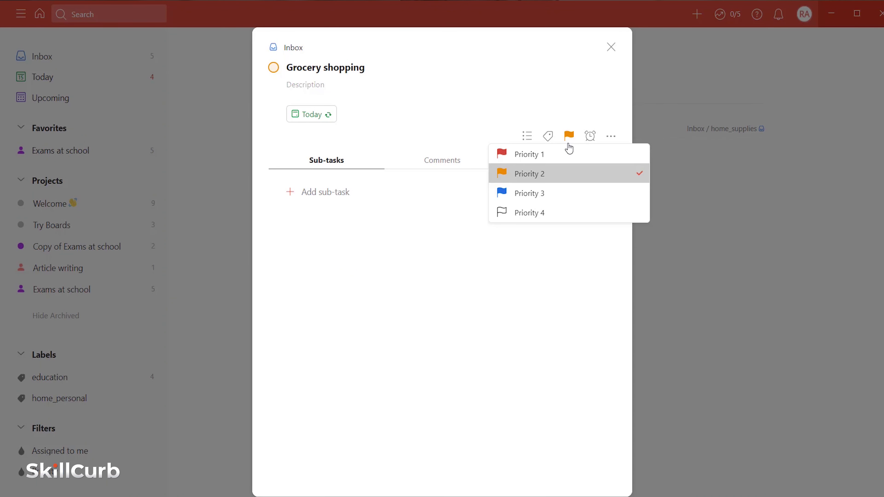
mouse_move(493, 165)
left_mouse_down()
mouse_move(587, 189)
mouse_move(645, 181)
left_mouse_up()
mouse_move(283, 101)
left_mouse_down()
mouse_move(304, 126)
mouse_move(349, 128)
left_mouse_up()
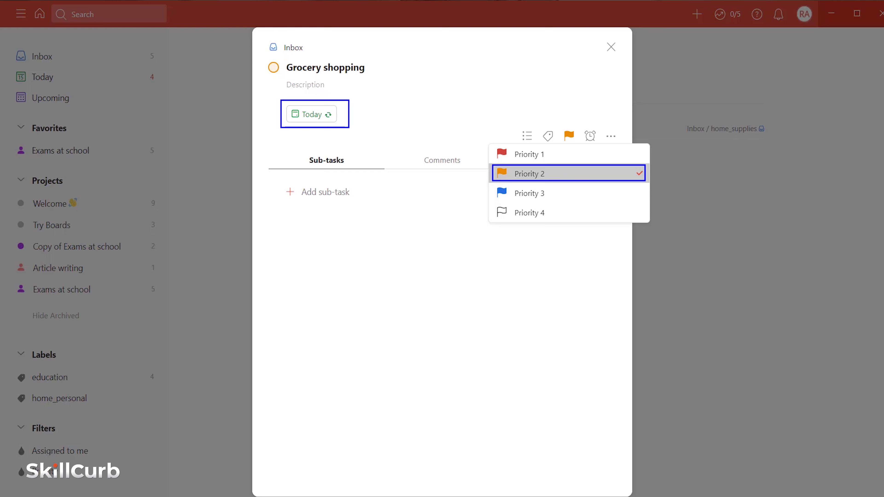
left_click(611, 47)
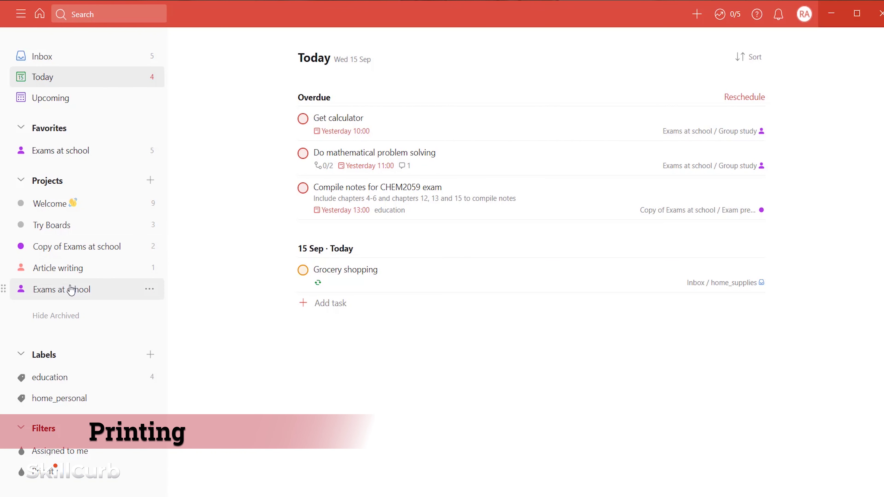
- Print the Exams at school project from the account menu
left_click(72, 290)
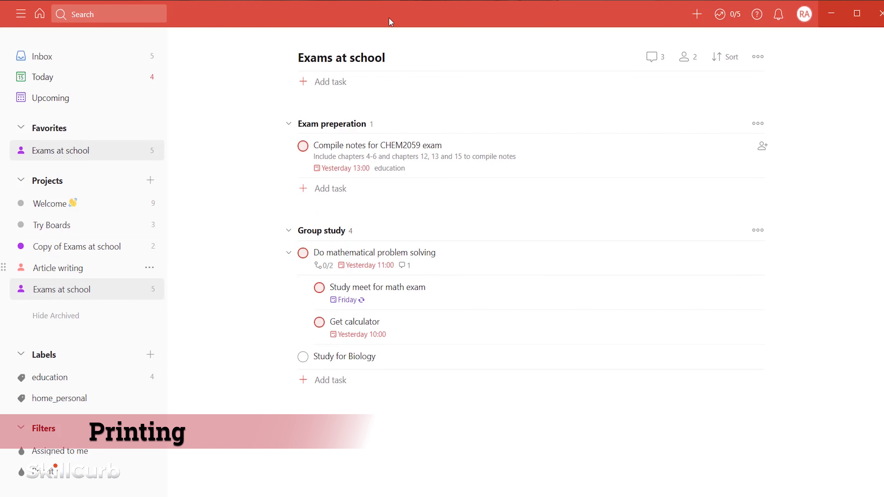
left_click(804, 15)
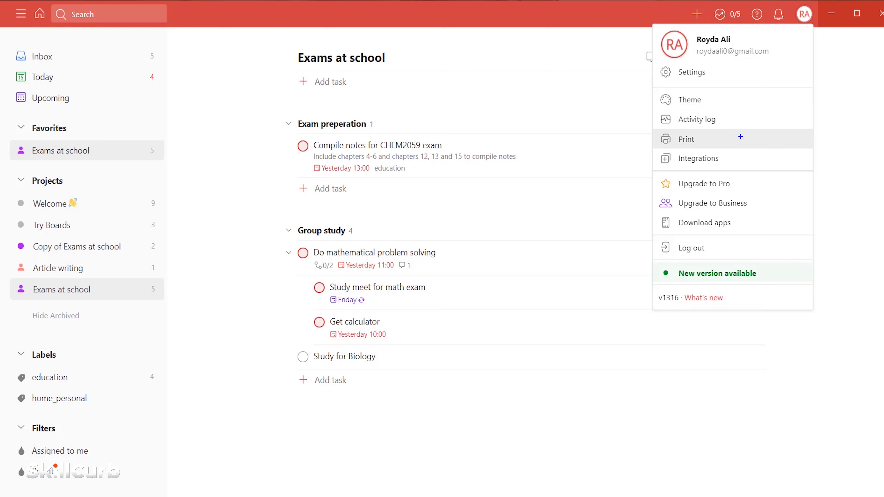
left_click_drag(659, 131, 707, 149)
left_click(699, 139)
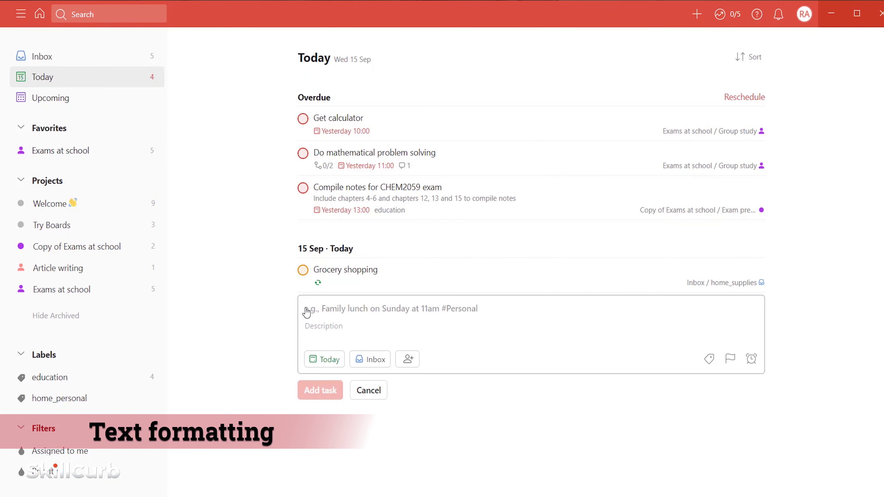
- Add a bold '**car wash**' task described as 'The task above is typed in Bold'
type("**car wash**")
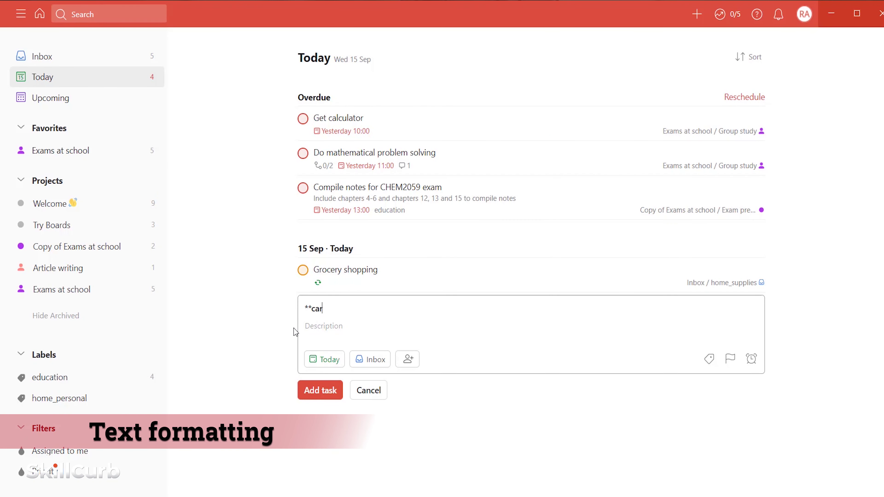
left_click(333, 328)
type("The task above is typed in Bold")
left_click(323, 390)
key("Escape")
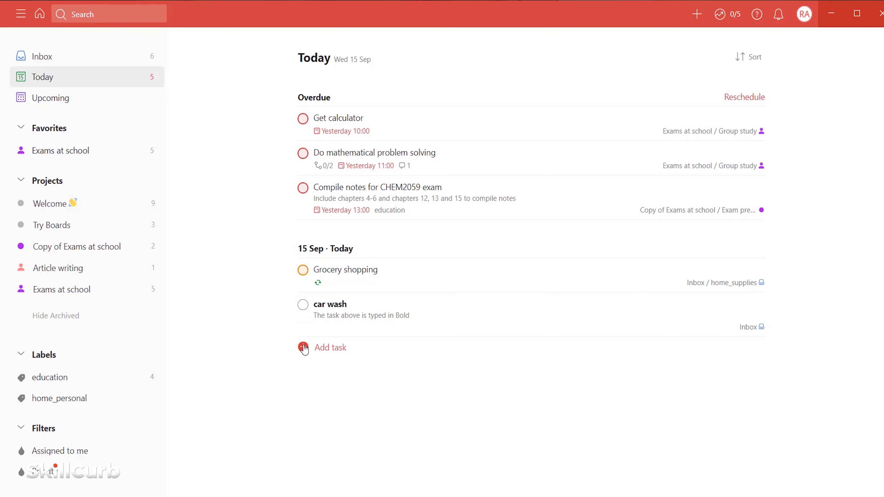
- Add '[Mathematical solved papers' with a pasted link under Exam preperation, then open the link
left_click(313, 347)
left_click(66, 291)
left_click(303, 190)
type("[Mathematical solved papers")
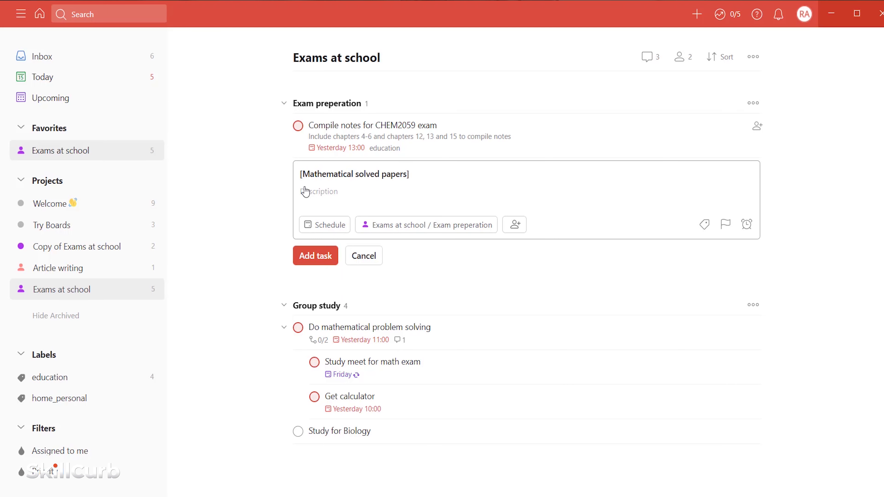
type("(https://pastpapers.co/cie/?dir=A-Level/Mathematics-9709)")
left_click(311, 258)
key("Escape")
left_click(361, 191)
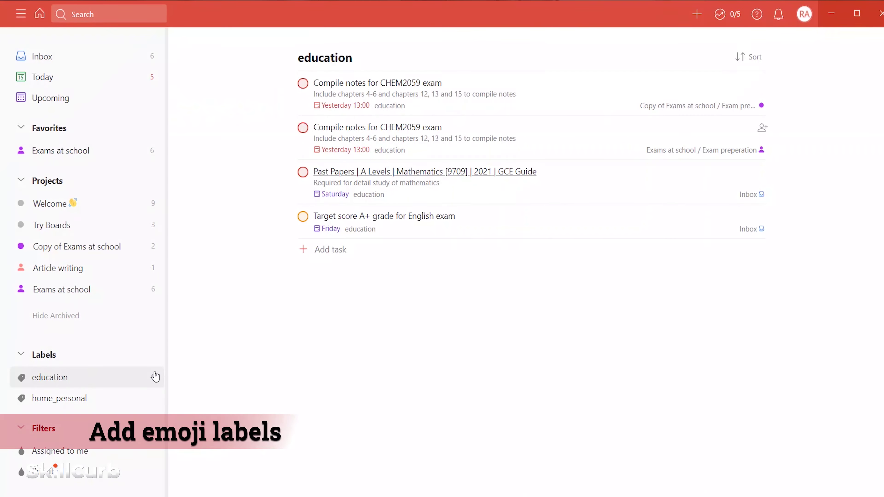
- Append the books emoji to the education label's name and show its four tasks
left_click(155, 376)
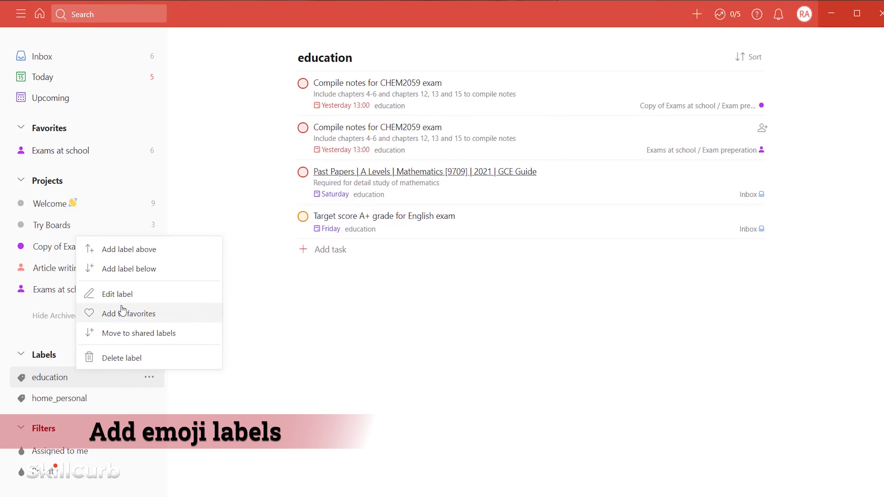
left_click(120, 296)
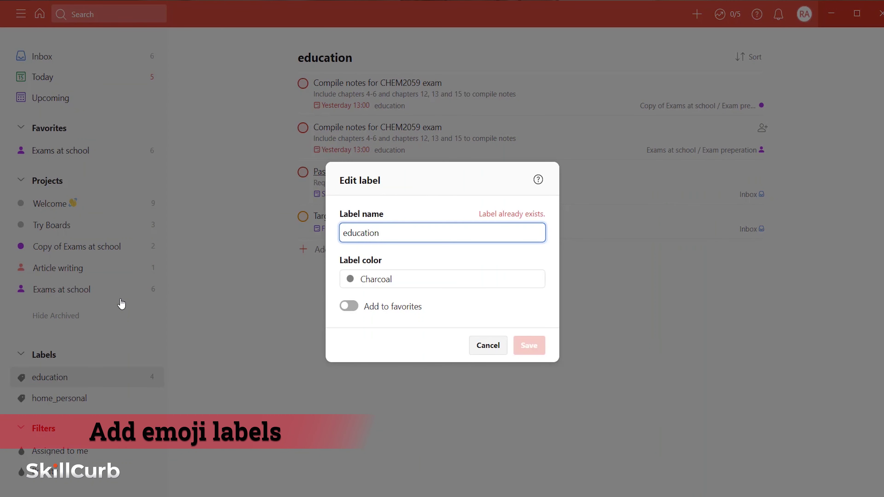
key("super+period")
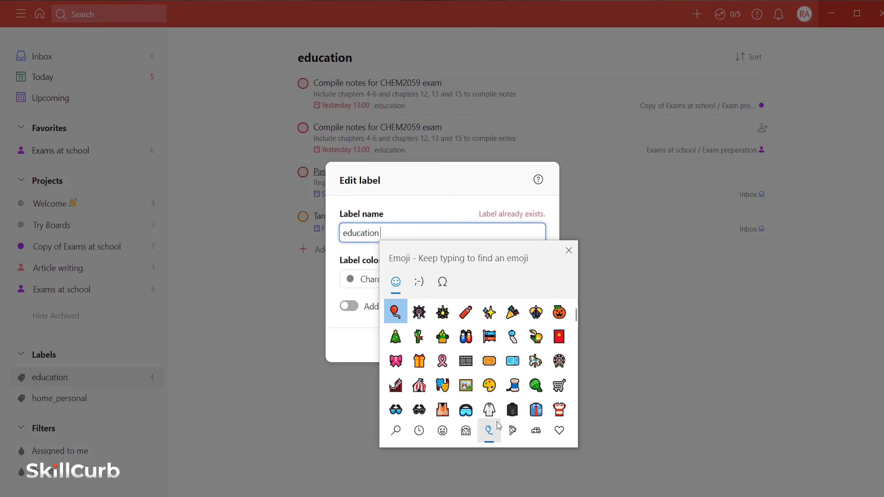
scroll(578, 333, "down", 3)
left_click_drag(578, 332, 579, 392)
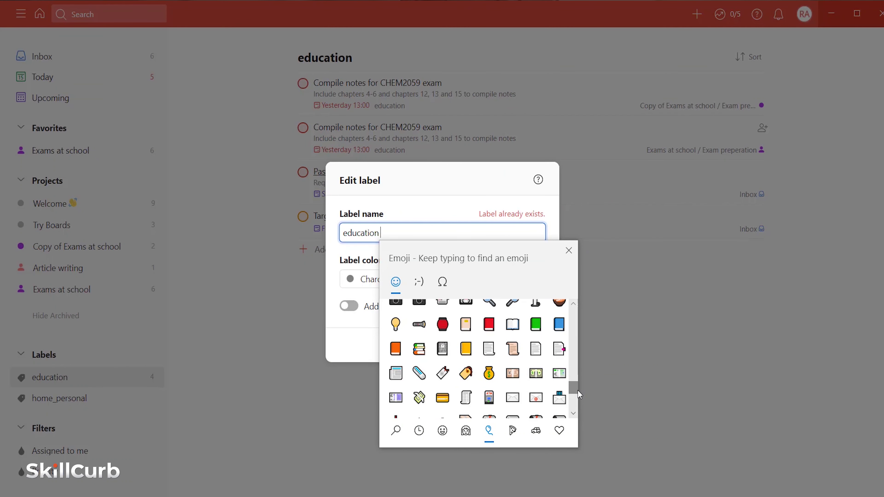
key("Return")
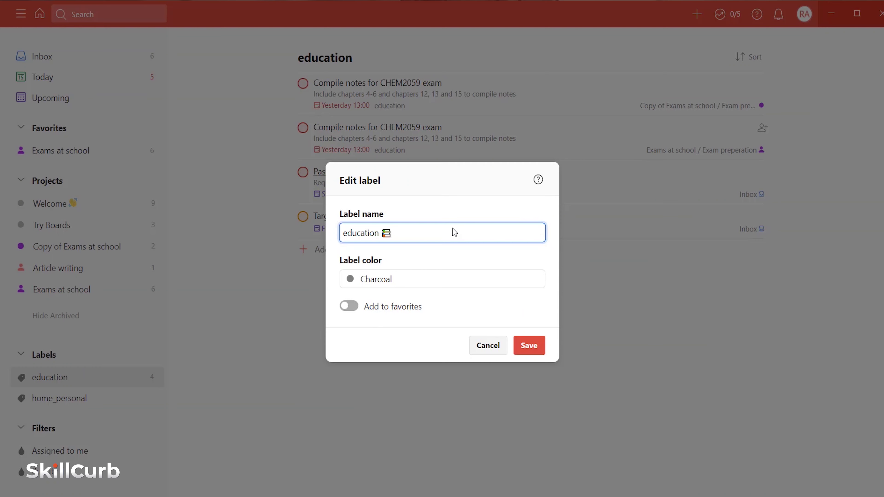
left_click(520, 346)
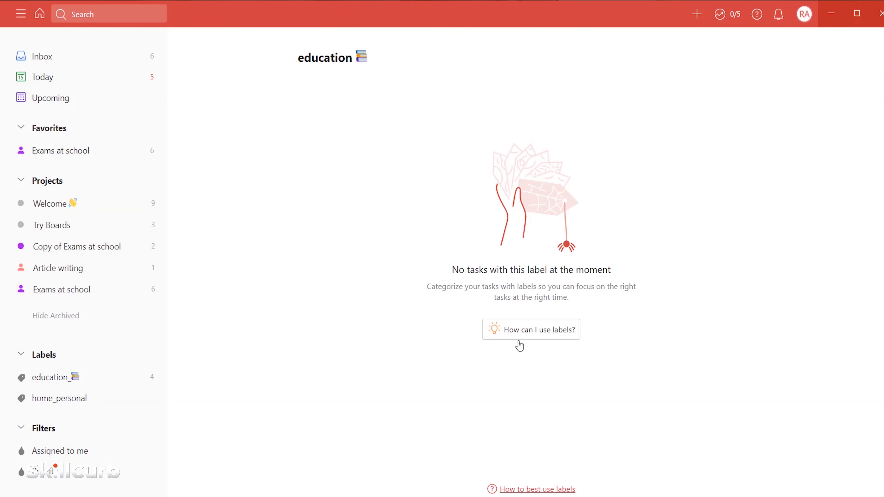
left_click(57, 378)
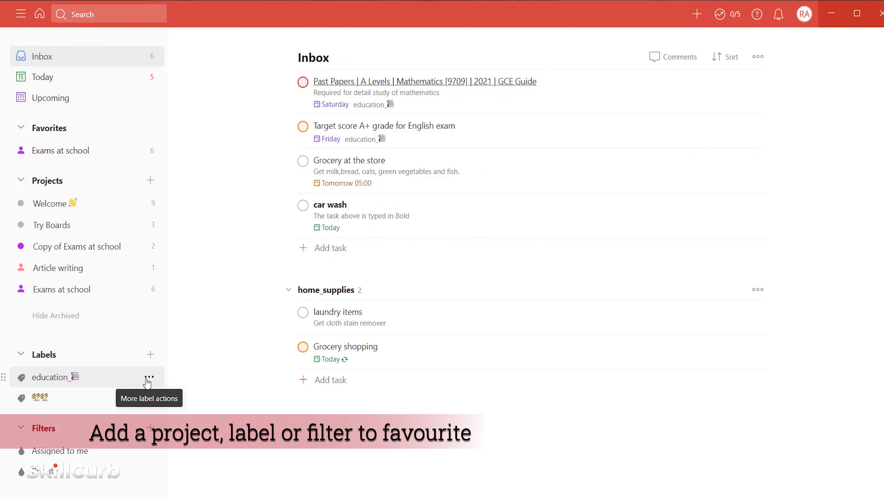
- Add the education label and the Article writing project to Favorites
left_click(146, 378)
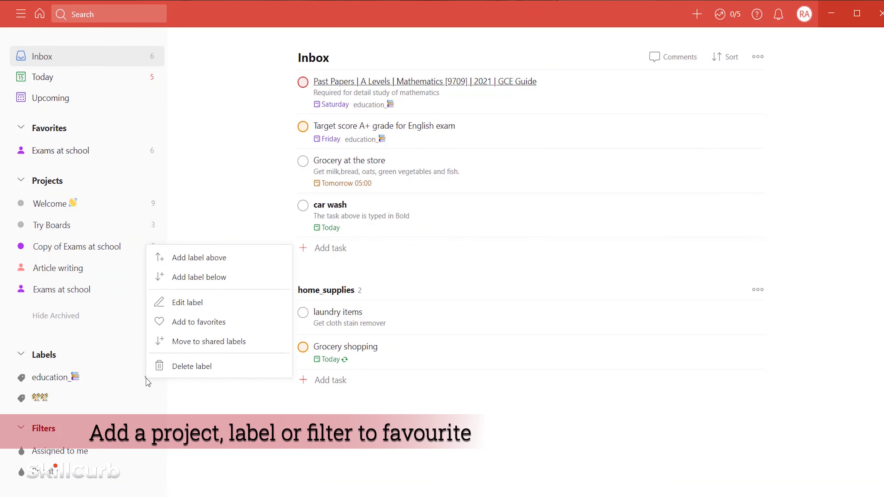
left_click(197, 321)
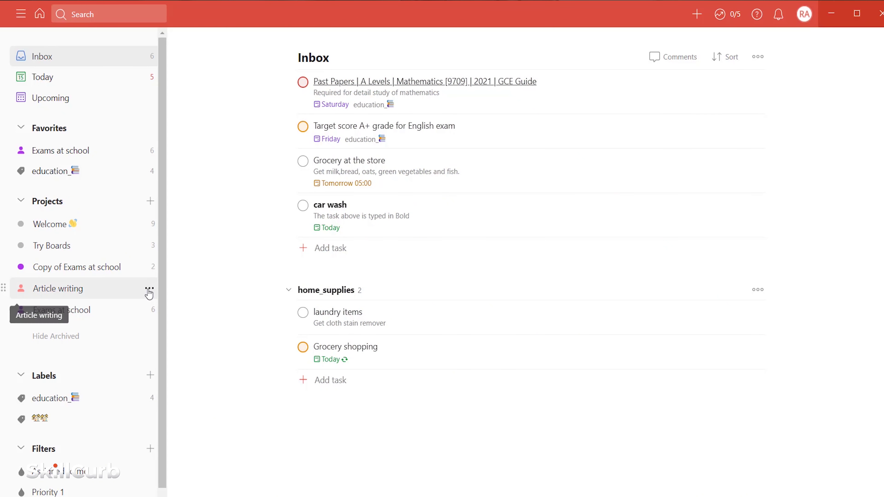
left_click(149, 291)
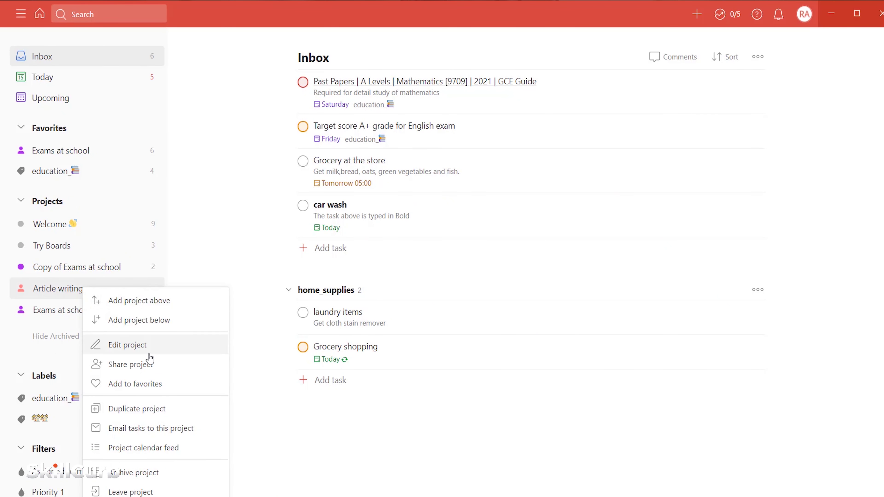
left_click(148, 389)
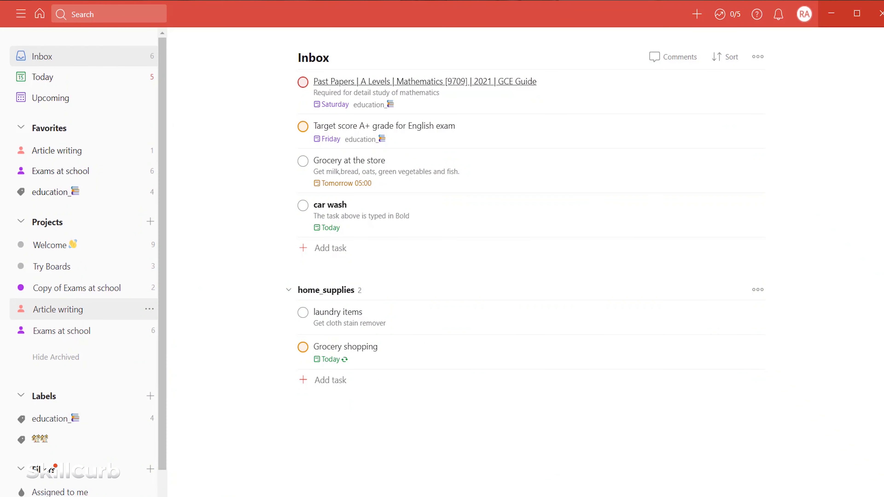
mouse_move(6, 119)
left_mouse_down()
mouse_move(84, 198)
mouse_move(101, 202)
left_mouse_up()
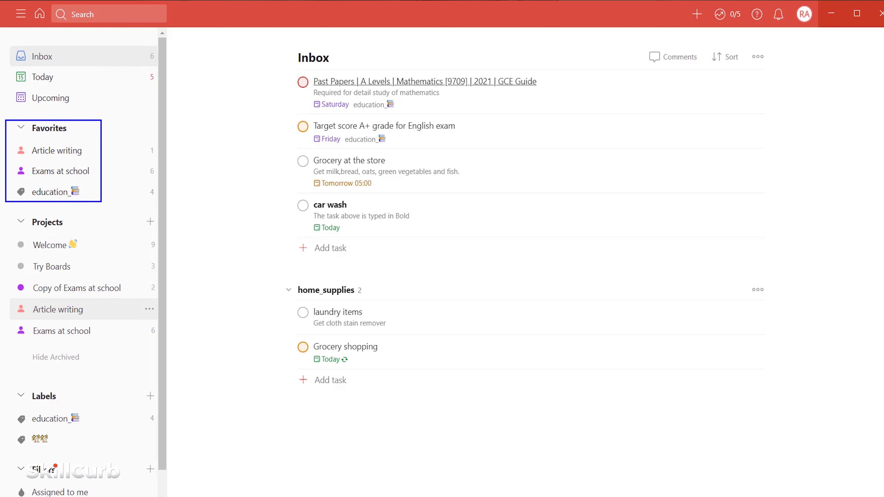
key("Escape")
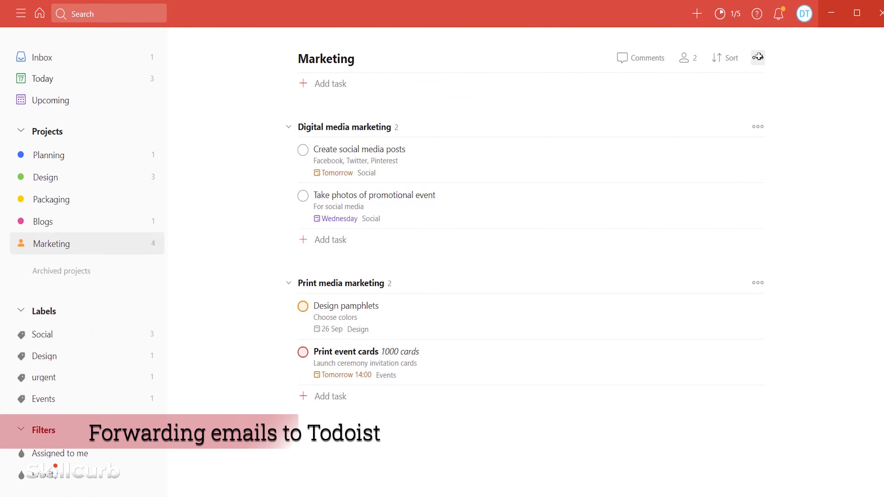
- Copy the Marketing project's 'Email tasks to this project' address to the clipboard
left_click(757, 56)
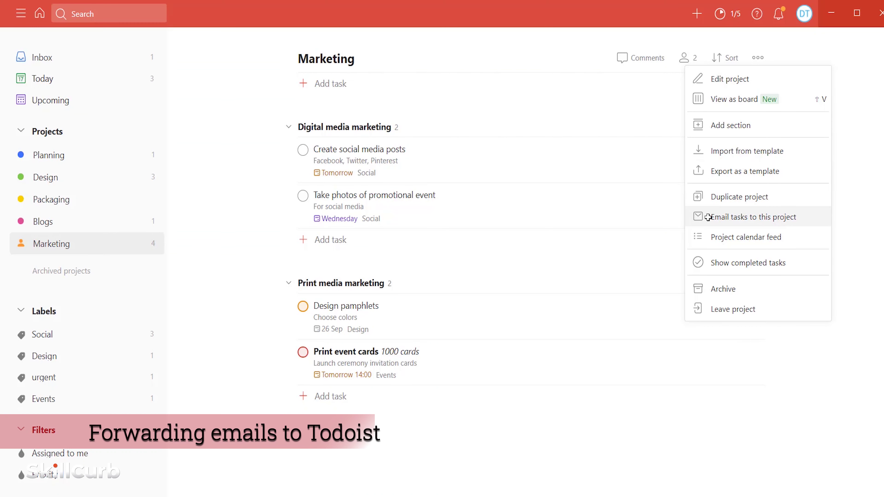
left_click(708, 217)
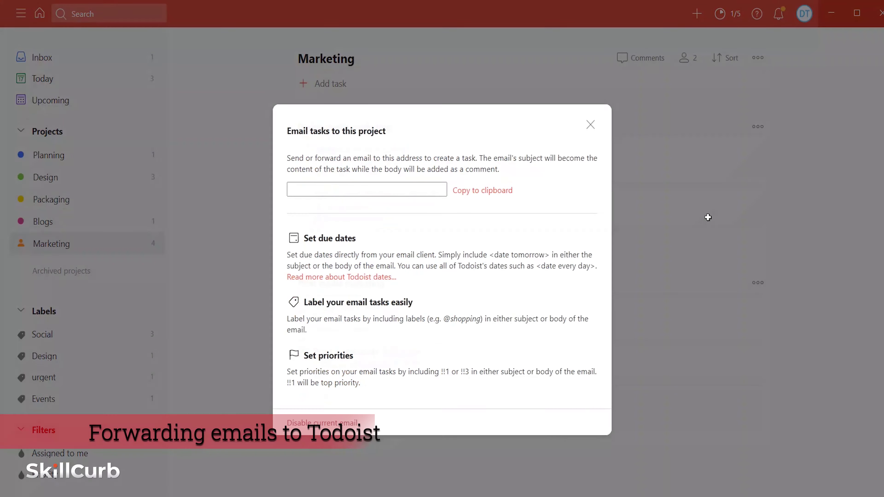
left_click(505, 192)
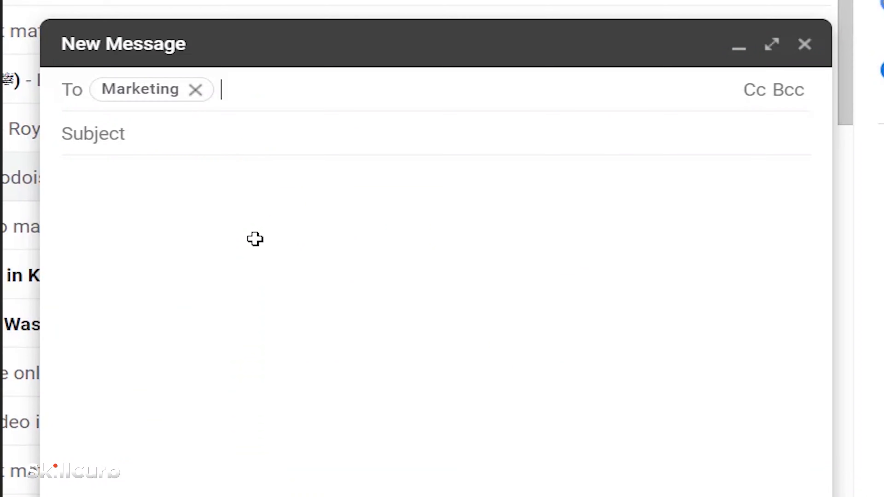
left_click(233, 144)
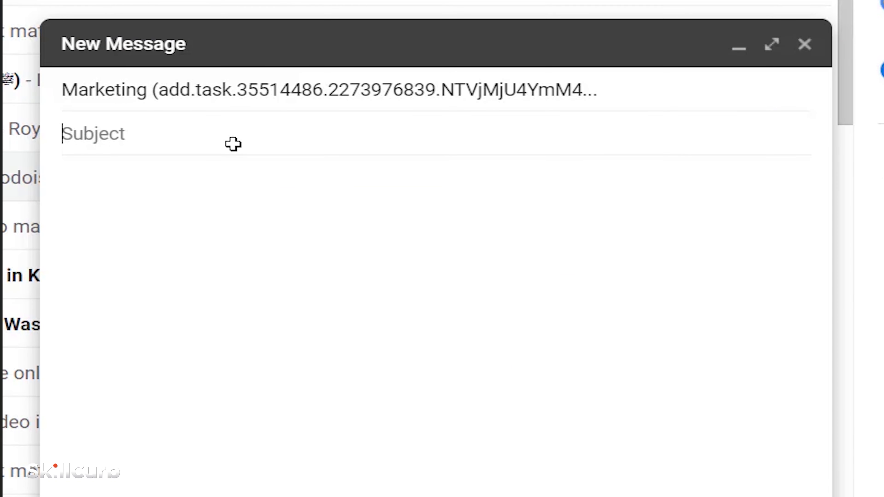
- Enter 'Find appropriate hashtags and keywords' as the email subject
type("Find appropriate has")
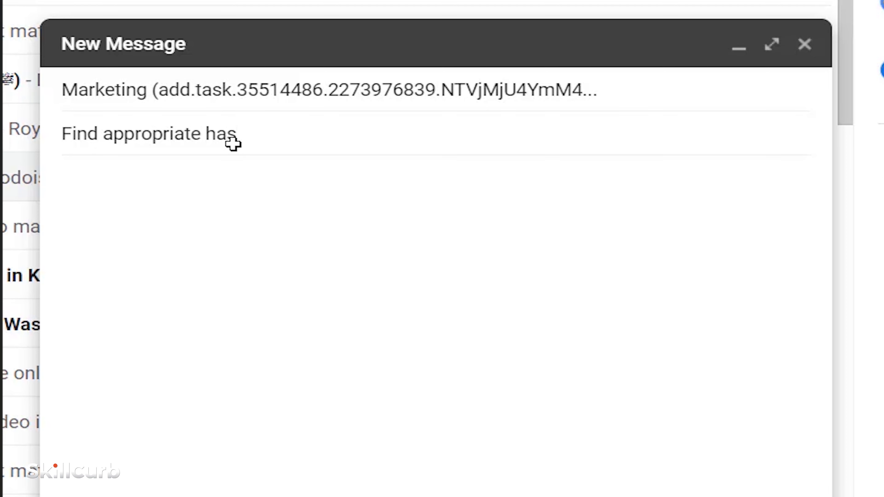
type("htags and keywords")
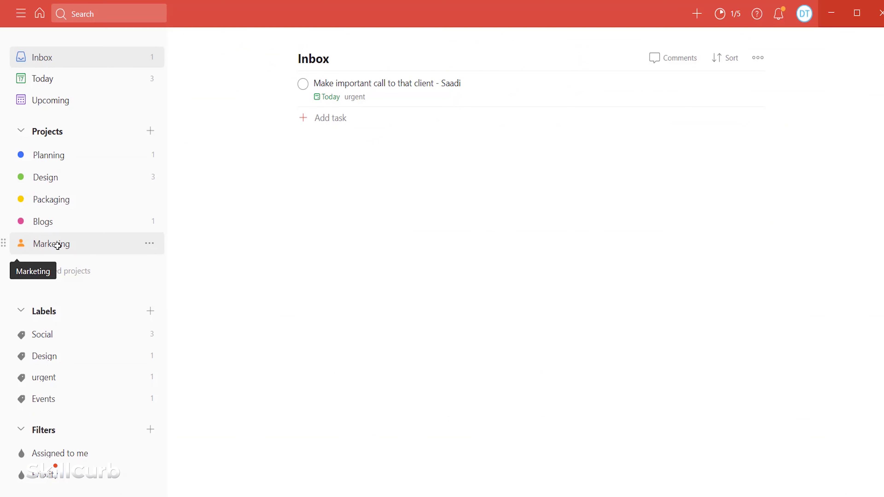
- Open Marketing and view the comments on the forwarded 'Find appropriate hashtags and keywords' task
left_click(59, 244)
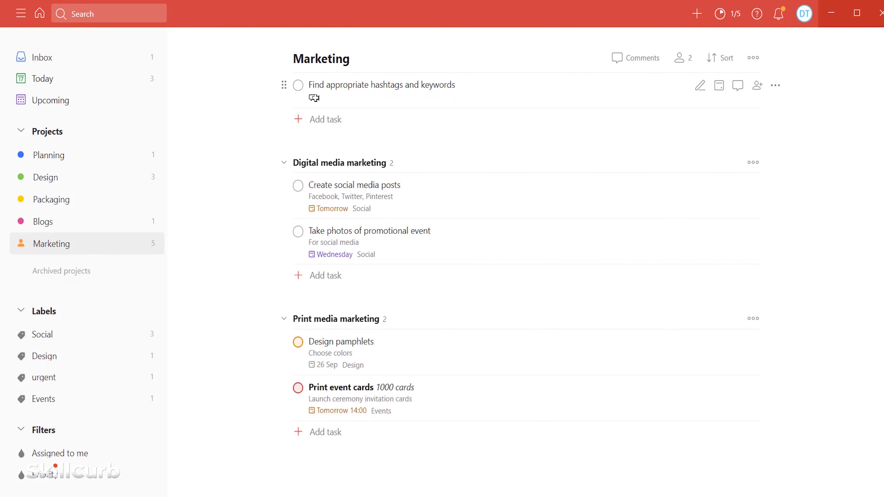
left_click(314, 98)
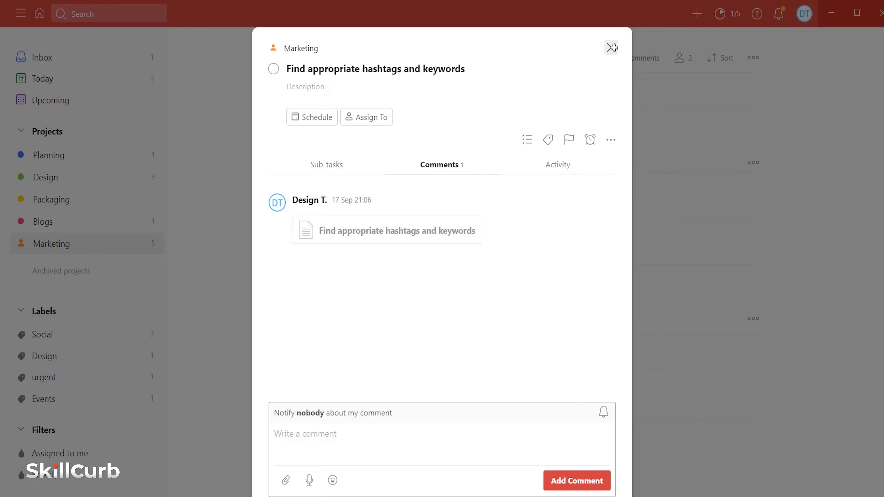
- Close the 'Find appropriate hashtags and keywords' task details to return to Marketing
left_click(612, 47)
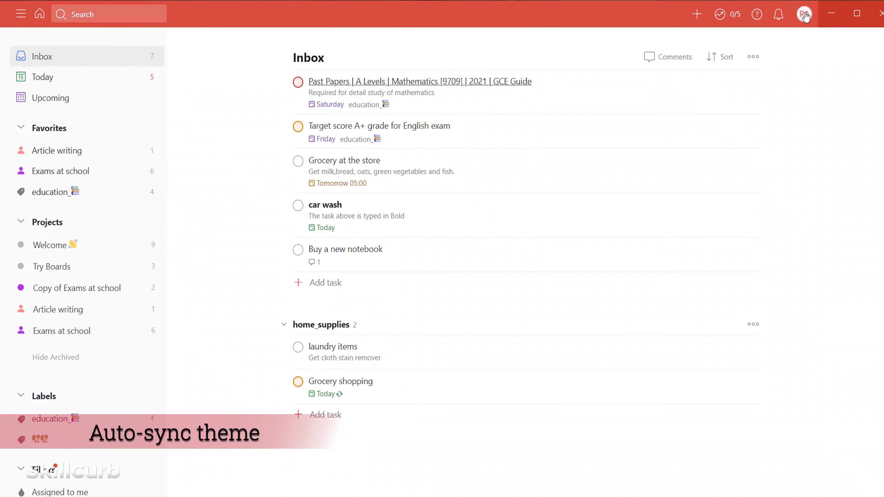
- Apply the Dark theme from the account theme settings and view the dark Inbox
left_click(804, 14)
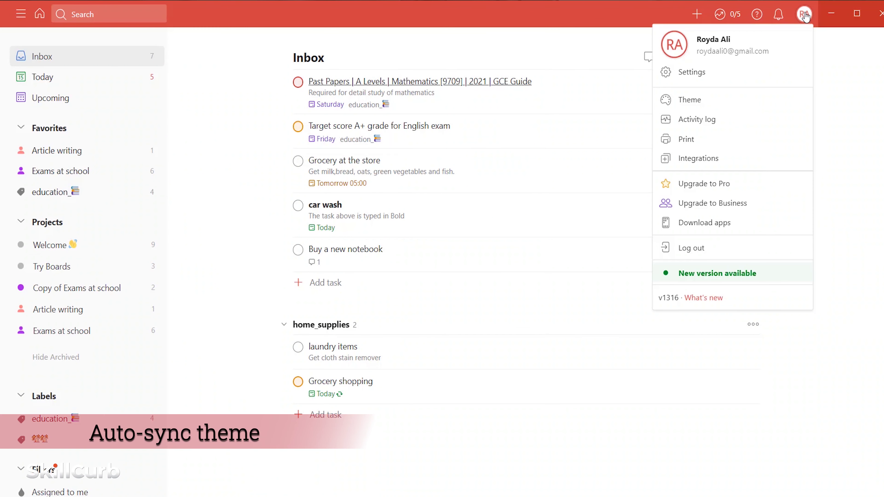
left_click_drag(652, 89, 707, 109)
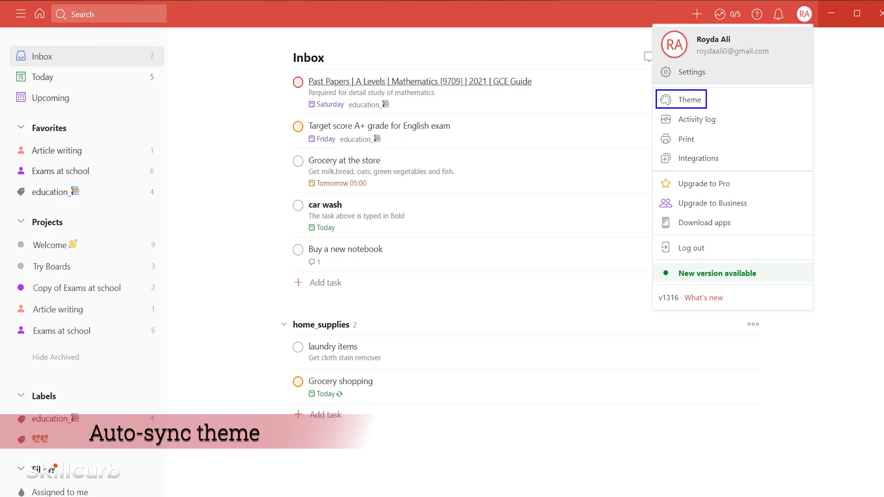
left_click(689, 100)
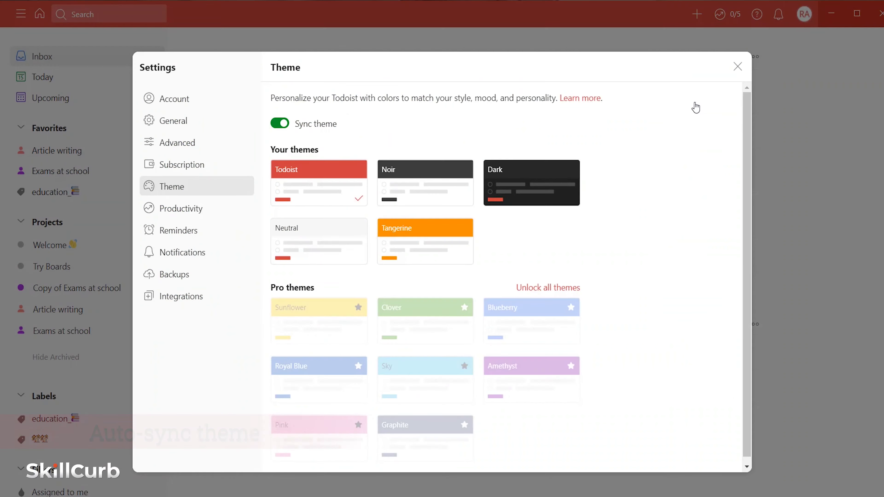
left_click(537, 181)
left_click(728, 456)
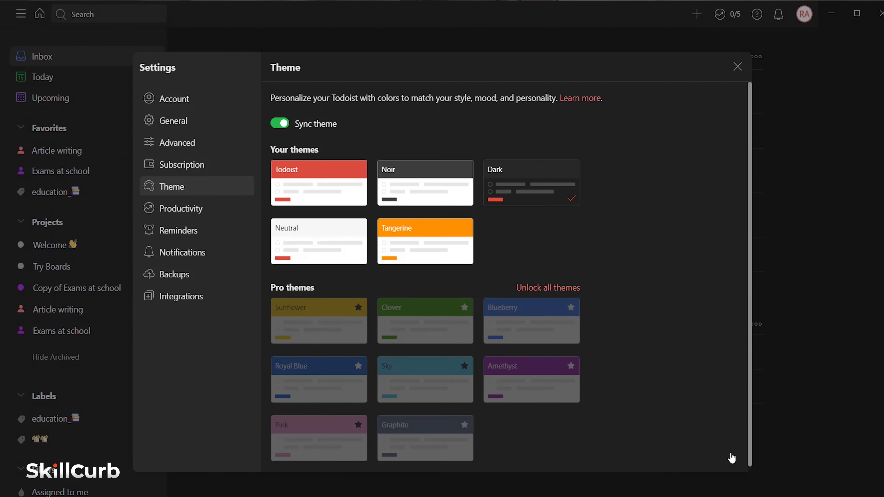
left_click(737, 66)
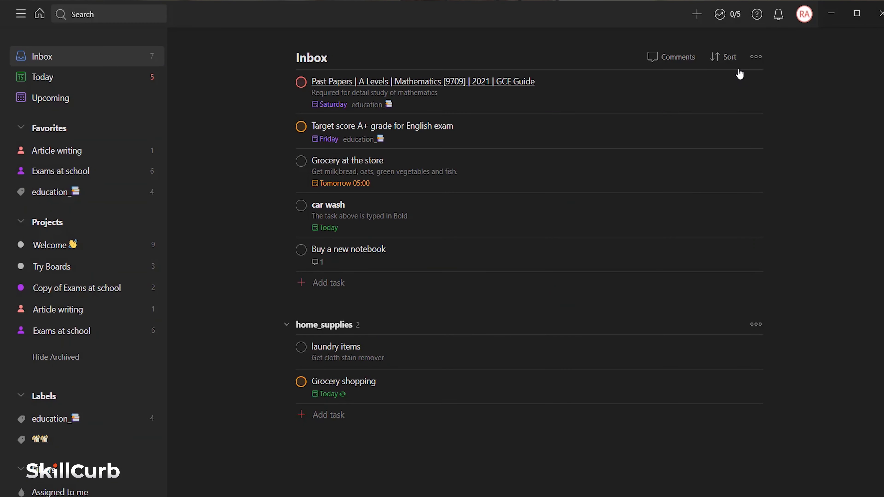
- Switch the theme to Tangerine and close Settings
left_click(804, 14)
left_click(689, 99)
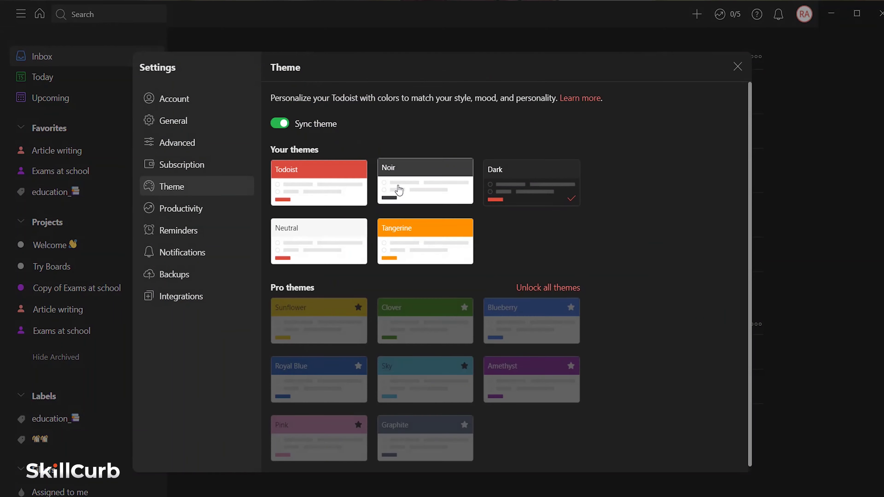
left_click(400, 242)
left_click(708, 458)
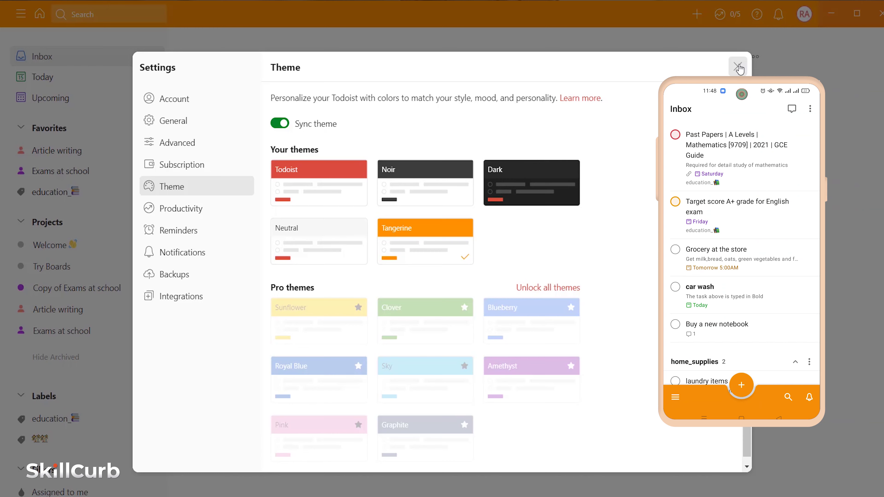
left_click(737, 66)
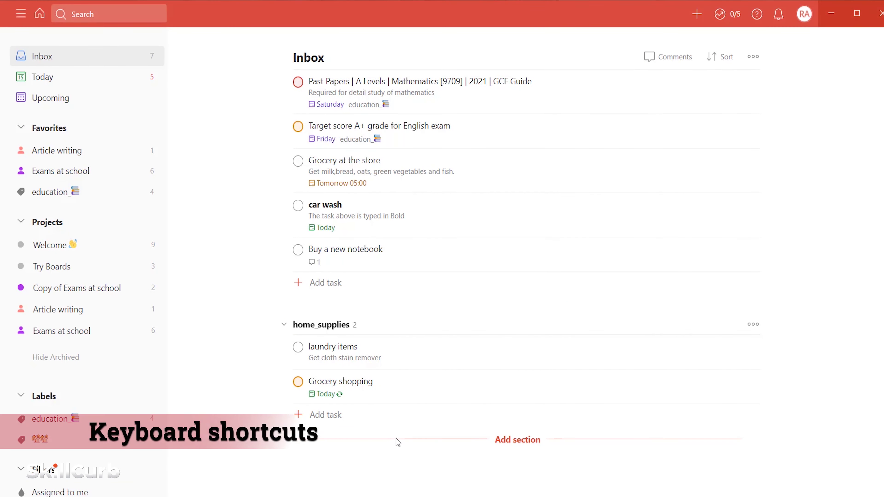
- Start a new task 'Write poetry in urdu language' labelled education_
left_click(300, 284)
type("W")
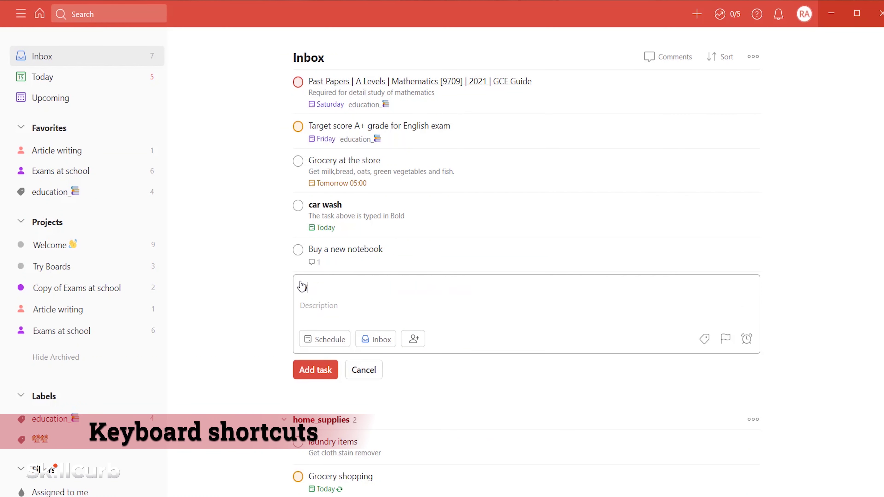
type("rite poetry in urdu language")
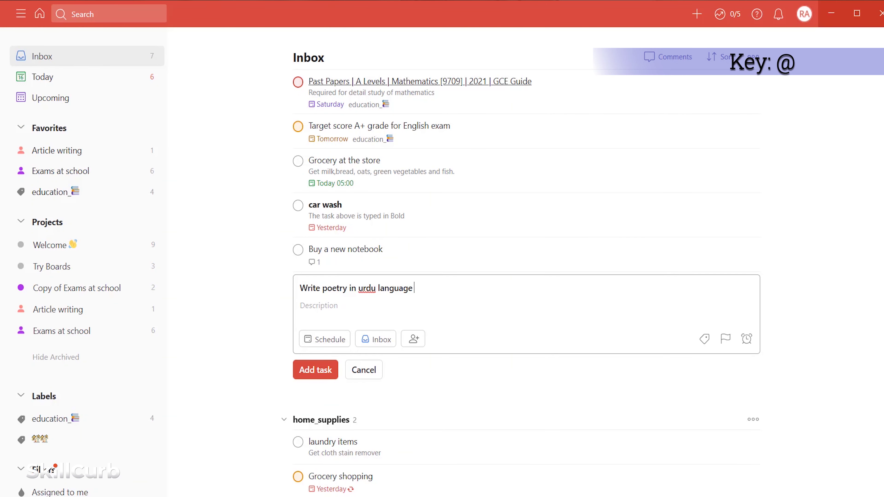
type("@")
left_click(331, 304)
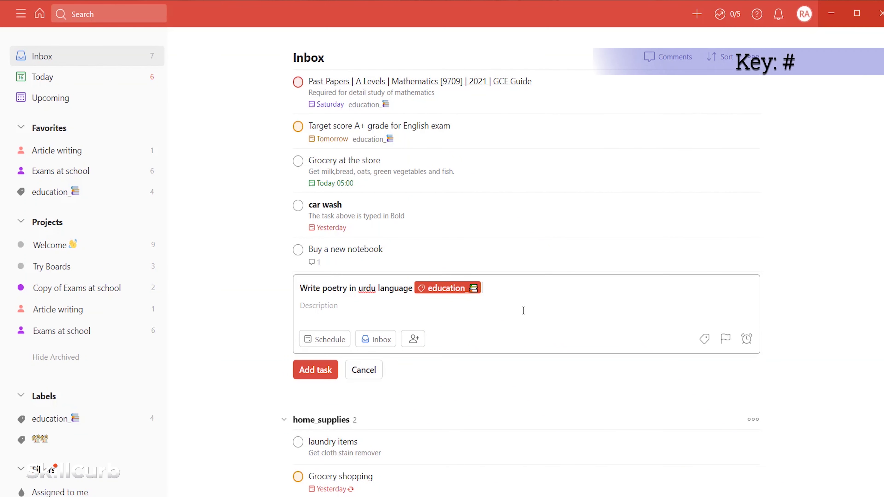
- Put it in Article writing's Urdu section, assign the collaborator, set priority 2, and save
type("#art")
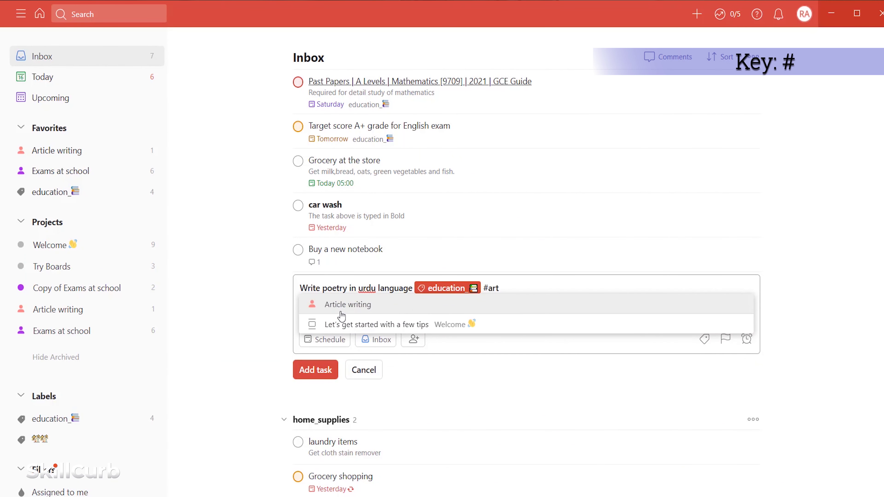
left_click(347, 313)
type("/")
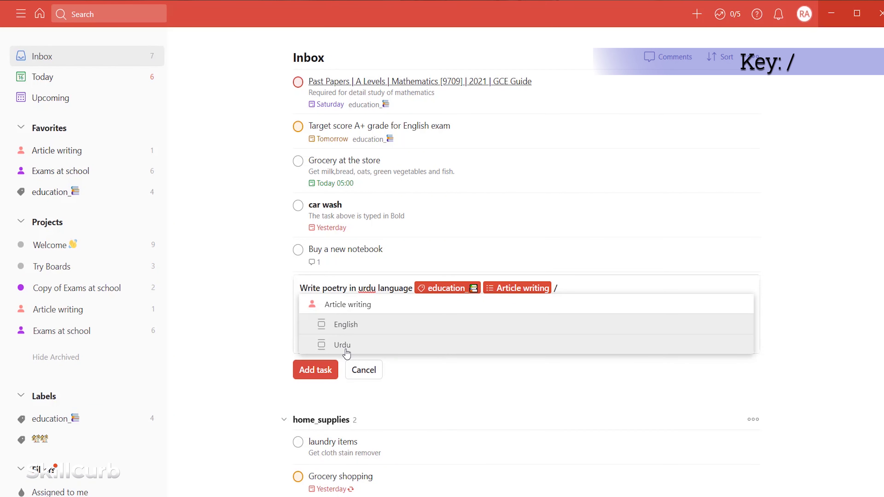
left_click(346, 350)
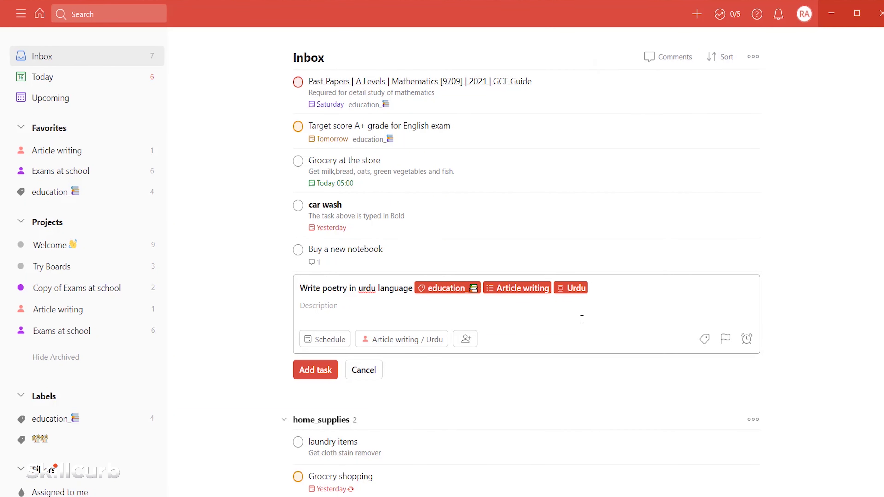
type("+")
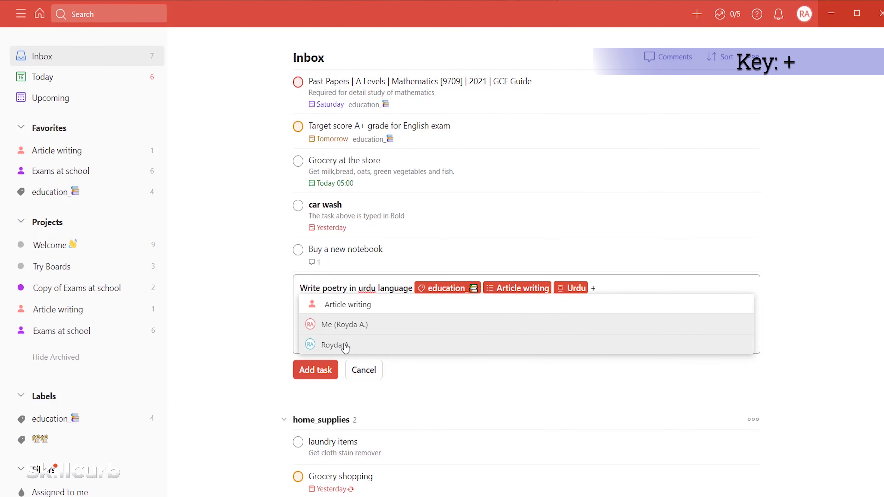
left_click(344, 348)
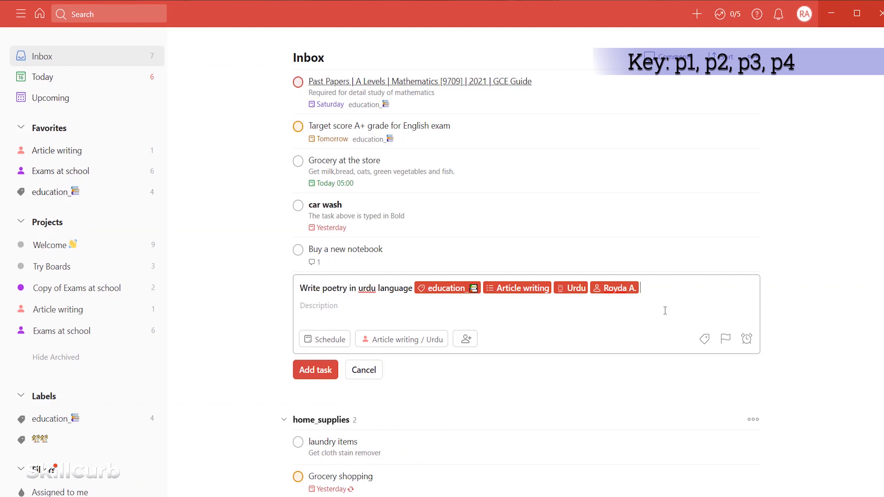
type("p2")
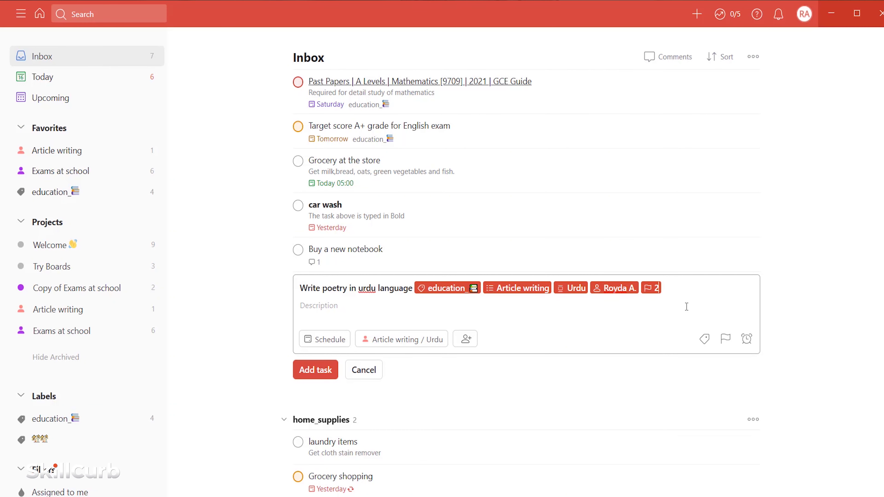
left_click(312, 375)
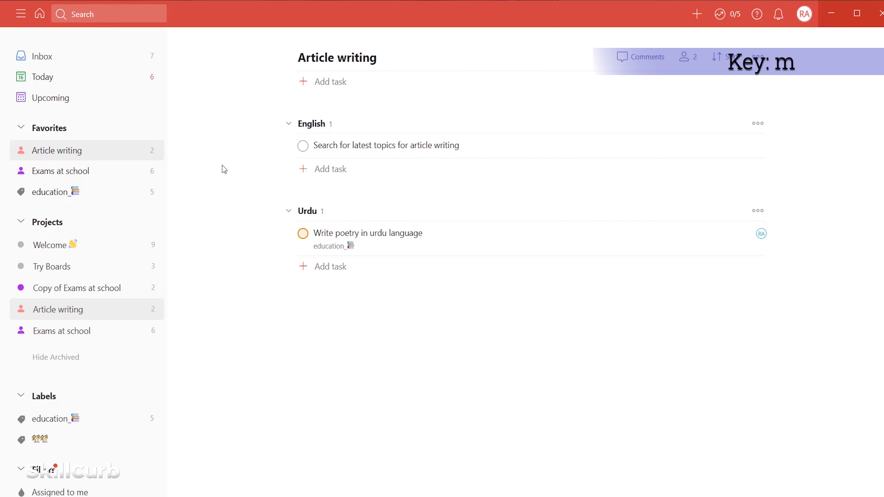
- Use the M, H, Q and A shortcuts to toggle the sidebar, reach Today, and open then dismiss task editors
key("m")
key("m")
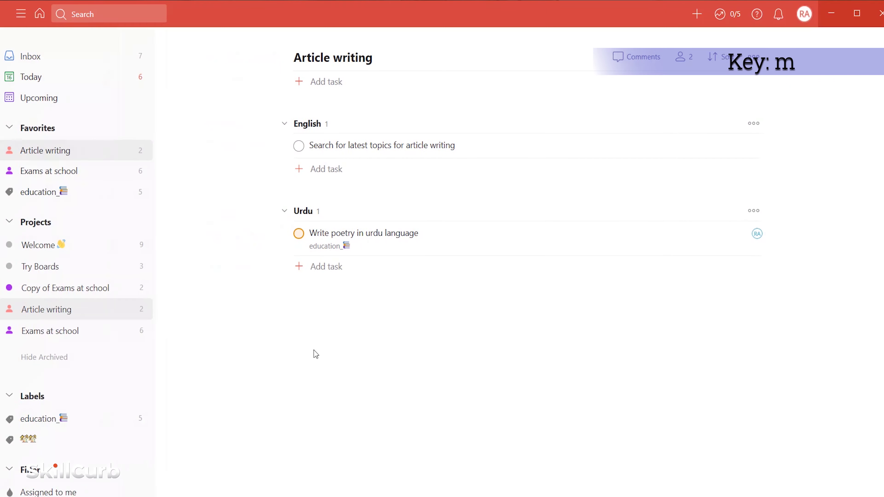
key("h")
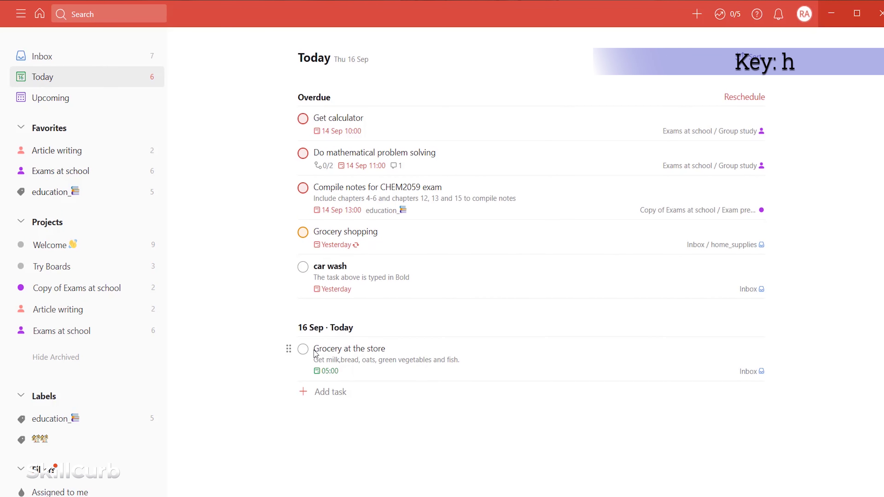
key("q")
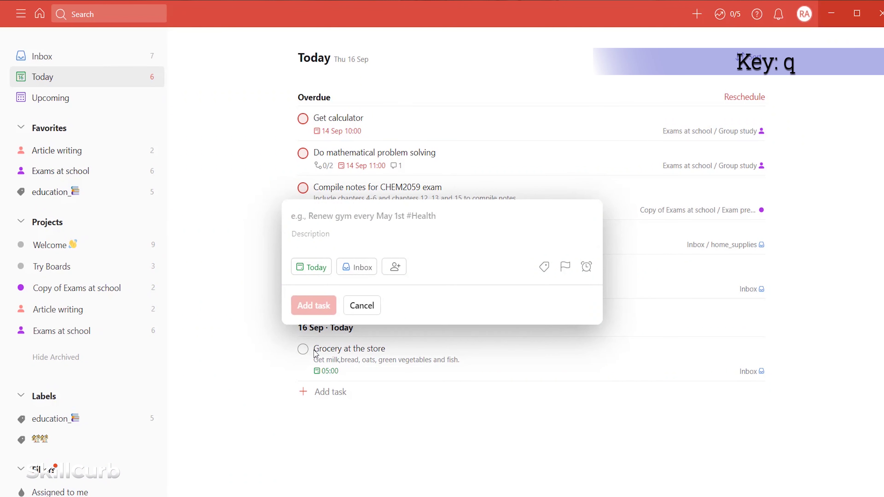
left_click(315, 353)
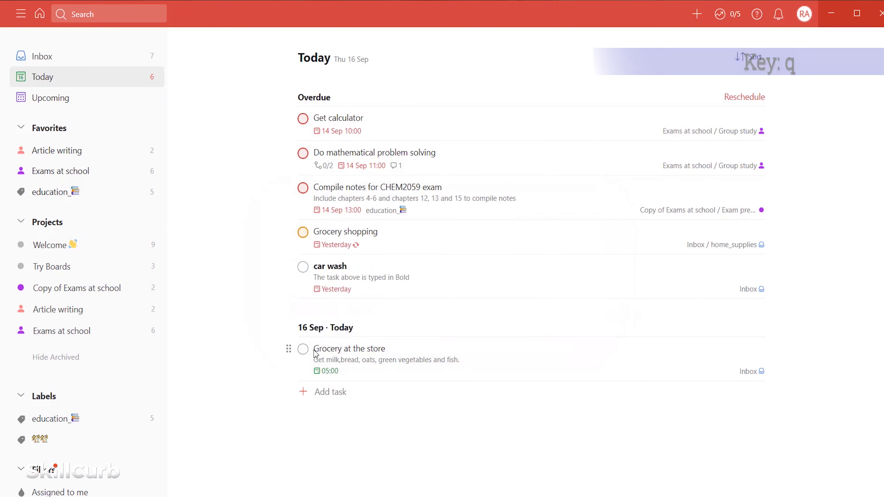
key("a")
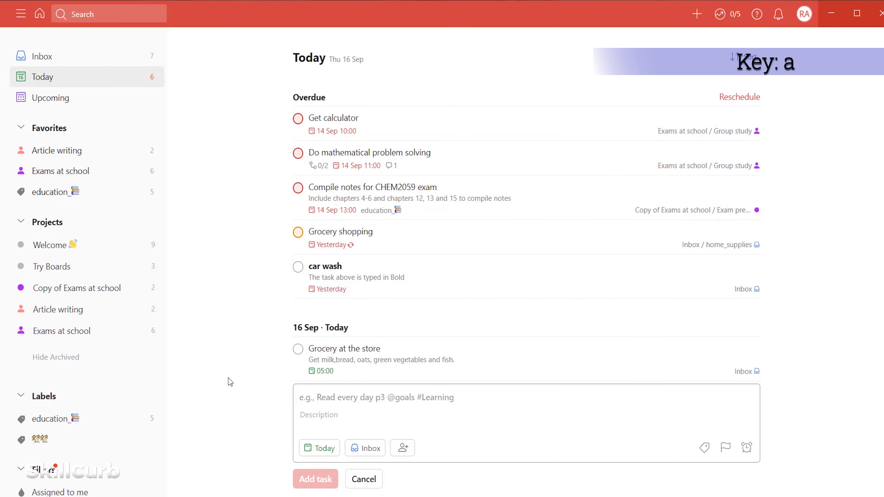
key("Escape")
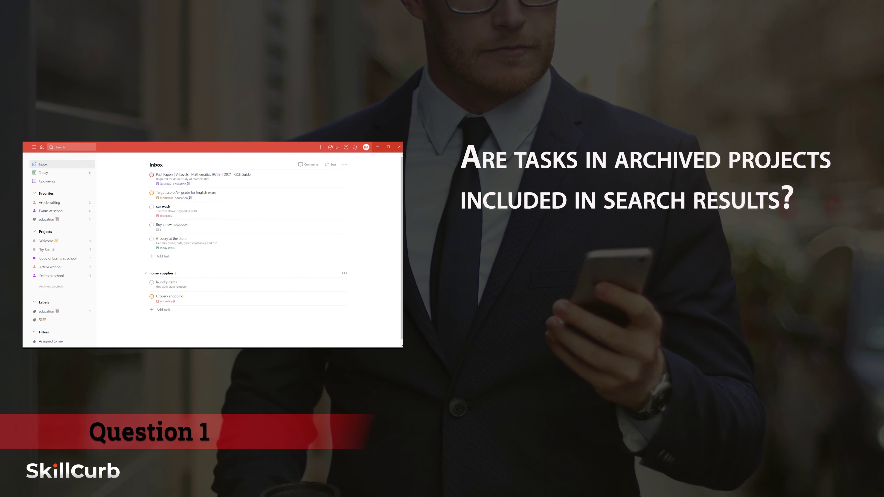
- Archive the home_supplies section together with its 2 tasks
left_click(344, 273)
left_click(341, 298)
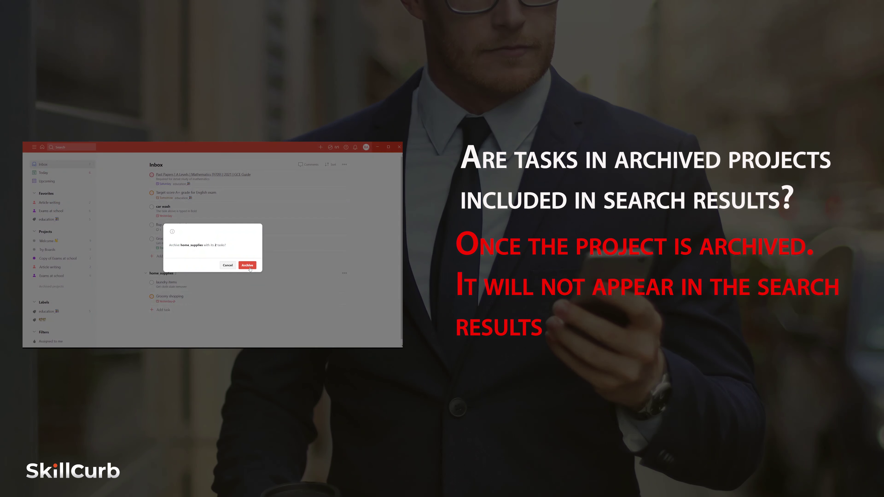
left_click(247, 265)
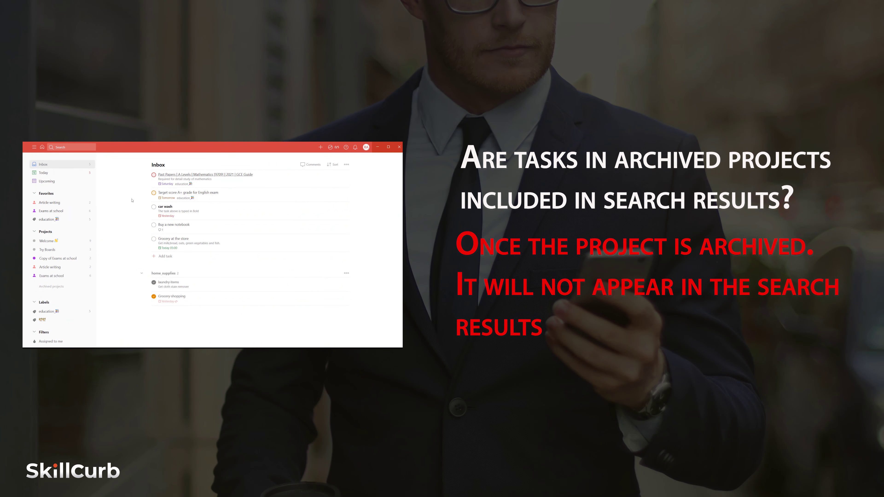
- Search for 'yesterday' to find the overdue car wash task
left_click(71, 147)
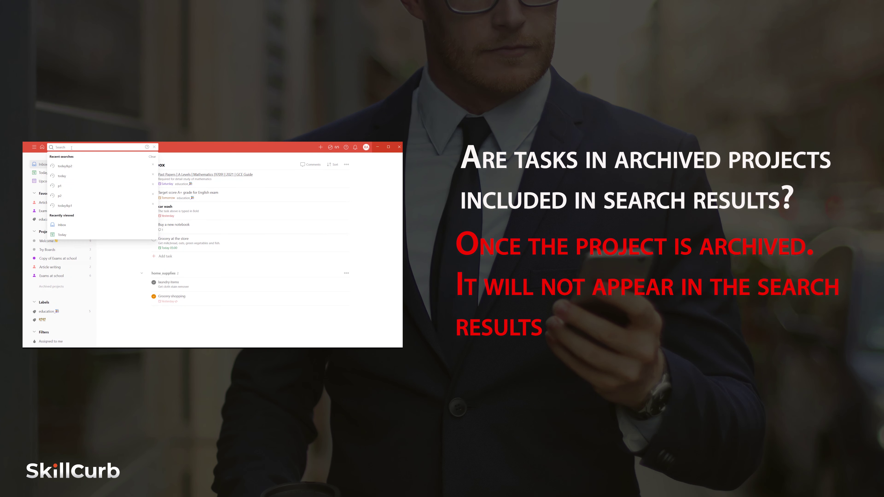
type("yesterday")
key("Return")
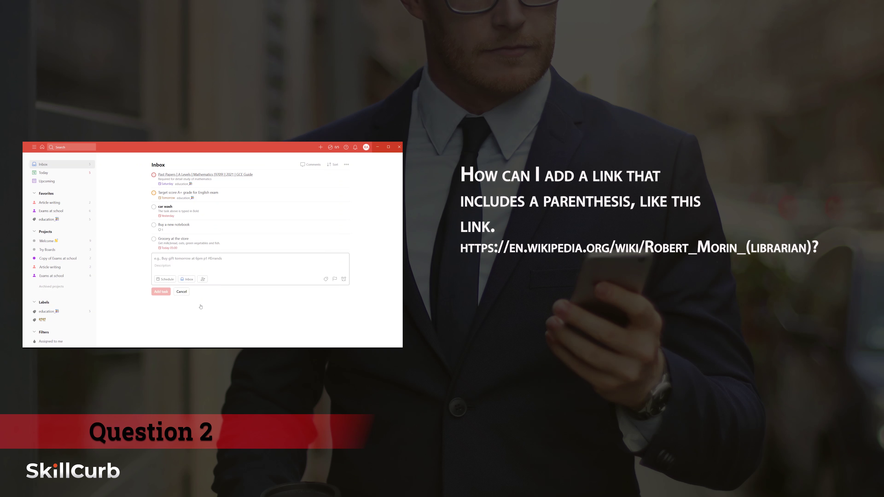
- Write a [Robert Morin]( link with the pasted Wikipedia URL, encoding its first parenthesis as %28
type("[R")
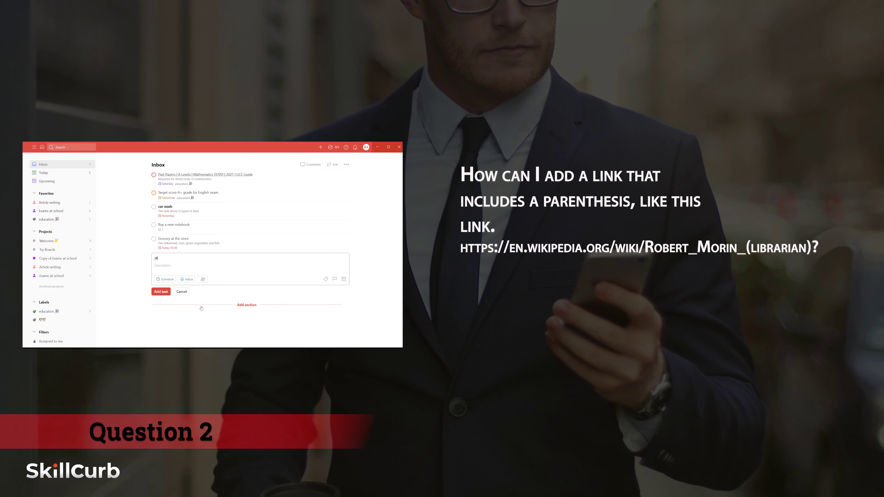
type("obert Morin](")
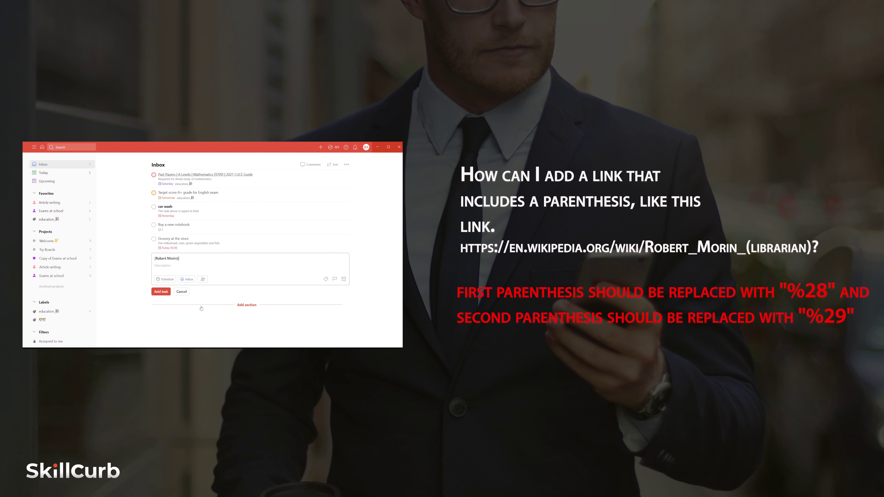
type("https://en.wikipedia.org/wiki/Robert_Morin_(librarian)")
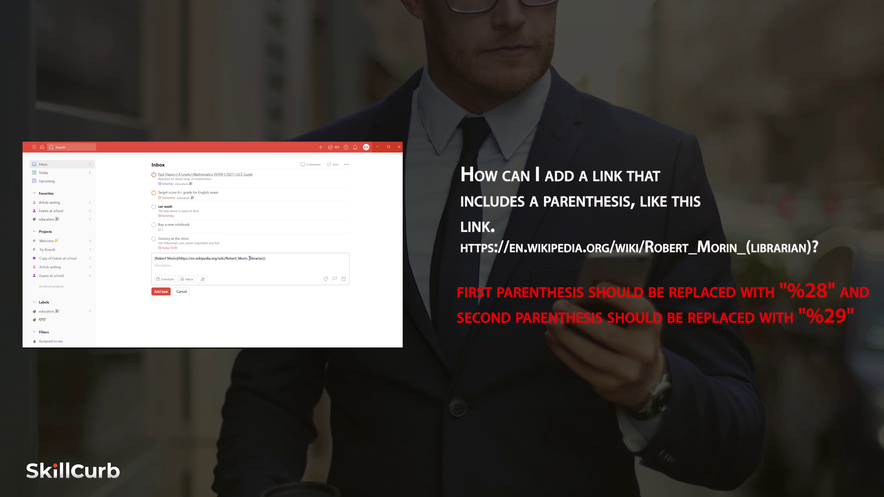
type("%28")
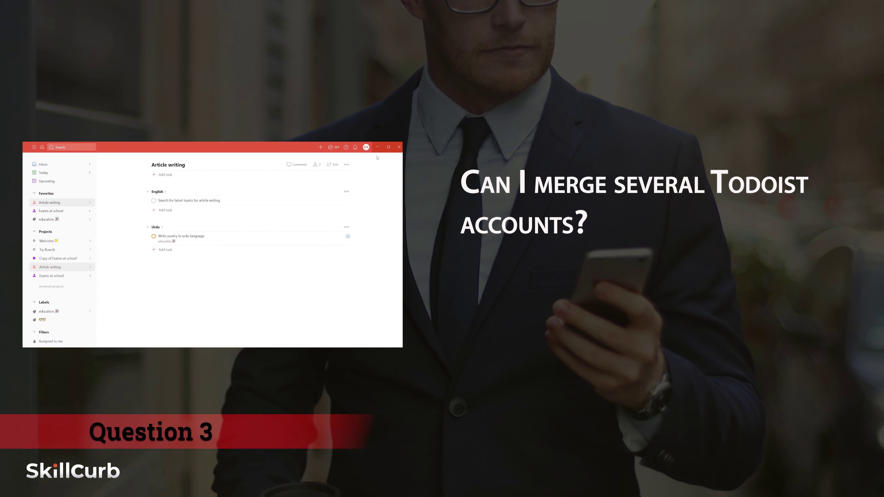
- Export Article writing as a CSV template and open the downloaded Article writing.csv
left_click(347, 164)
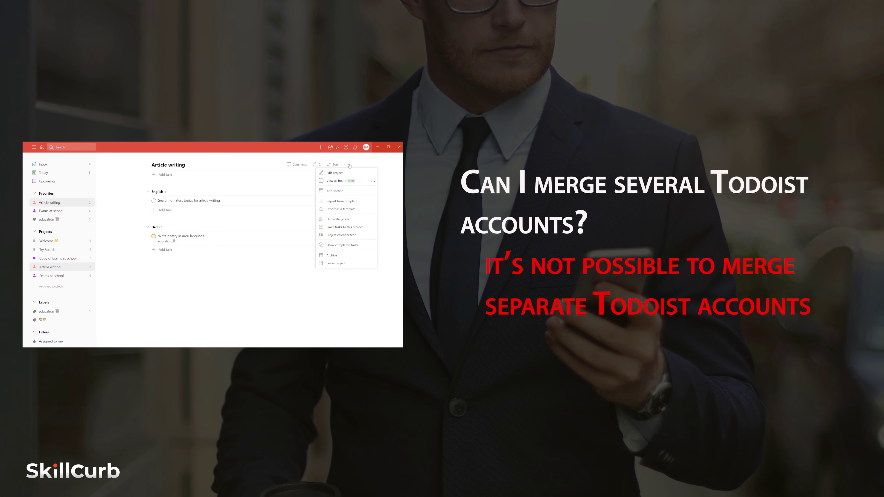
left_click(341, 209)
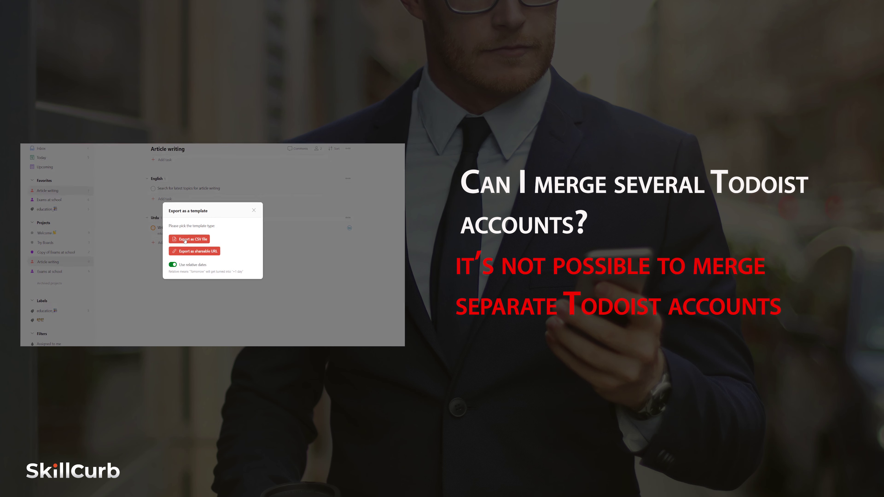
left_click(185, 248)
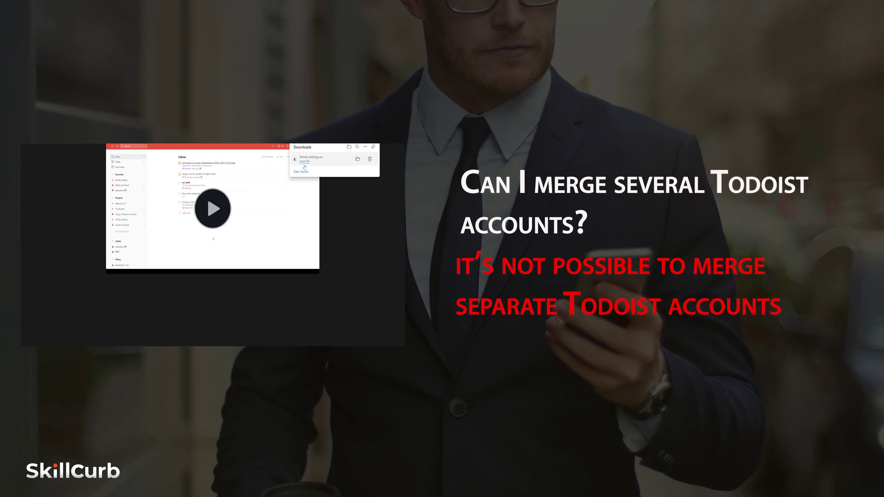
left_click(305, 161)
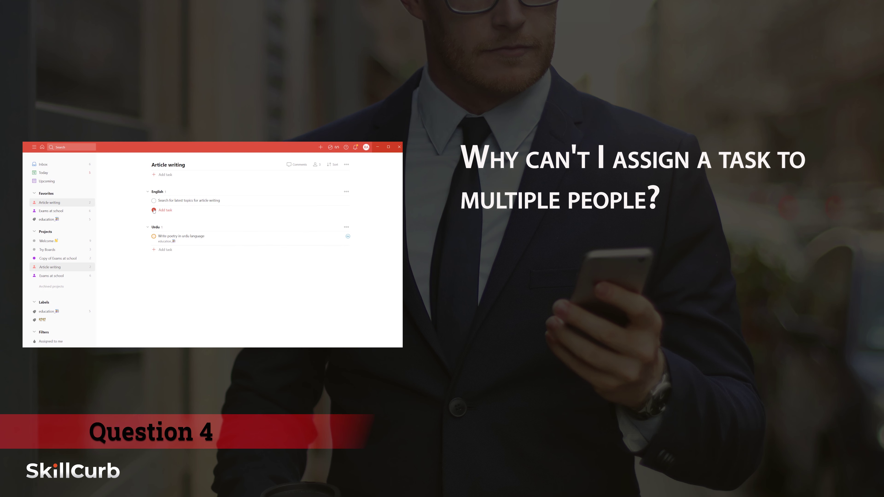
- Add 'Write 1500 words dog article' to the English section, assigned to a collaborator
left_click(154, 211)
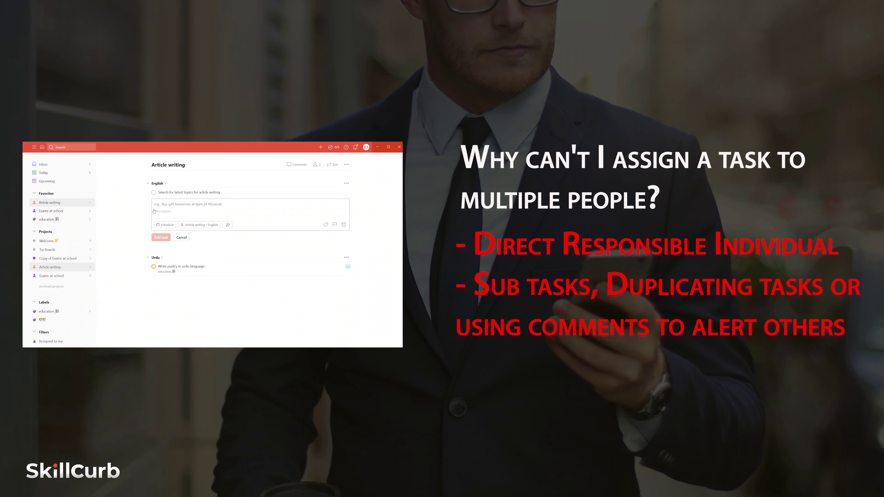
type("Write 1500 words dog article")
left_click(227, 225)
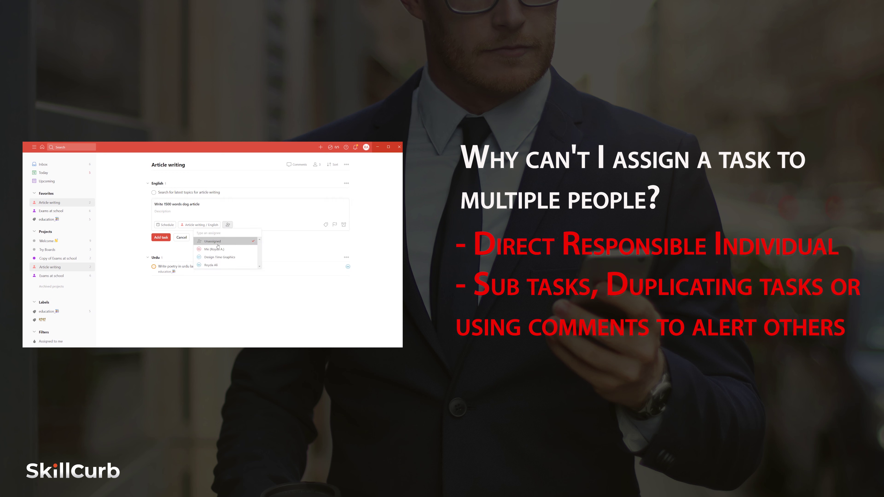
left_click(215, 265)
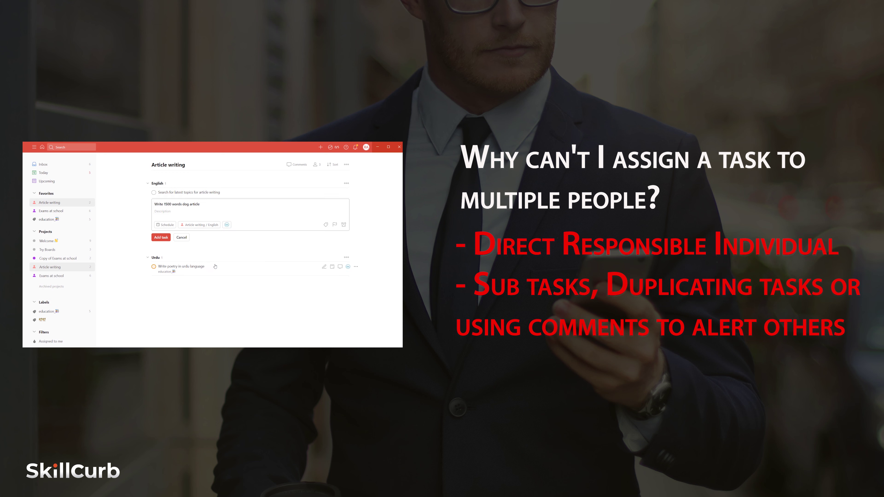
left_click(160, 237)
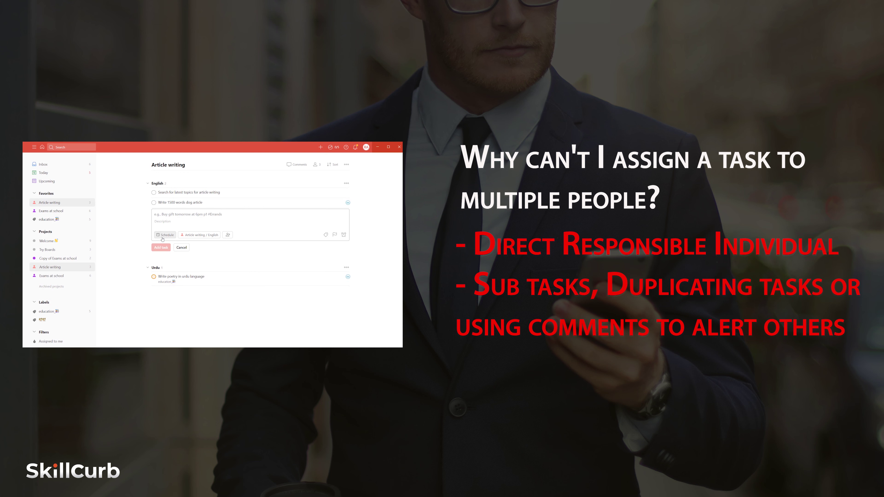
left_click(181, 247)
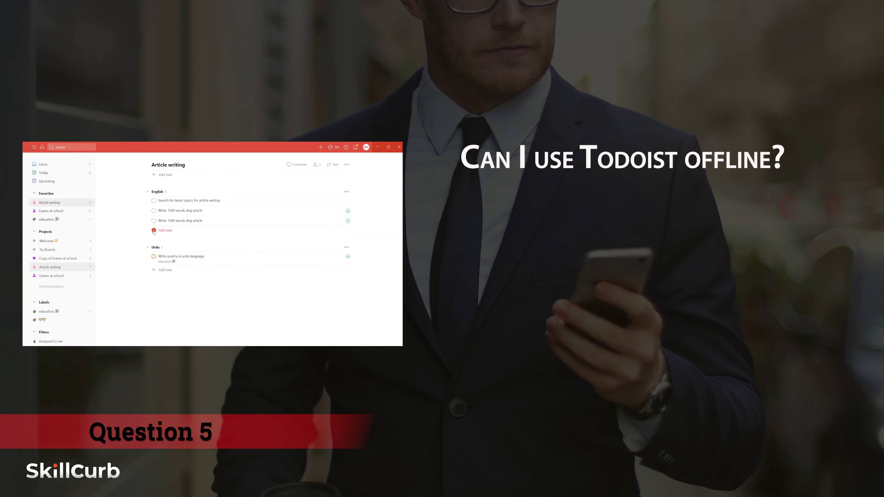
- Add a 'Study Shakespeare!' task under English and close the empty editor
left_click(154, 230)
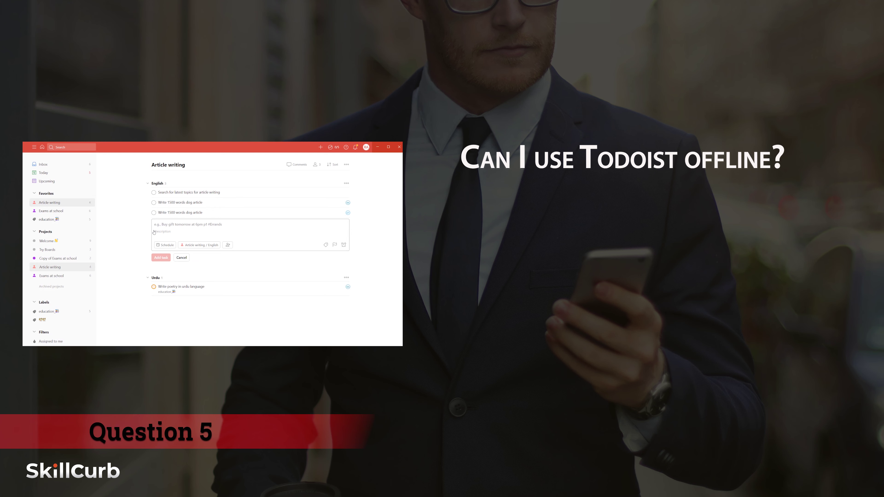
type("Study Shakespeare!")
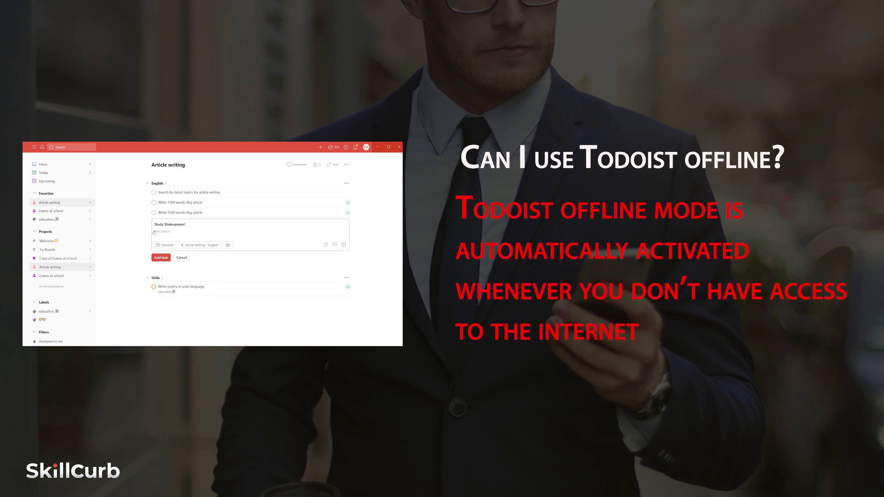
left_click(160, 257)
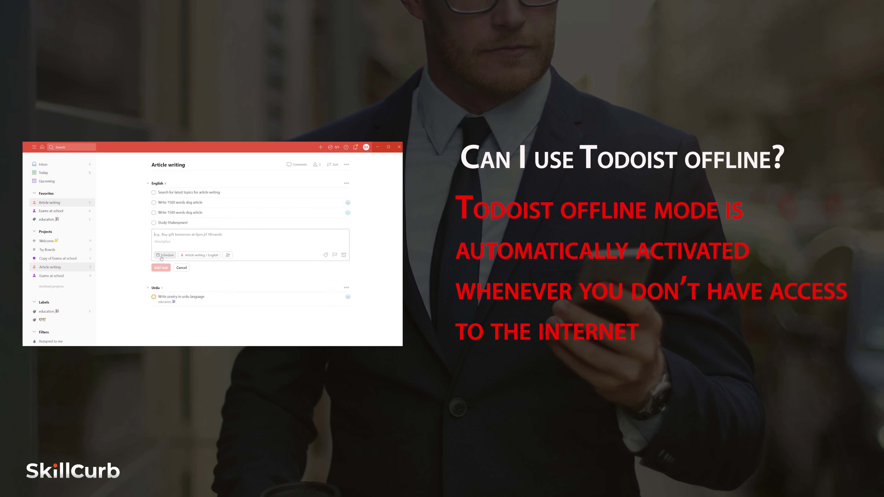
left_click(180, 267)
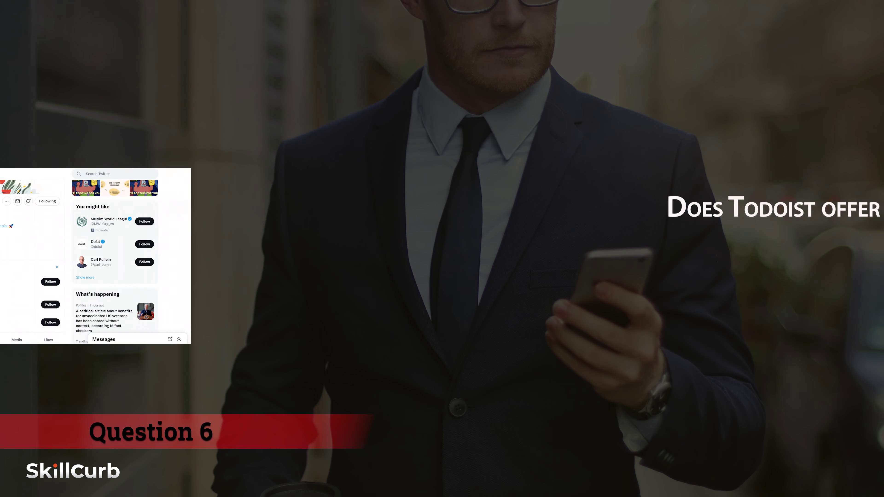
type("Hey Todoist! I really want you to help me ...")
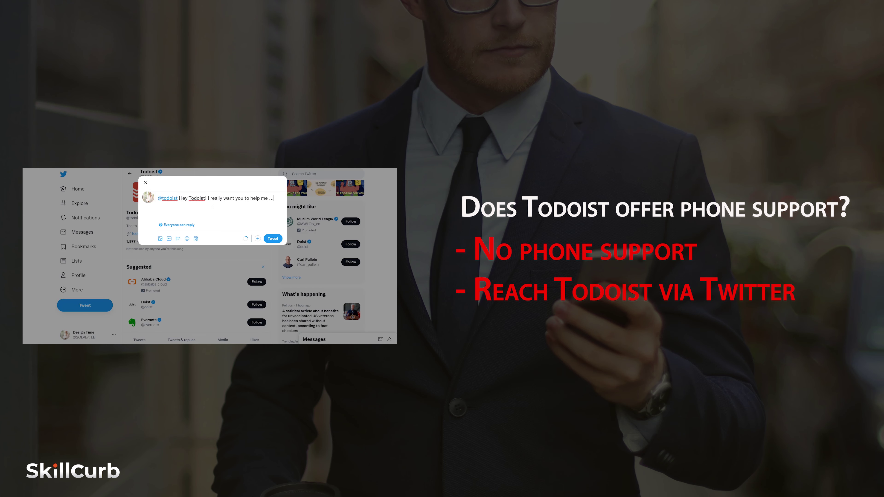
left_click(267, 240)
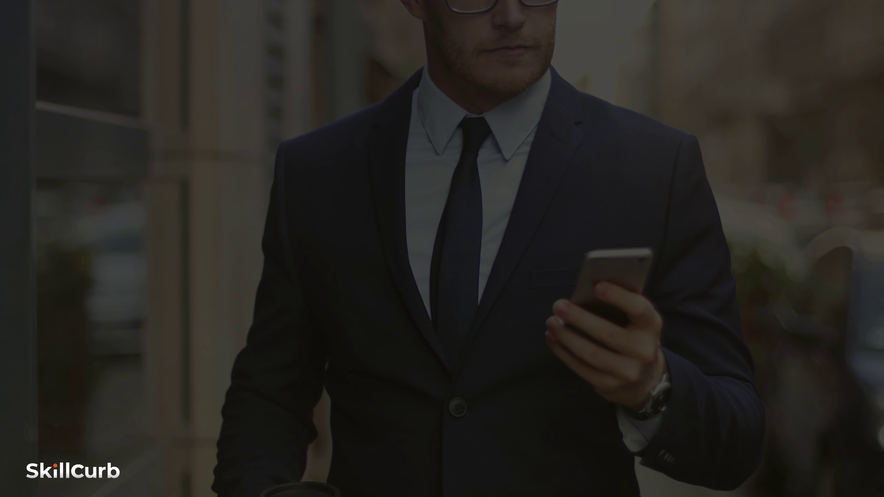
- Zoom the CSV sheet to 400% and overwrite TASK in cell A2 with lowercase 'task'
left_click_drag(376, 343, 391, 343)
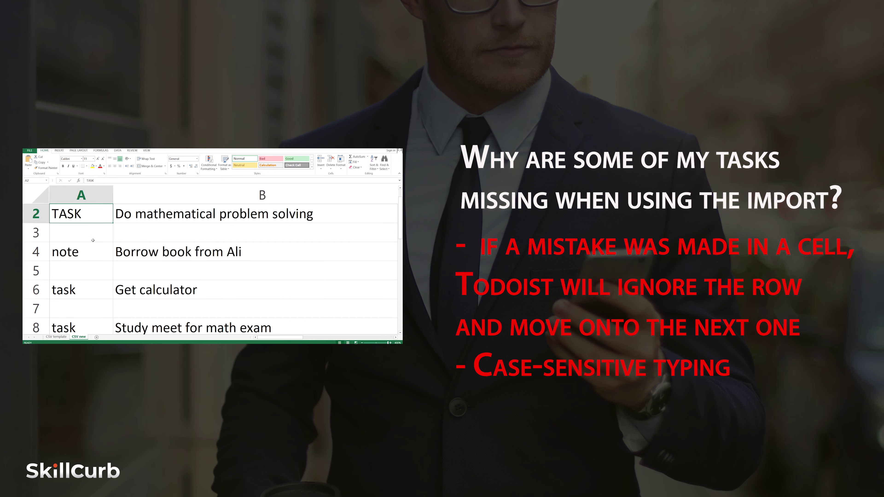
type("ta")
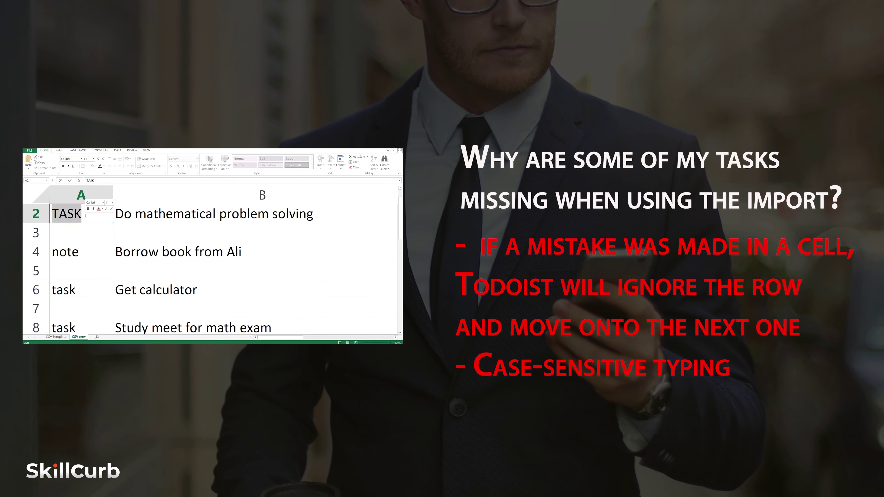
type("sk")
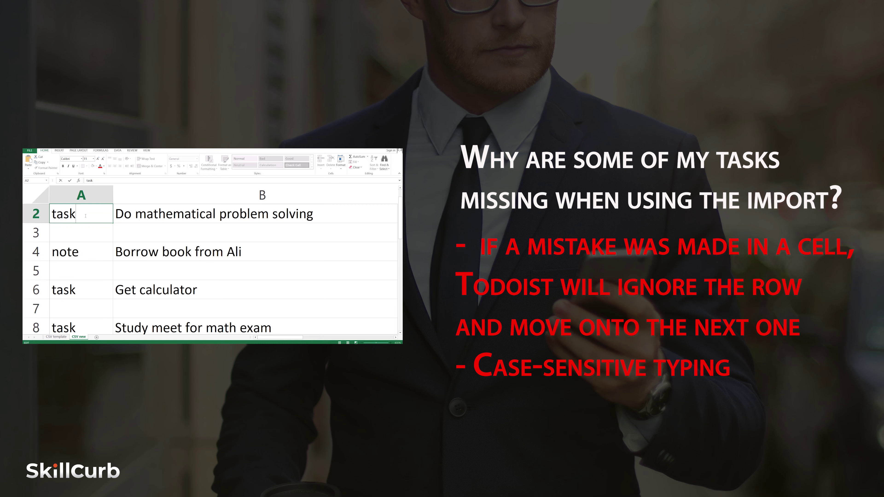